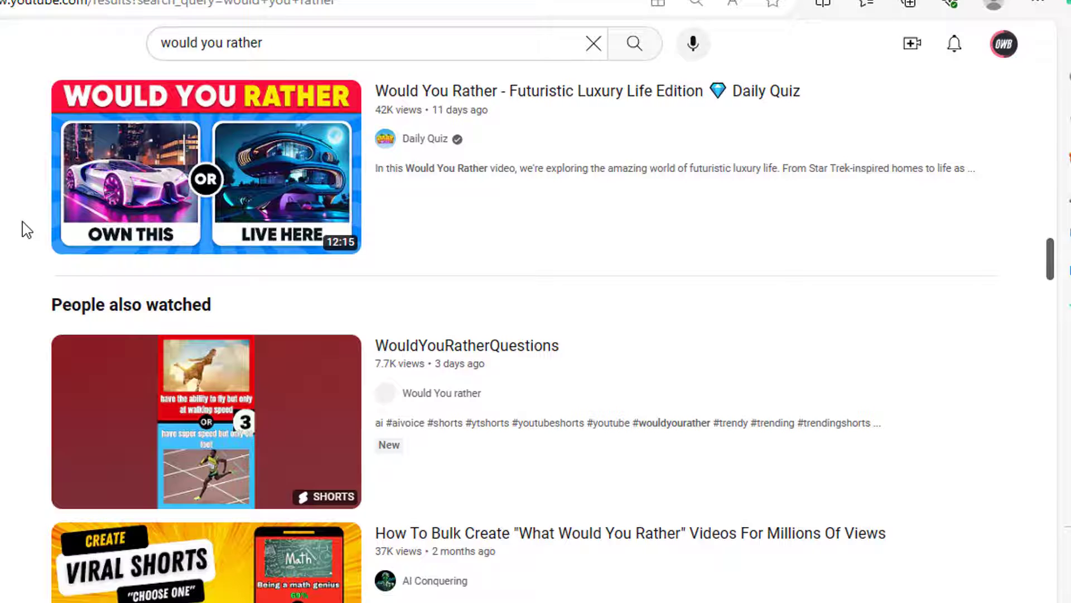
Look through the "would you rather" YouTube search results and the popular Shorts of the Wouldyous and Quiz Flix channels
scroll(26, 230, down, 3)
scroll(26, 229, down, 5)
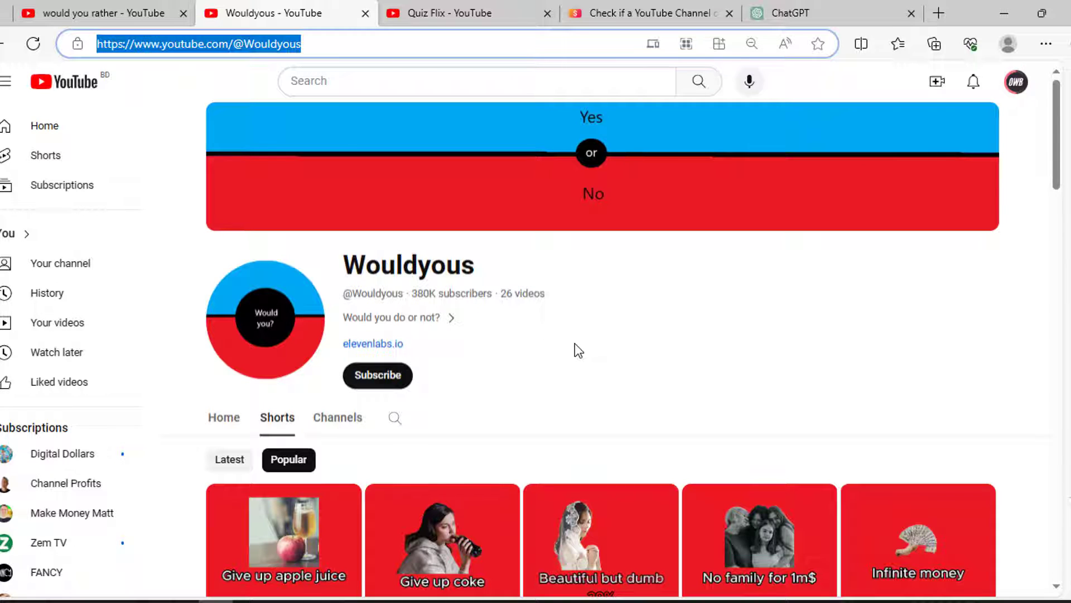
scroll(574, 343, down, 1)
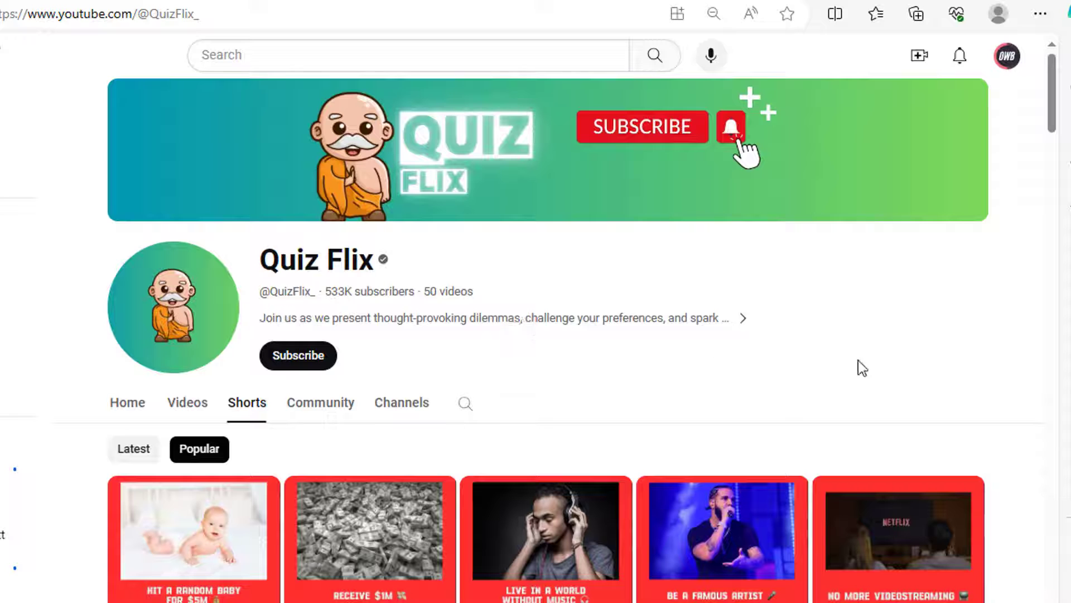
scroll(1011, 367, down, 6)
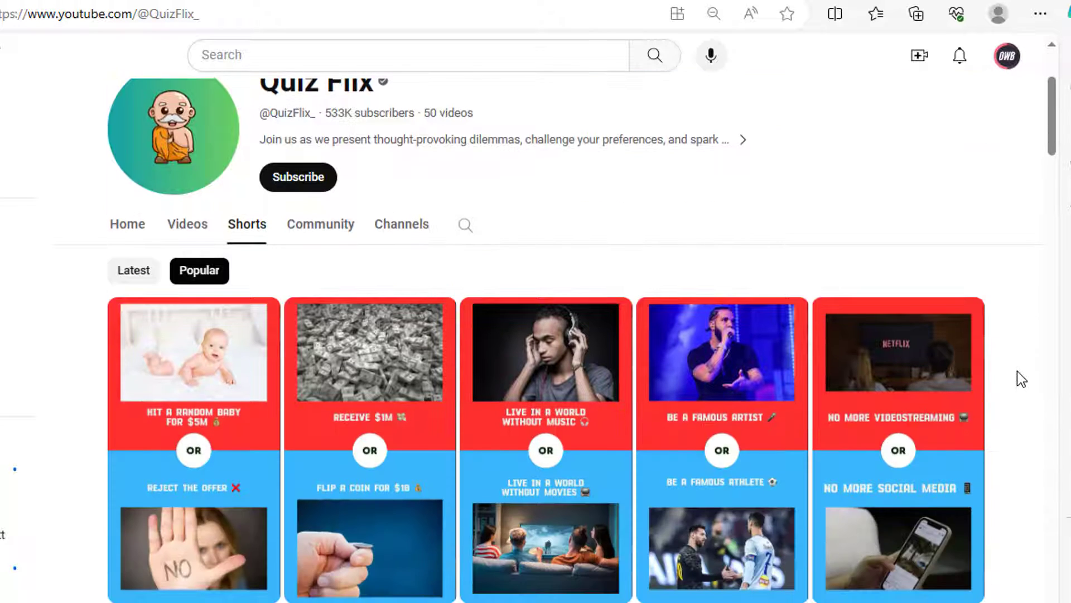
scroll(1022, 379, down, 3)
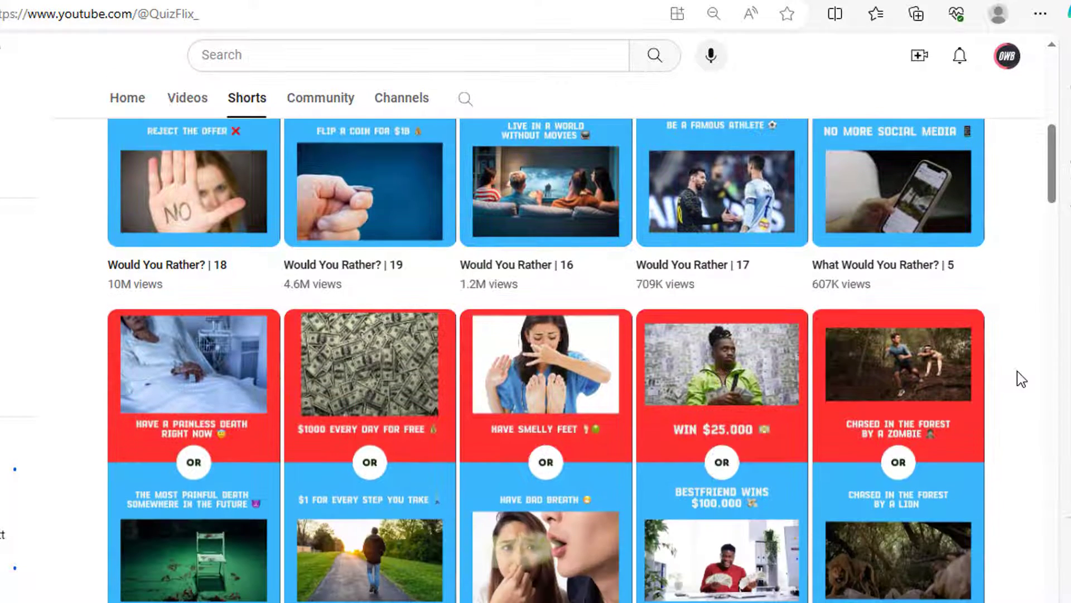
scroll(1021, 378, up, 9)
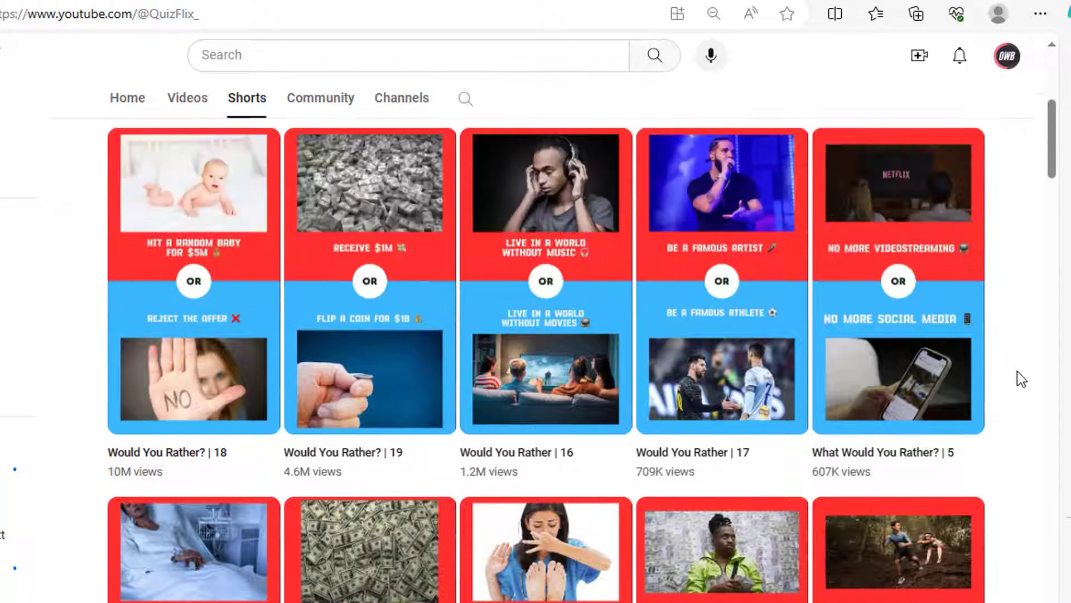
click(166, 5)
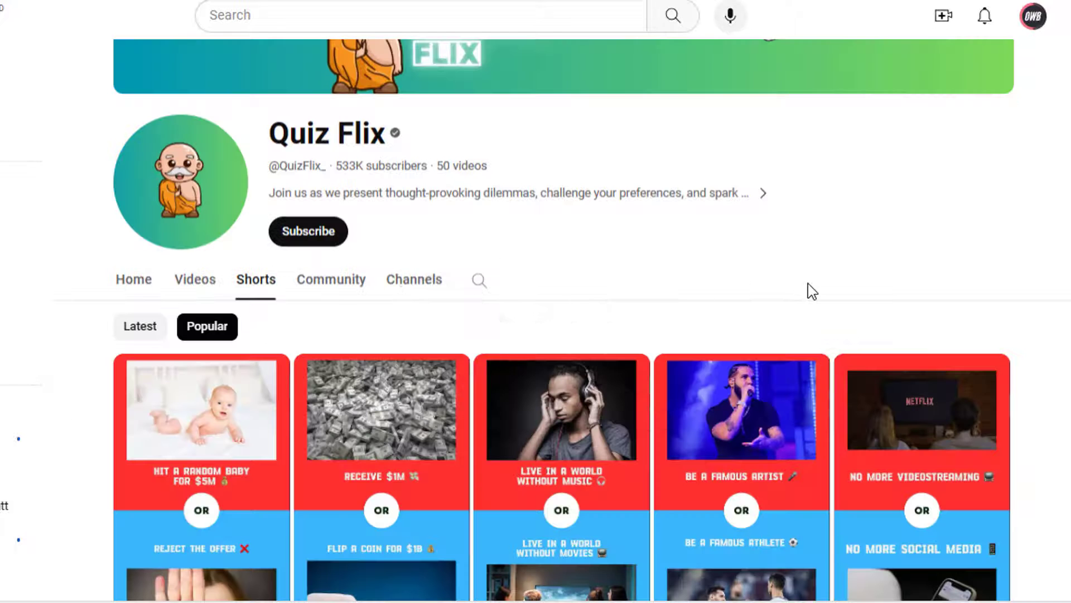
scroll(812, 290, down, 4)
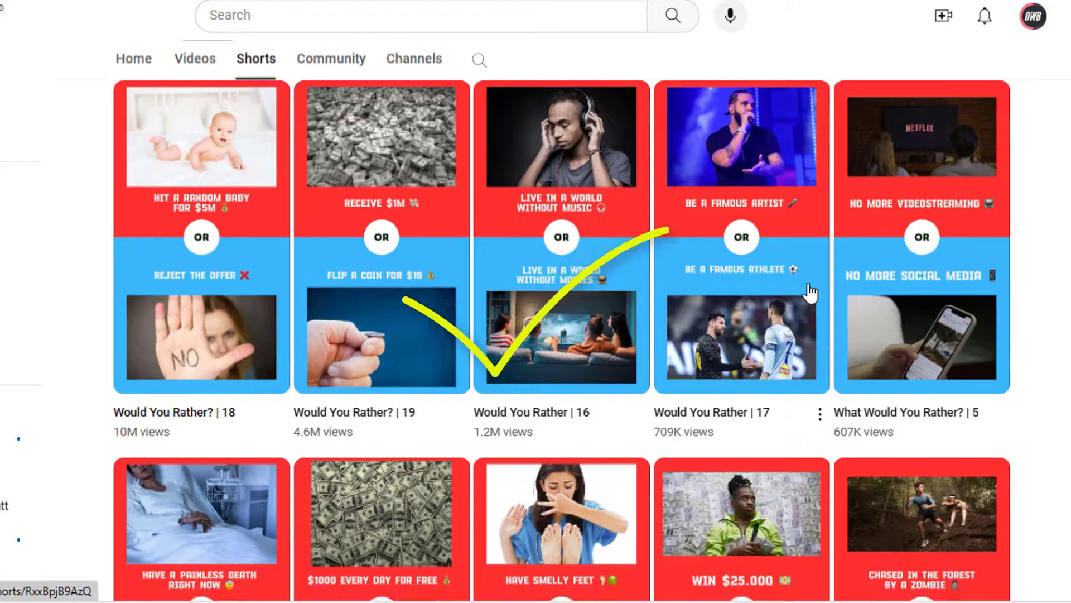
scroll(810, 292, down, 2)
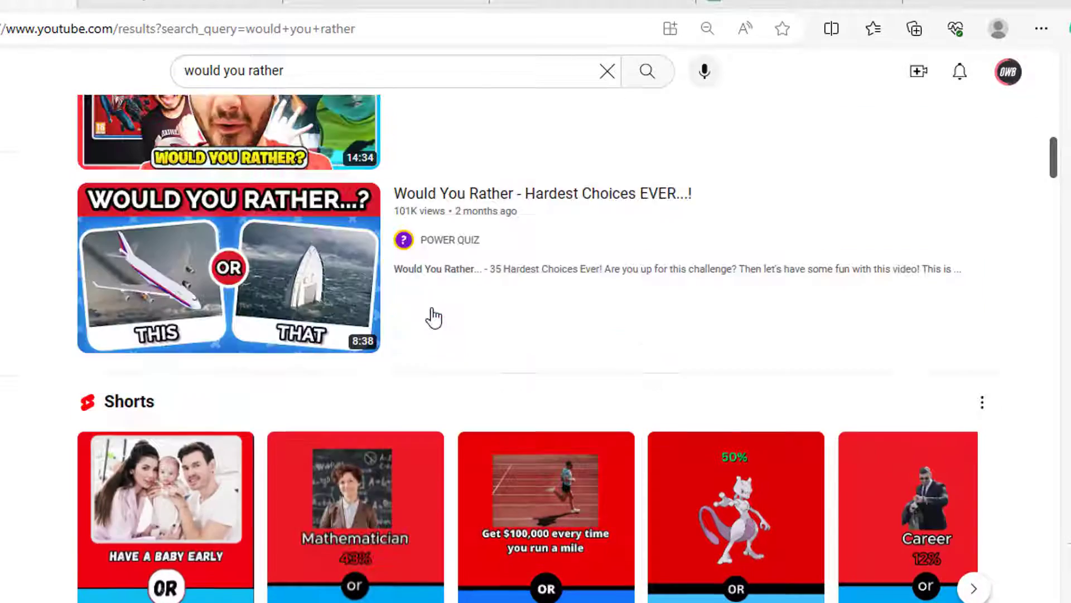
scroll(434, 316, up, 1)
scroll(433, 317, down, 5)
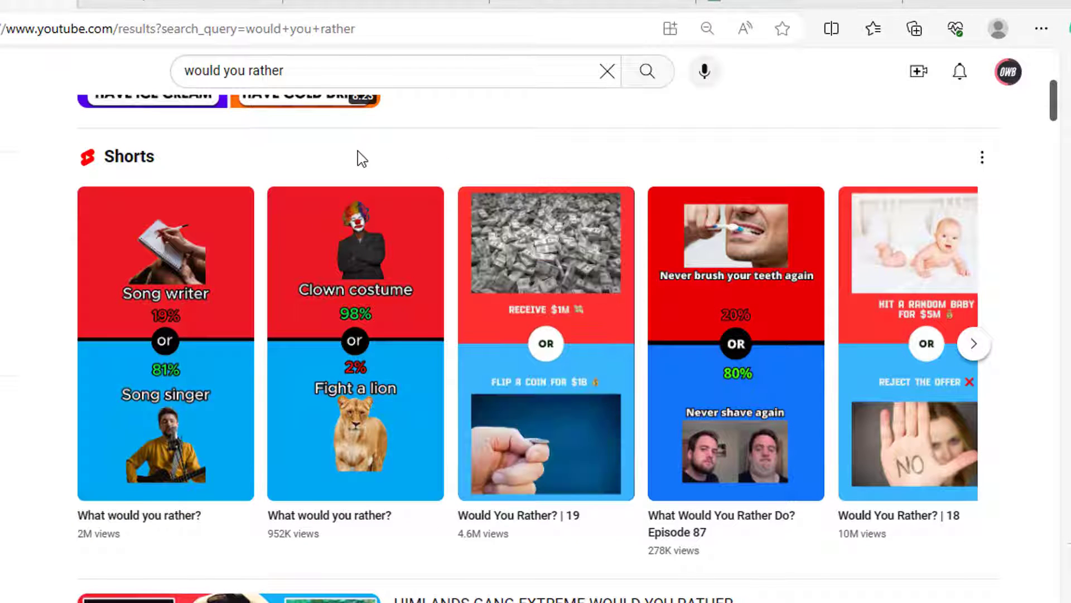
Explore the search suggestions for "would you rather" followed by the letters p, k, i, t and f
click(315, 72)
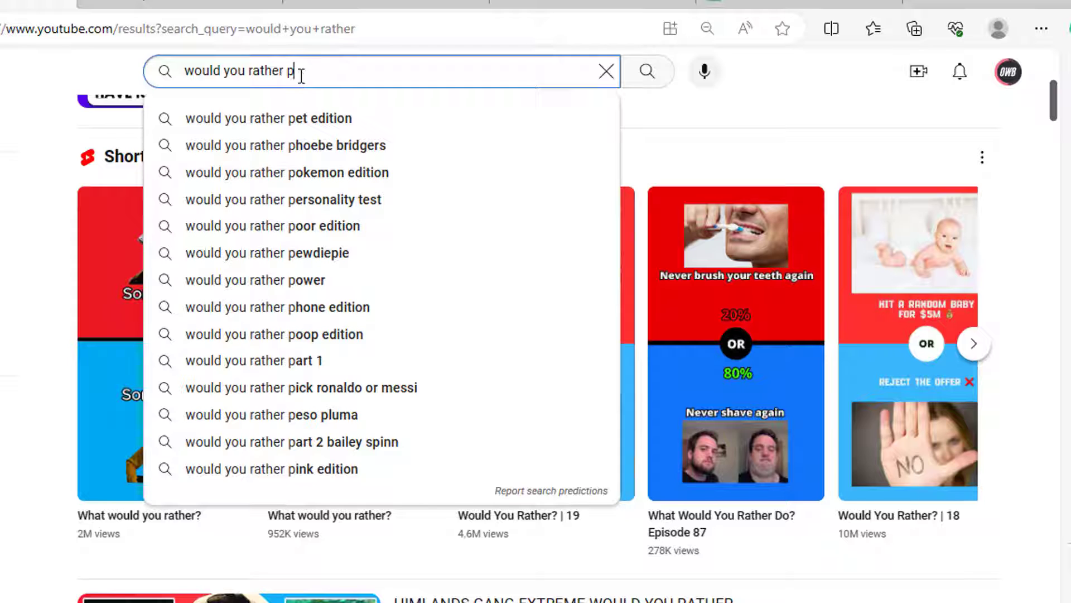
key(BackSpace)
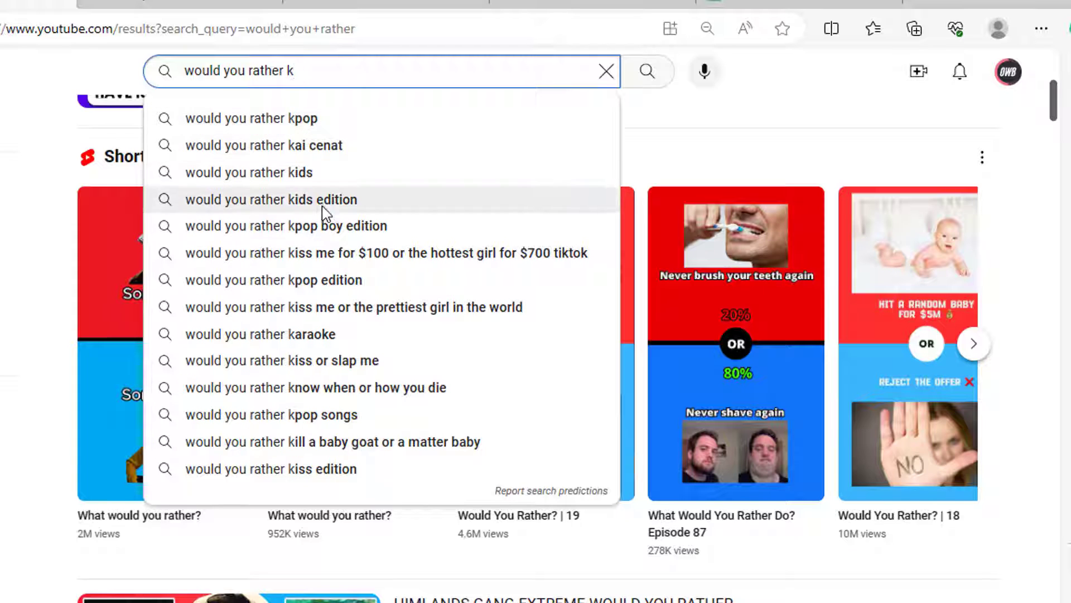
key(BackSpace)
text(i)
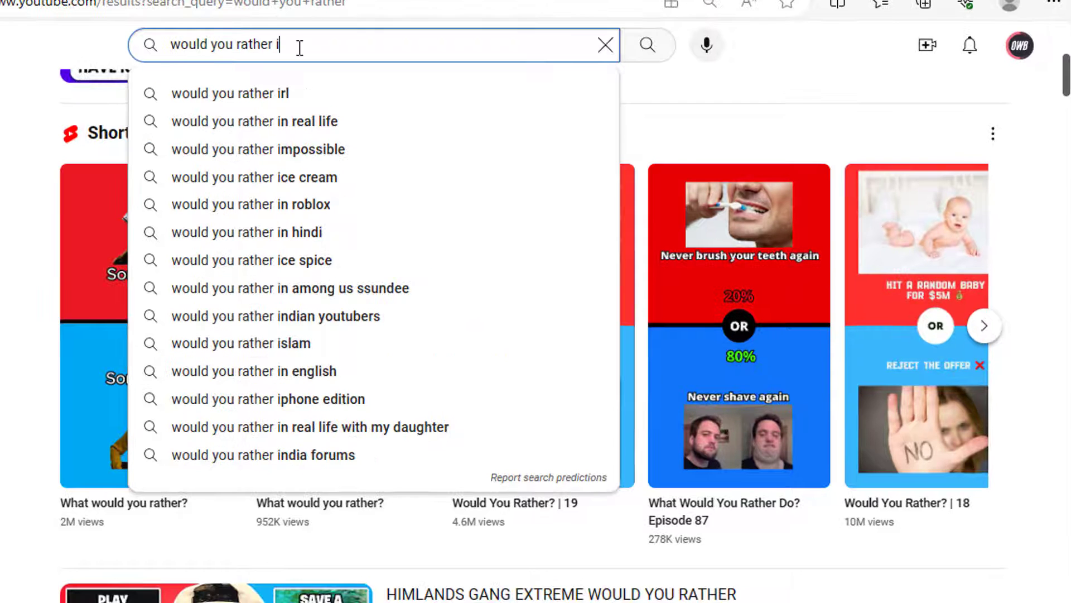
key(BackSpace)
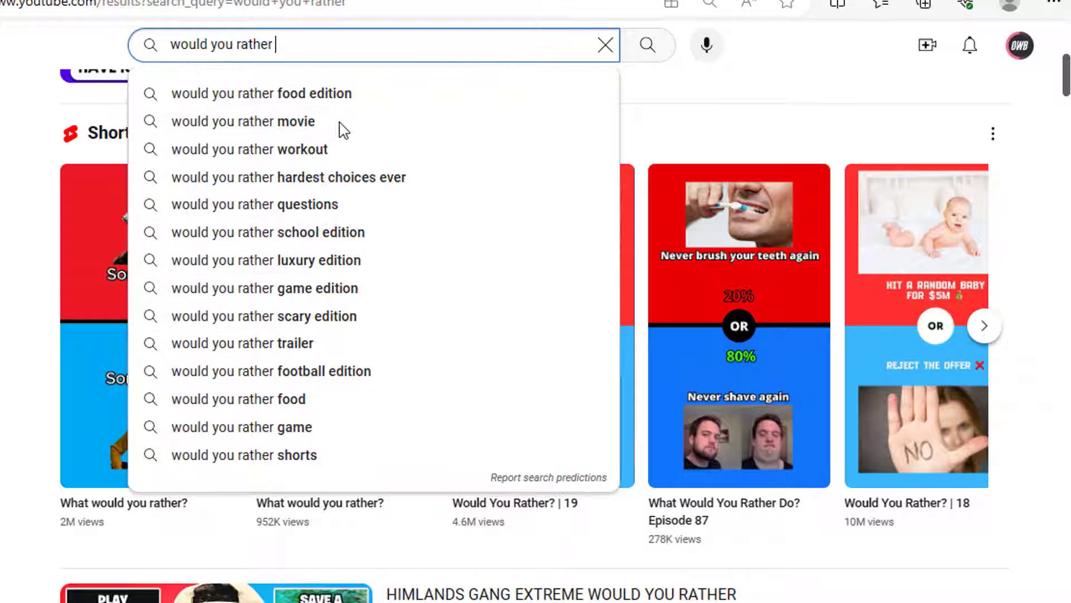
text(t)
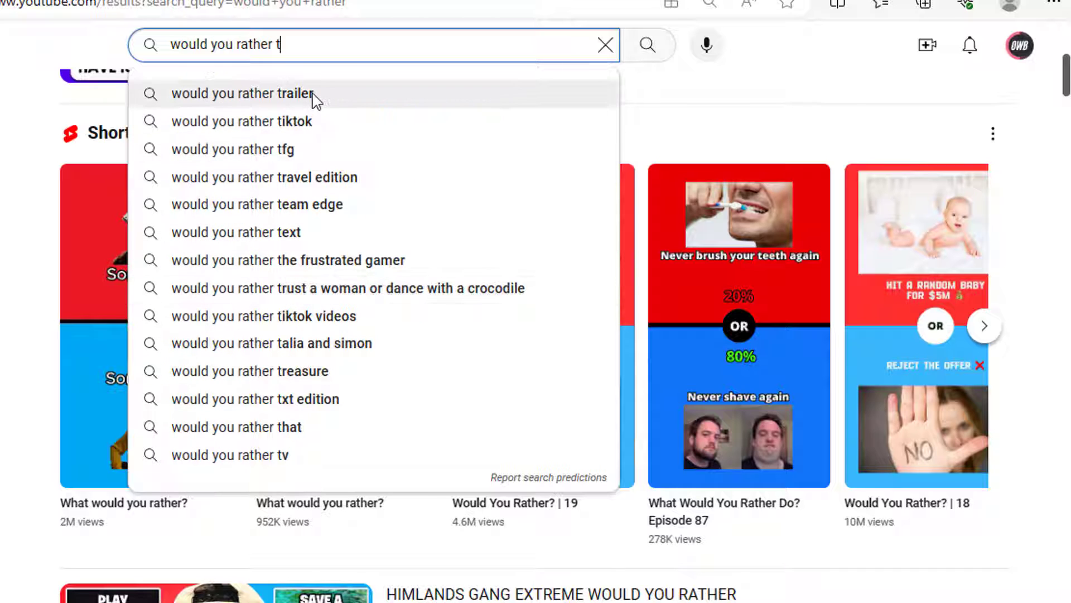
key(BackSpace)
text(f)
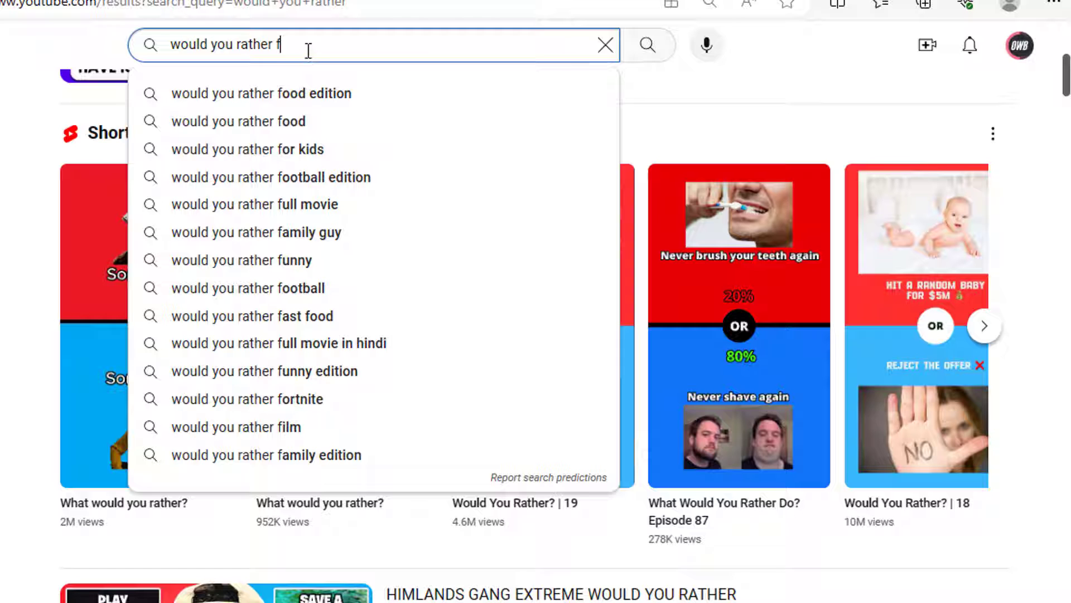
key(BackSpace)
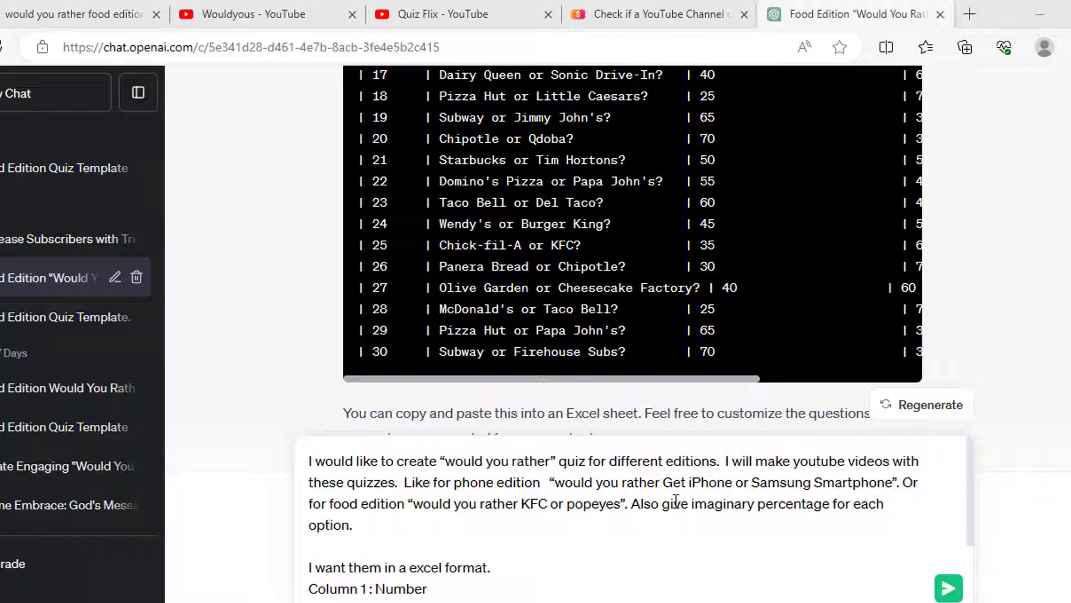
Submit the prepared ChatGPT prompt for 30 food-edition "would you rather" questions in a four-column Excel format with imaginary percentages
scroll(672, 507, down, 1)
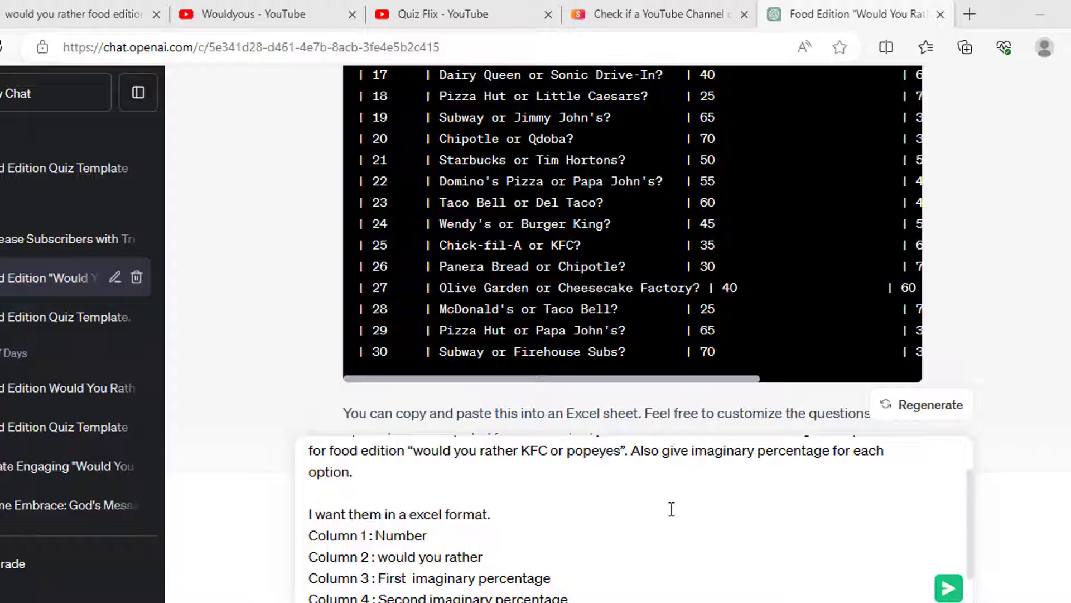
scroll(673, 509, down, 1)
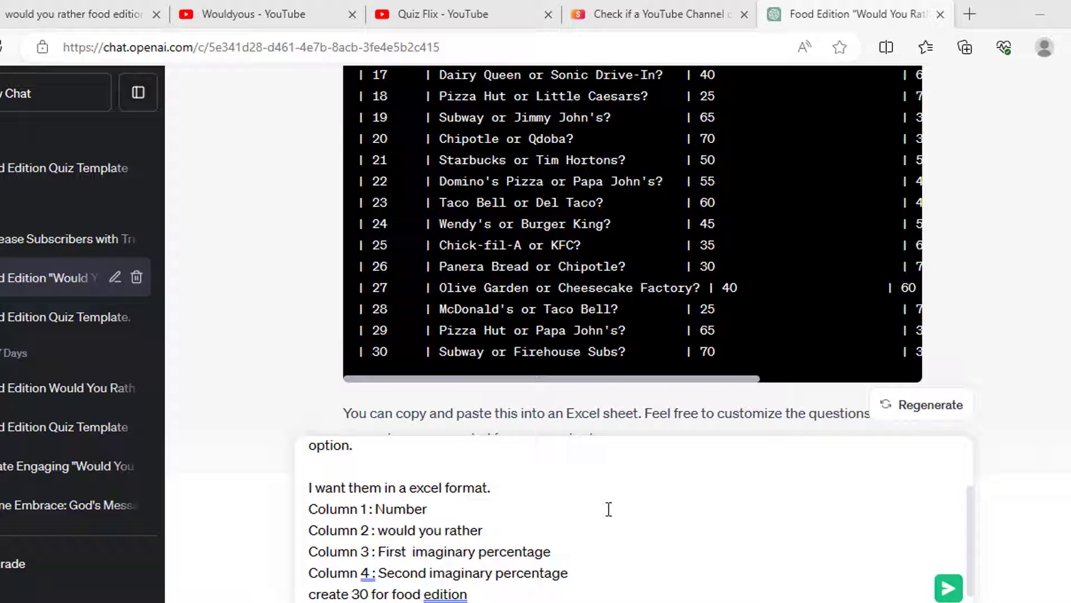
scroll(483, 519, down, 1)
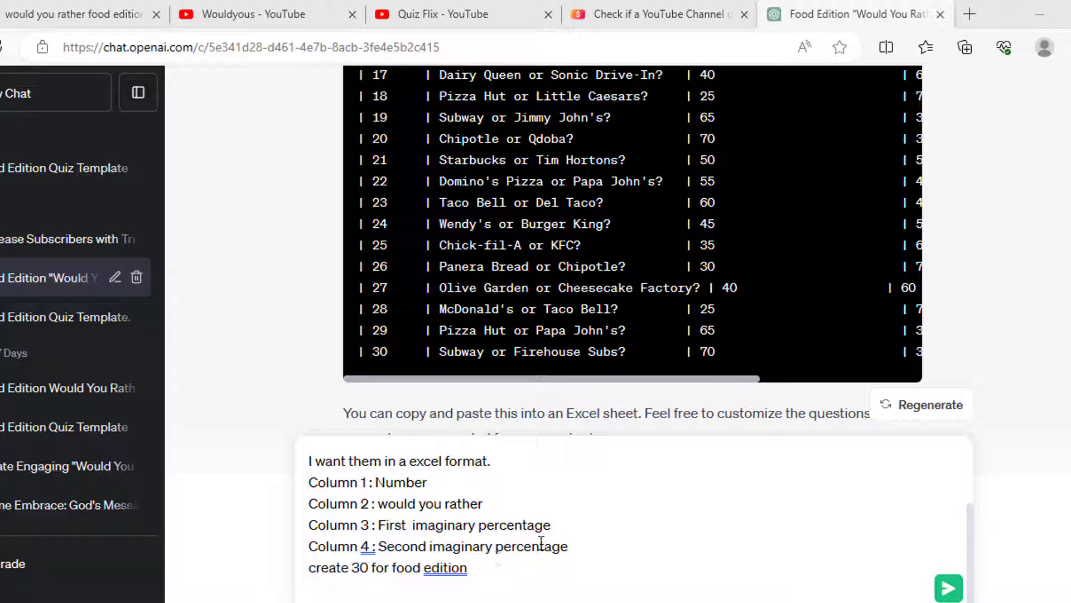
click(950, 588)
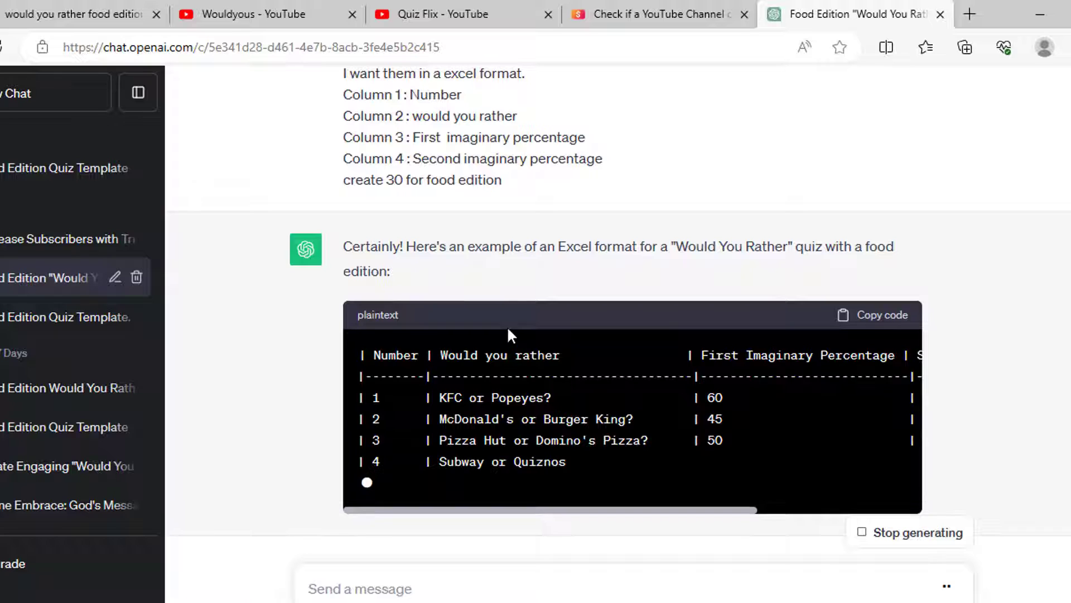
Review the generated food-edition question table, including both imaginary percentage columns
scroll(471, 294, up, 5)
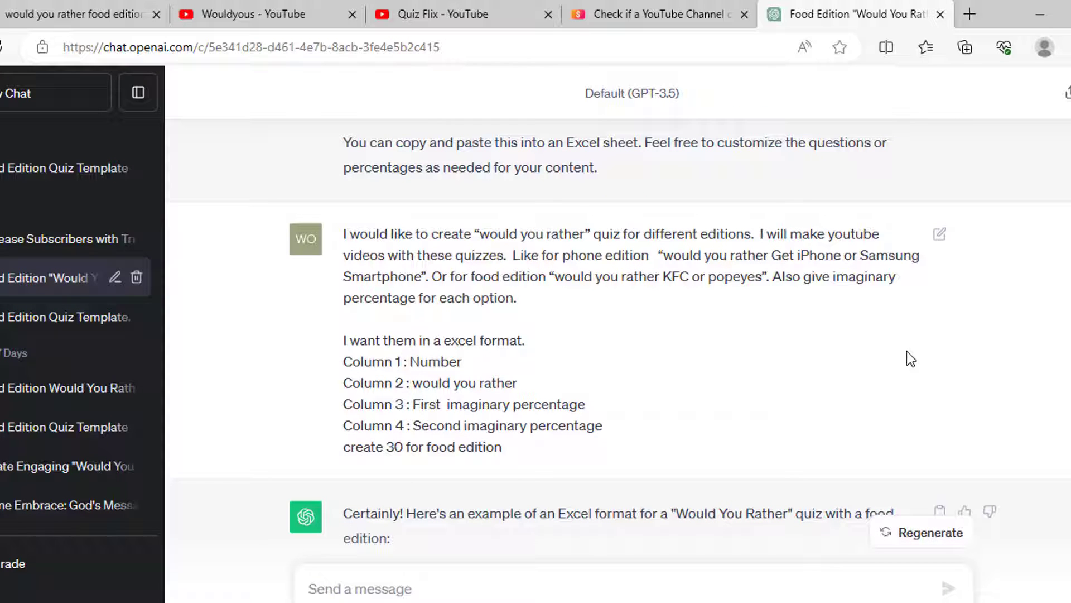
scroll(907, 352, down, 10)
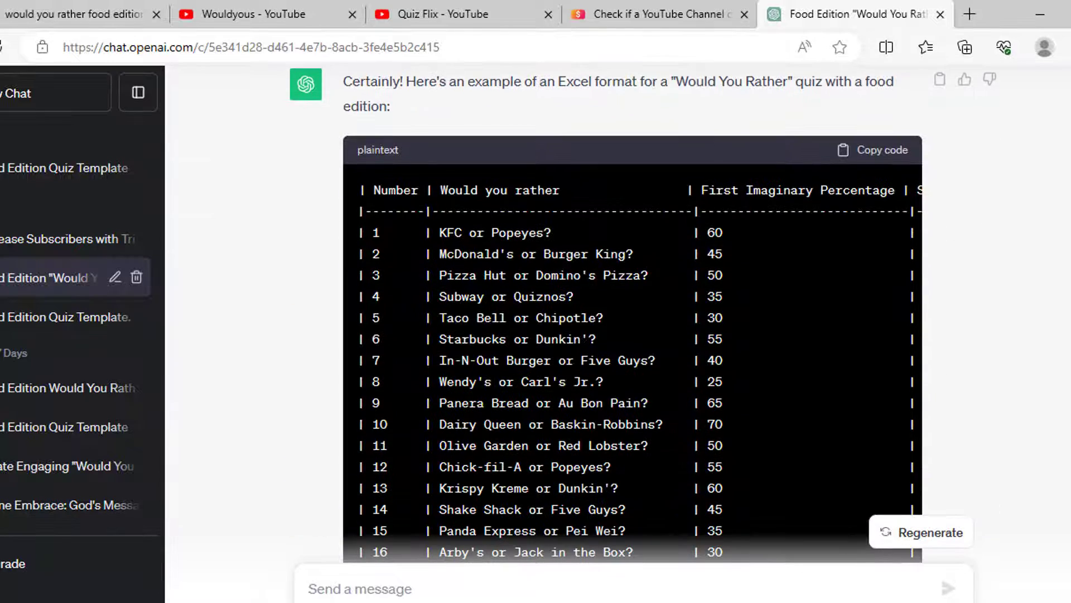
scroll(633, 315, down, 3)
scroll(761, 395, down, 3)
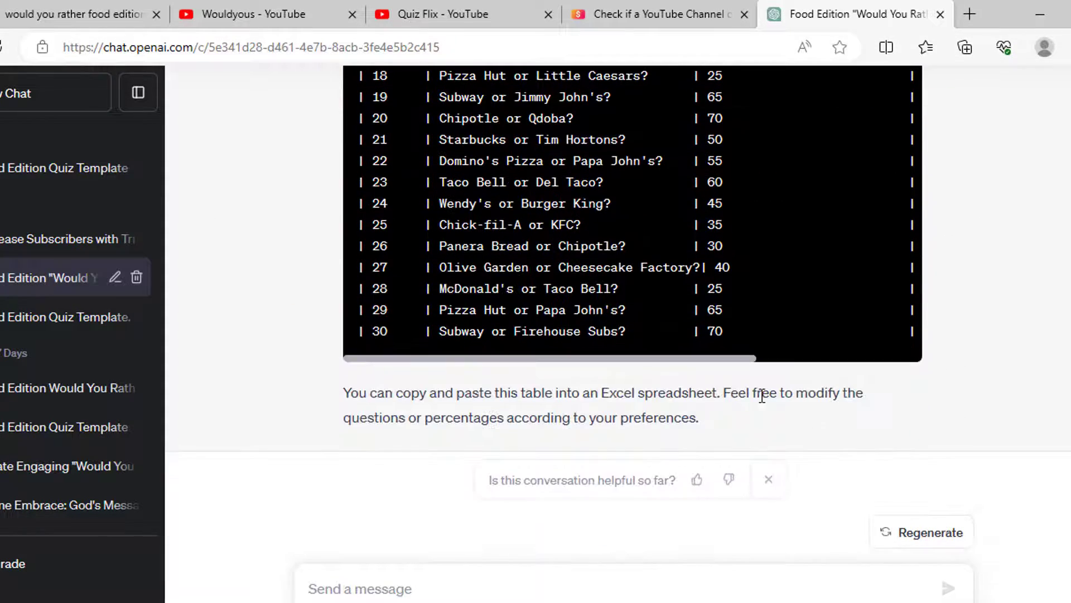
drag(678, 360, 798, 359)
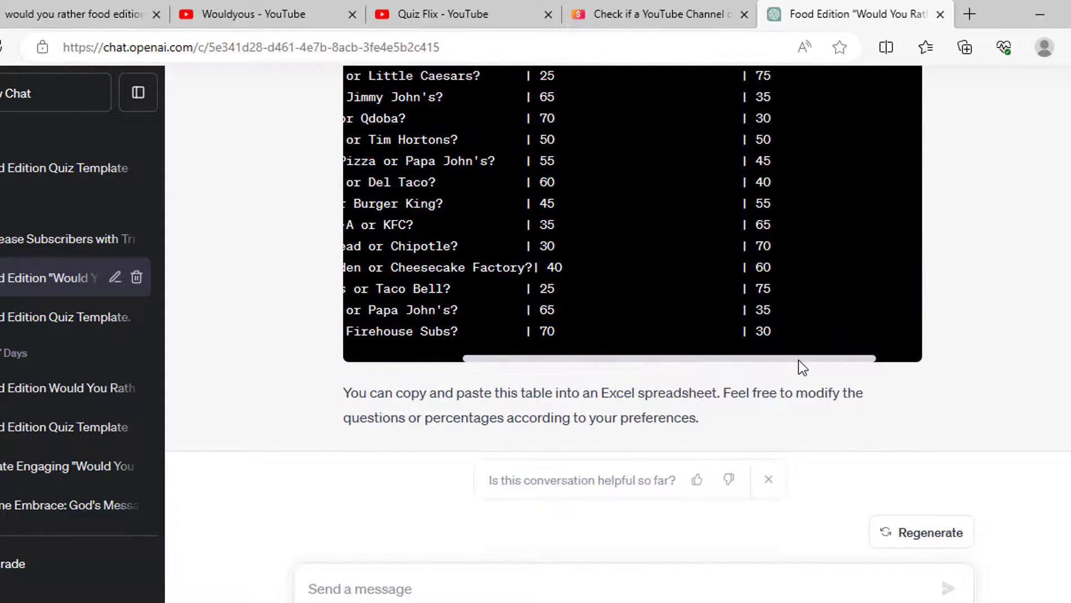
scroll(737, 353, up, 10)
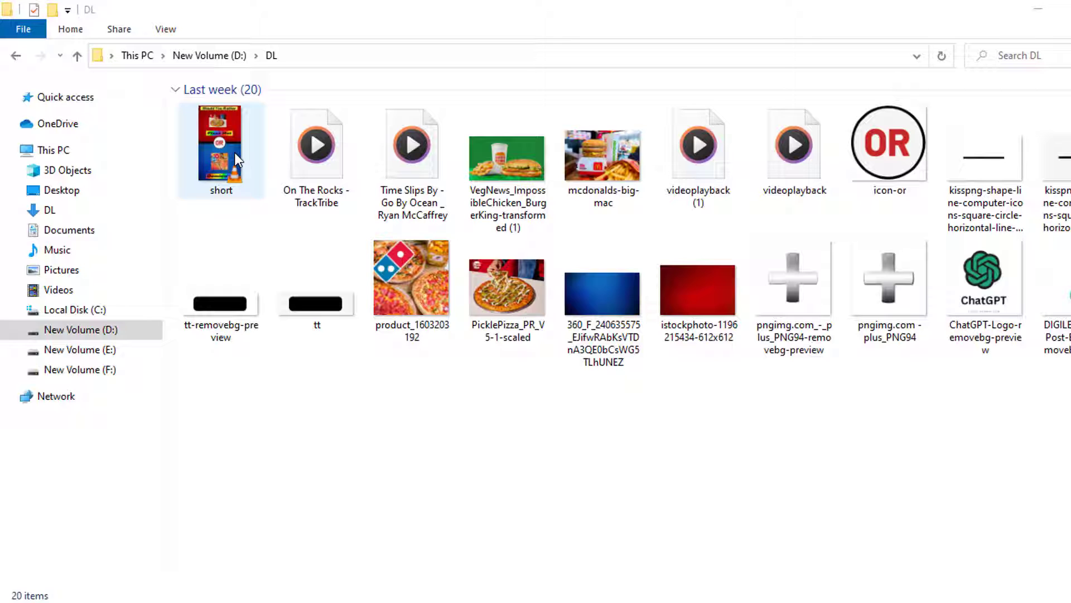
Play the example video short.mp4 from the DL folder, skip ahead to about 4 seconds and pause it
double_click(235, 152)
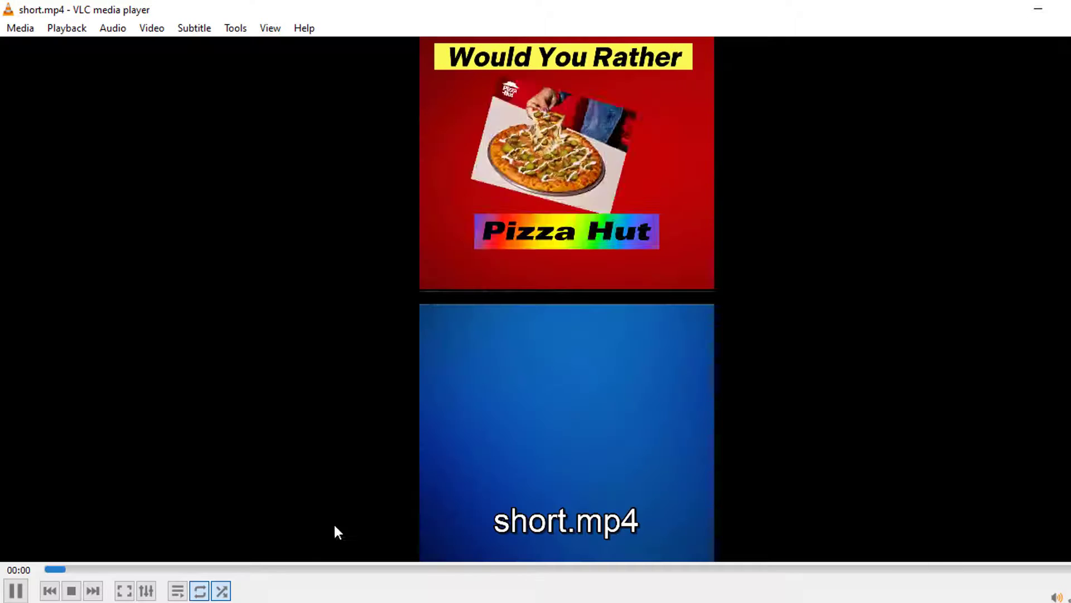
click(284, 569)
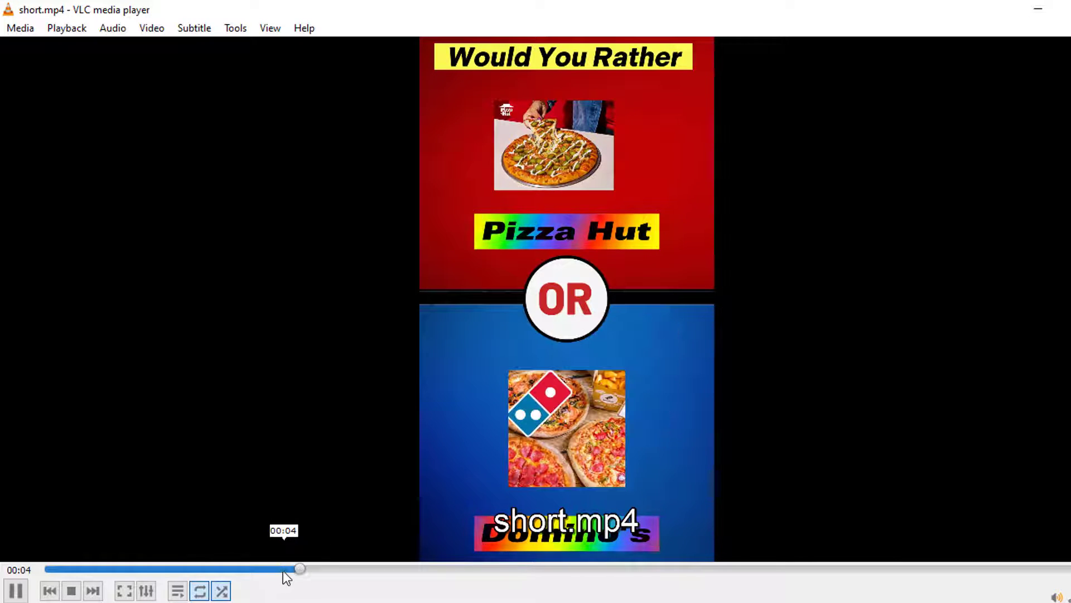
key(space)
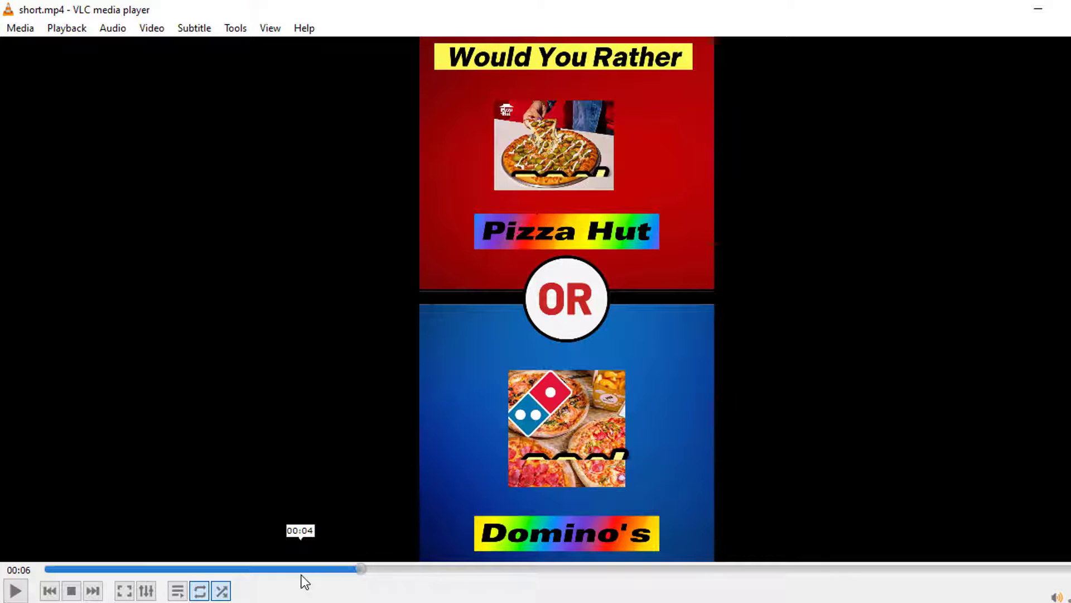
Switch to Google in the browser and run an image search for "red background"
click(274, 602)
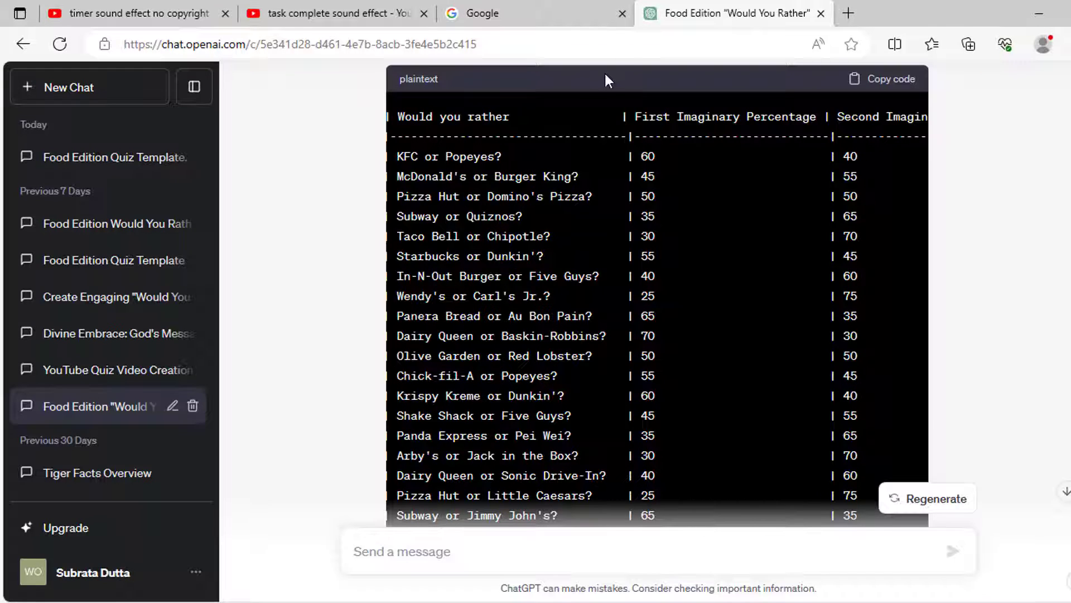
click(547, 11)
text(red b)
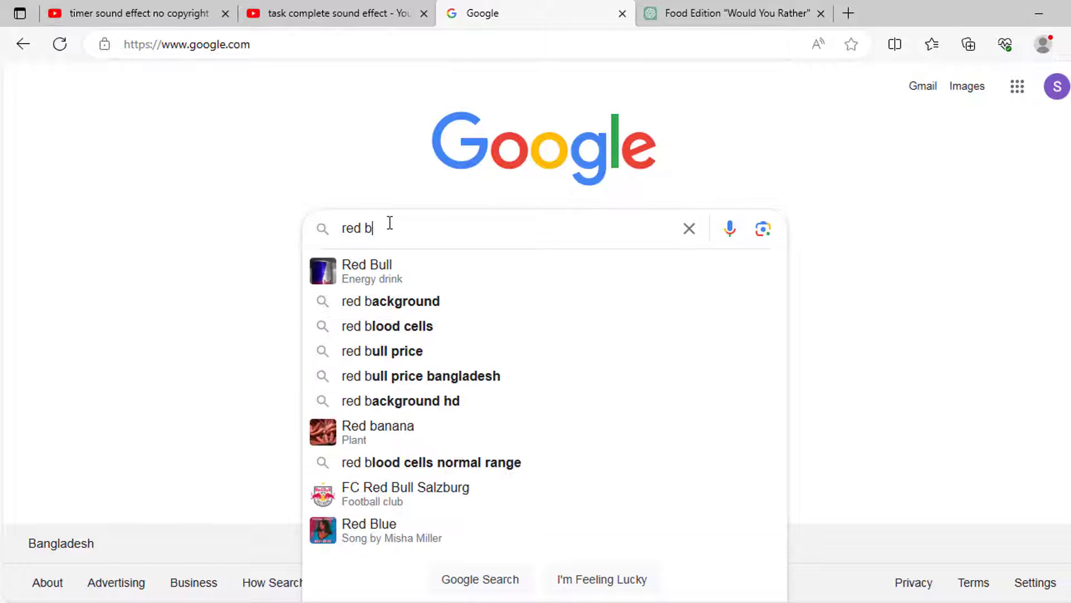
click(403, 302)
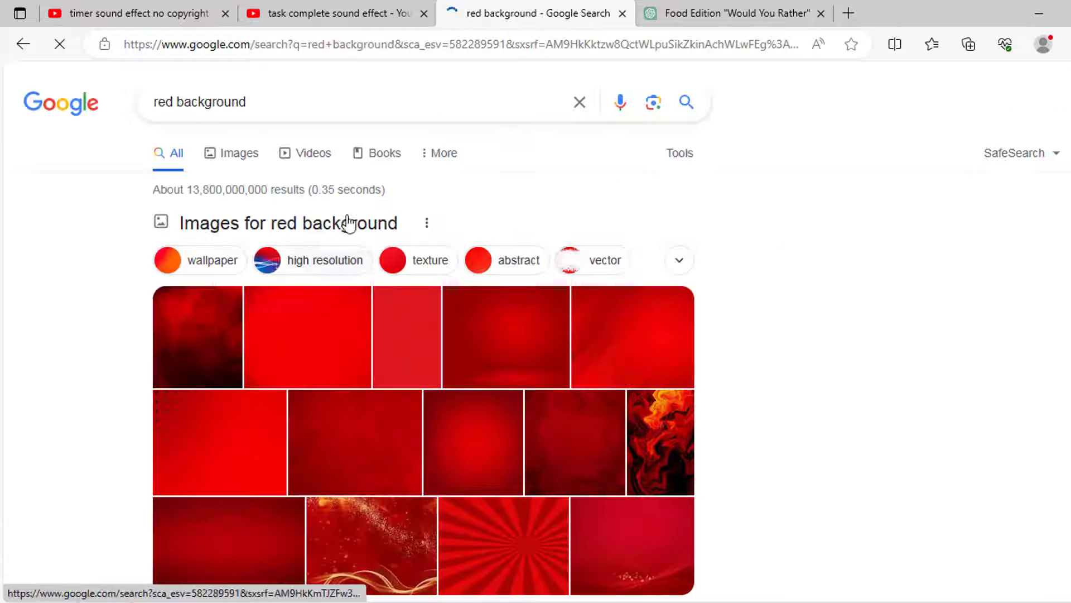
click(241, 162)
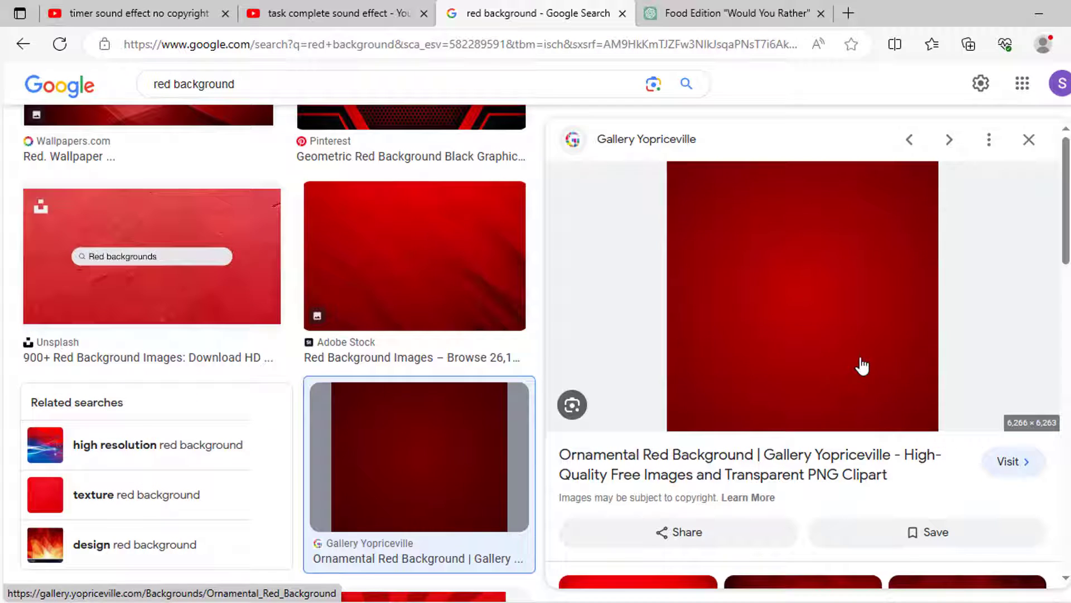
Save the Ornamental Red Background picture from Gallery Yopriceville to the DL folder as a JPEG image named images
right_click(760, 225)
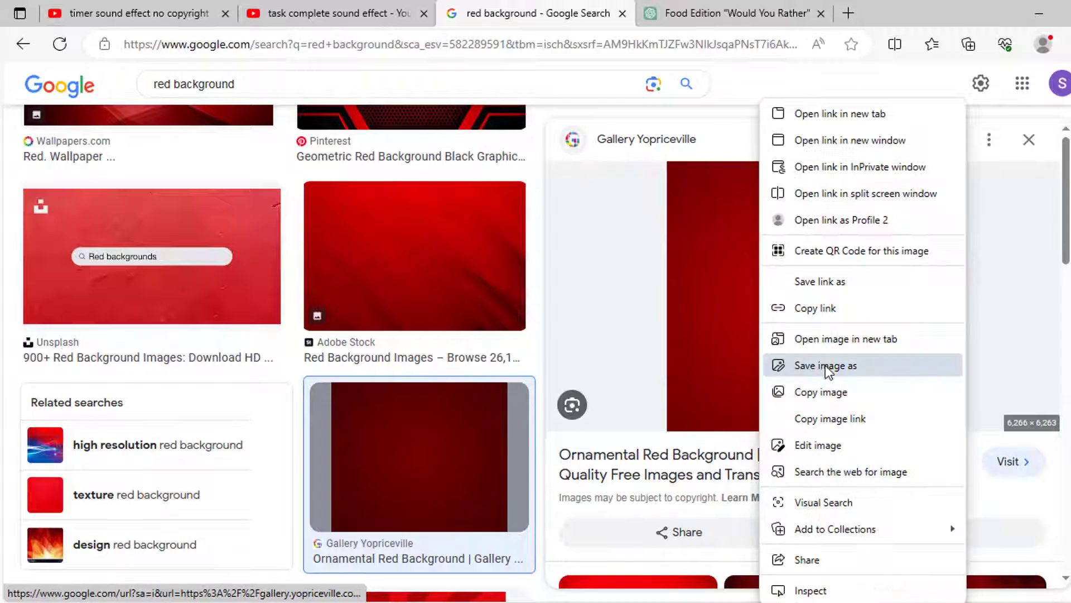
click(826, 365)
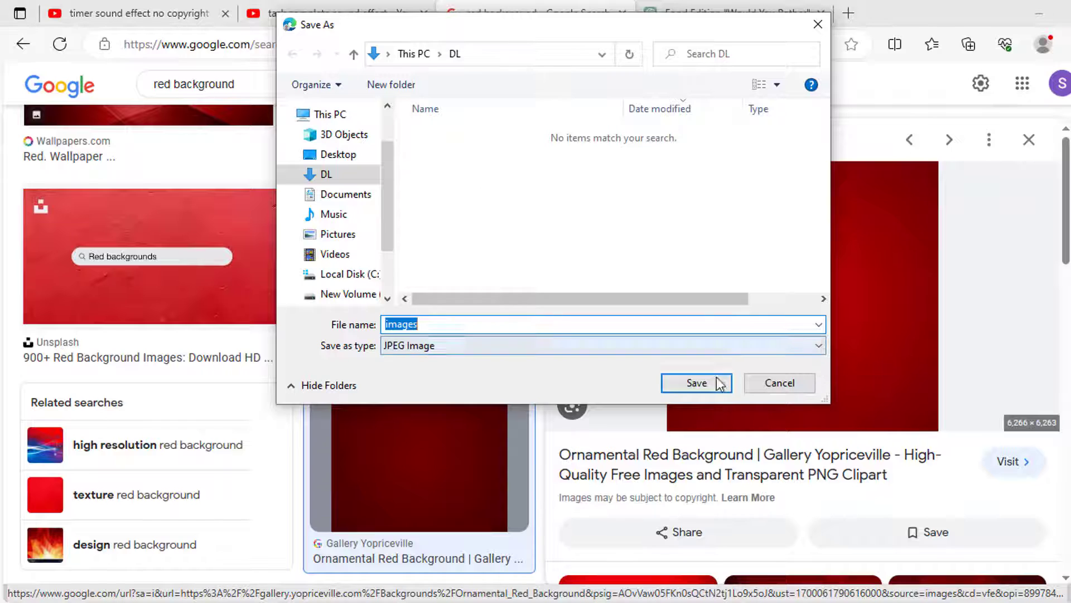
click(716, 381)
Change the image search query to "blue background" and run it
drag(170, 85, 138, 92)
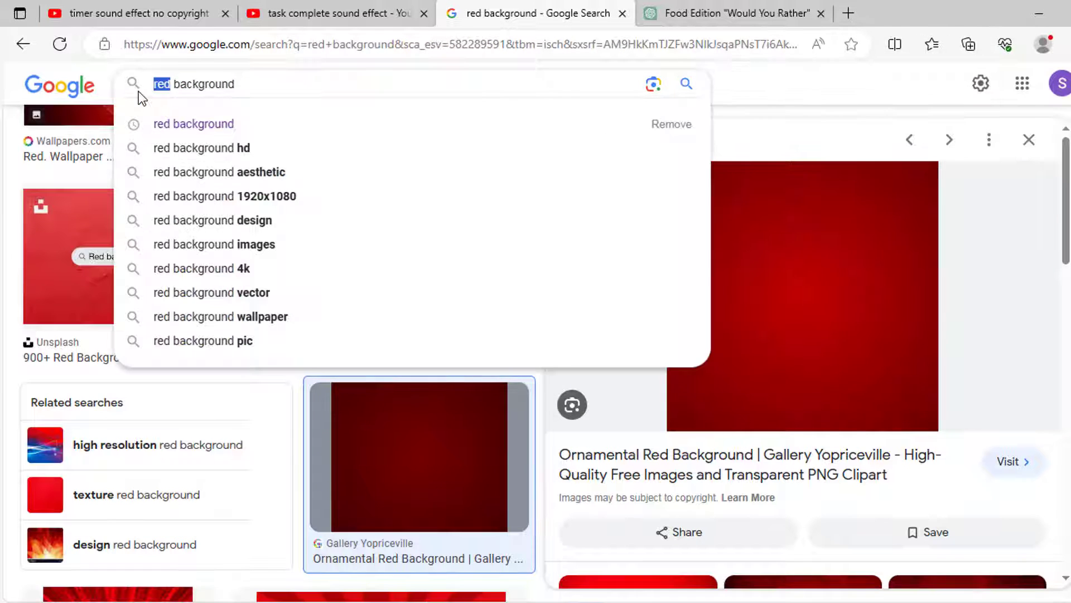
text(blue)
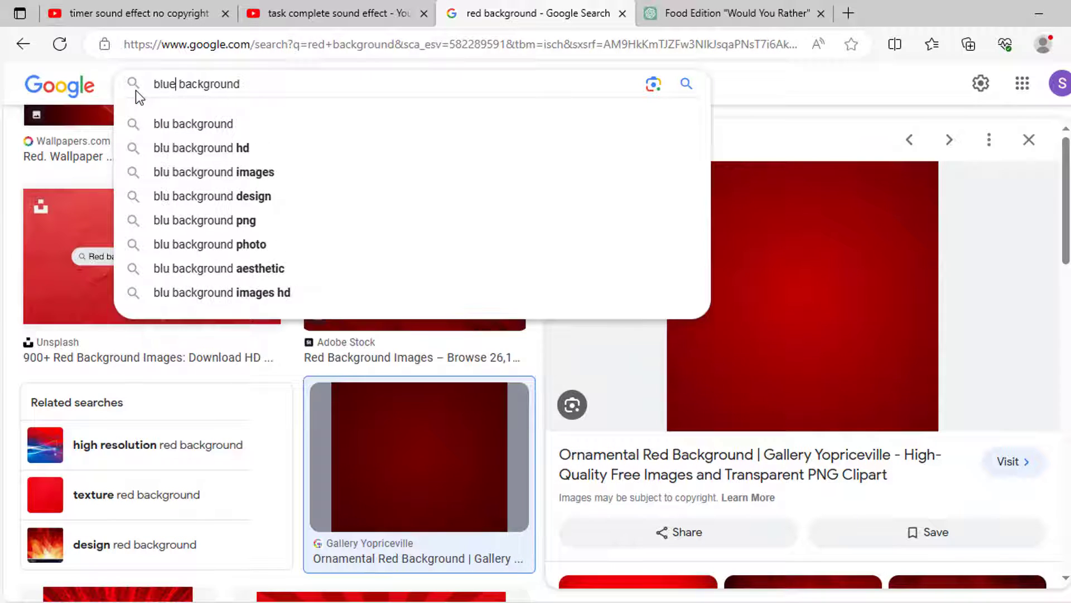
key(Return)
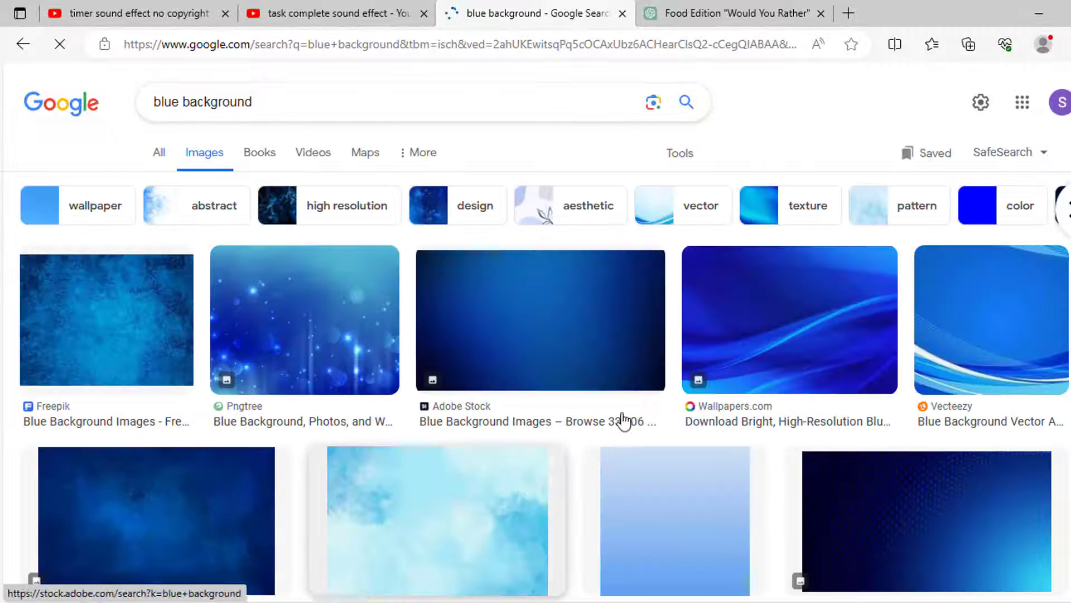
Save the iStock abstract soft blue background picture from the image results to the DL folder
scroll(630, 419, down, 3)
scroll(645, 316, down, 5)
click(729, 291)
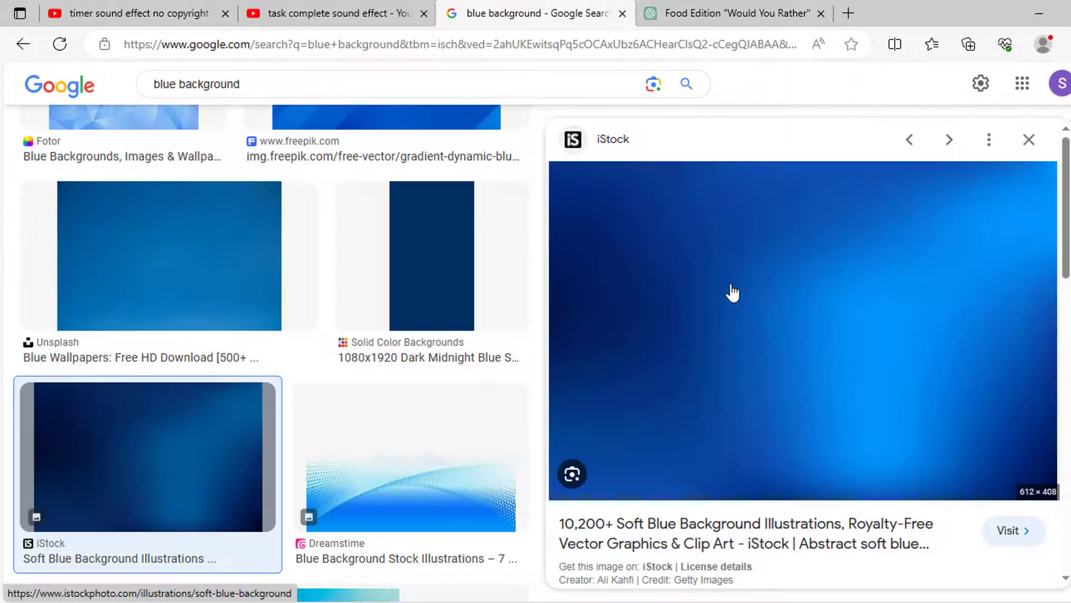
right_click(729, 292)
click(784, 365)
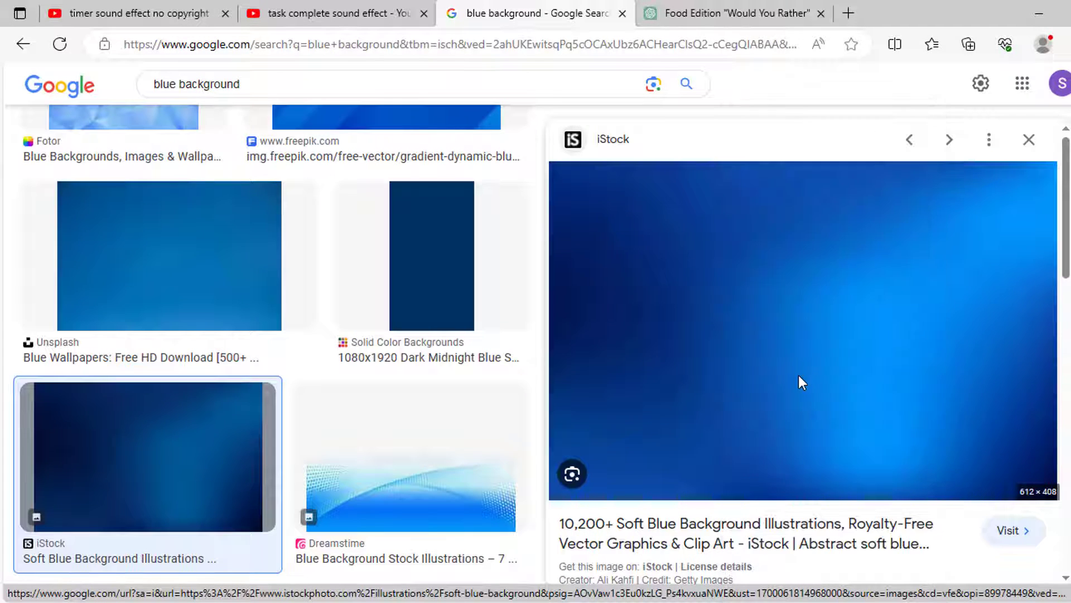
click(697, 383)
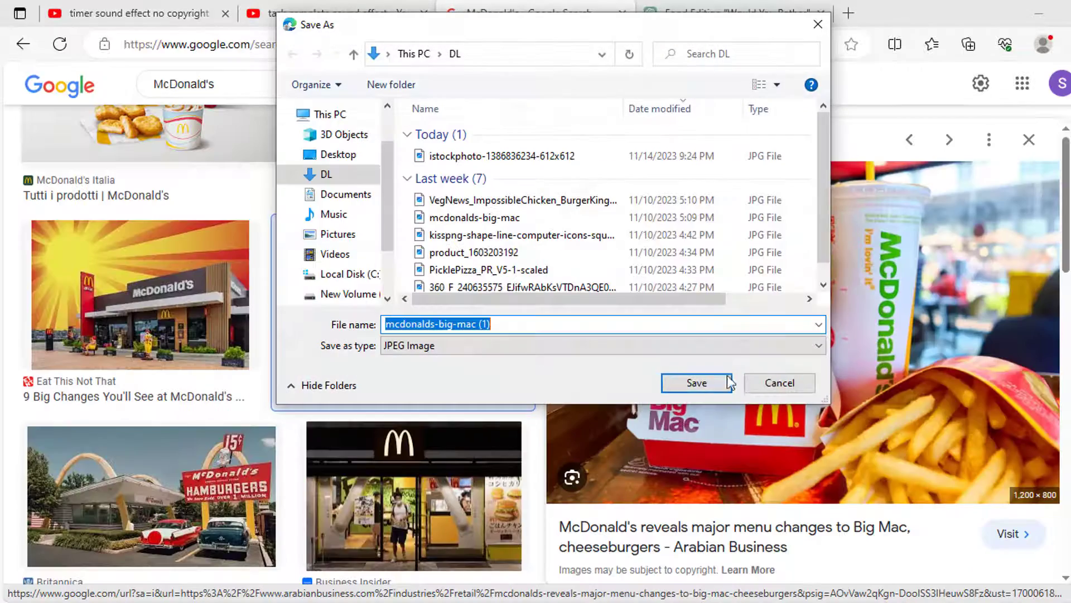
Save the McDonald's Big Mac picture to the DL folder, and find and save the burgerking.fi picture from a "Burger King" image search
click(700, 381)
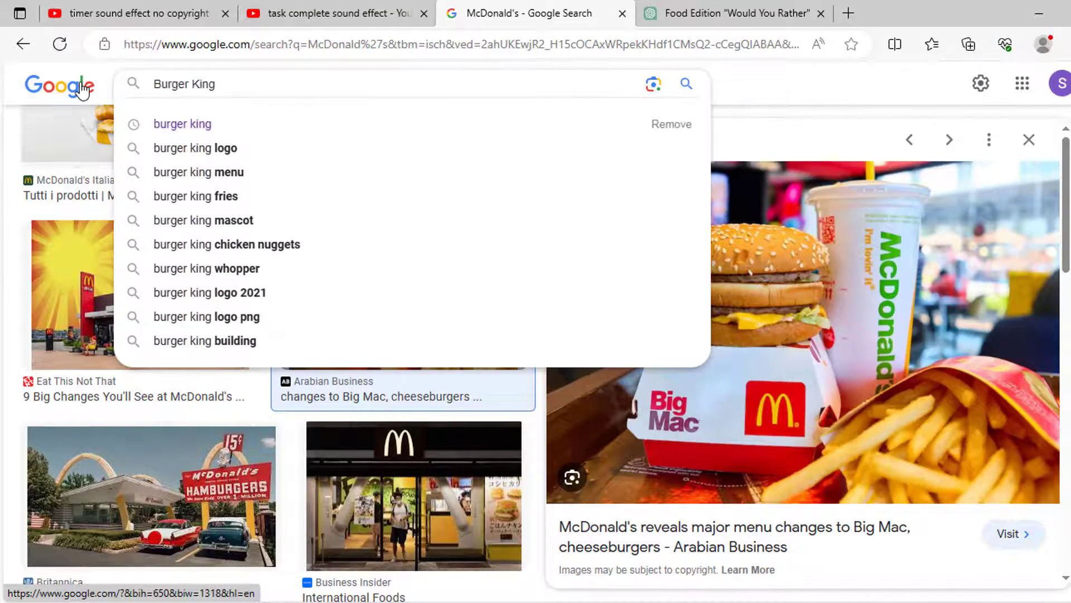
key(Return)
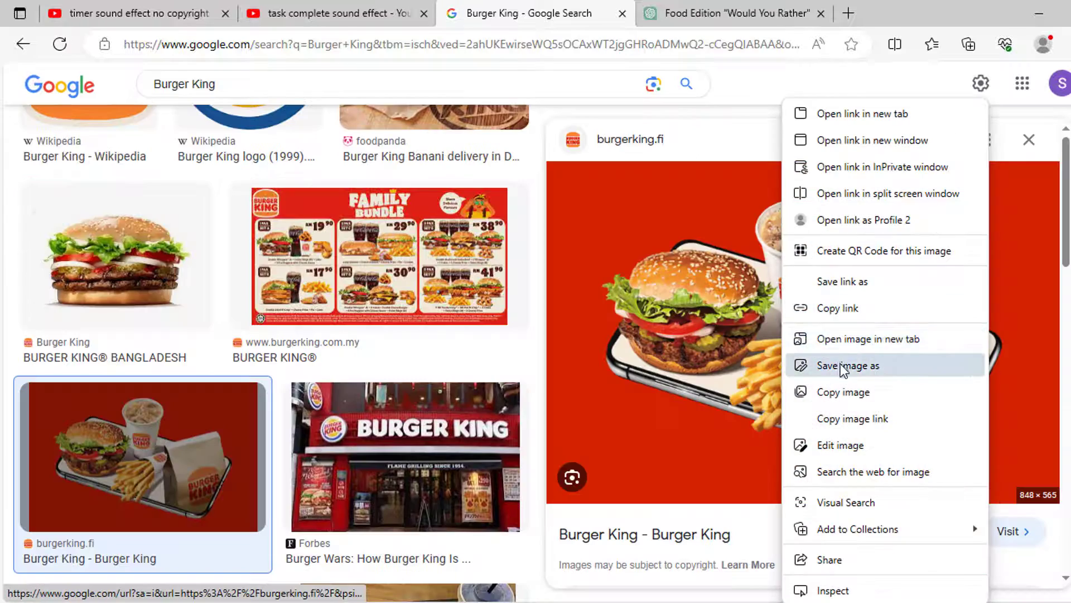
click(842, 373)
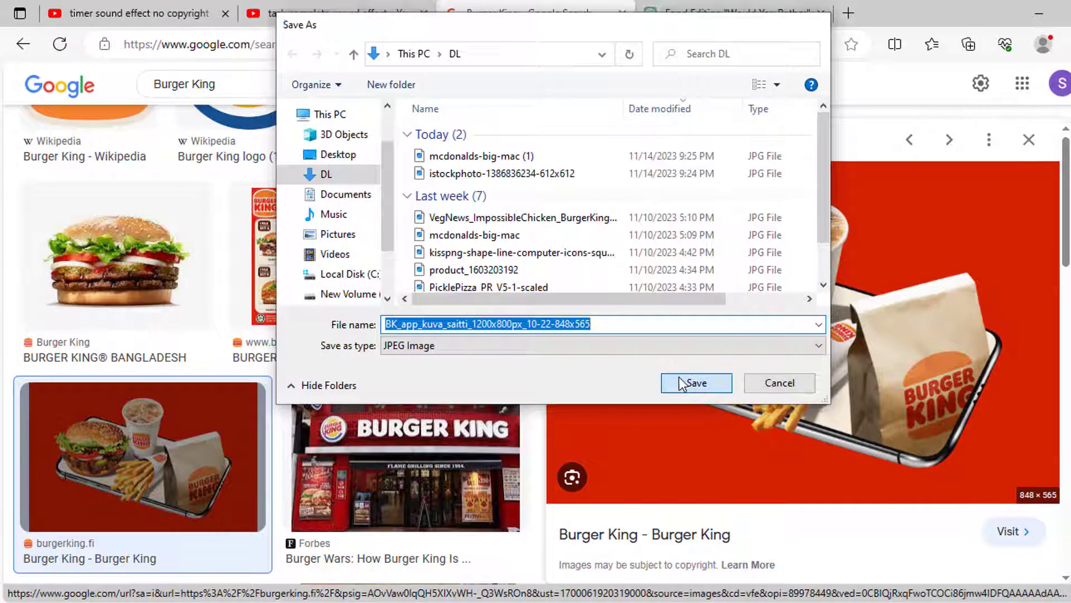
click(678, 376)
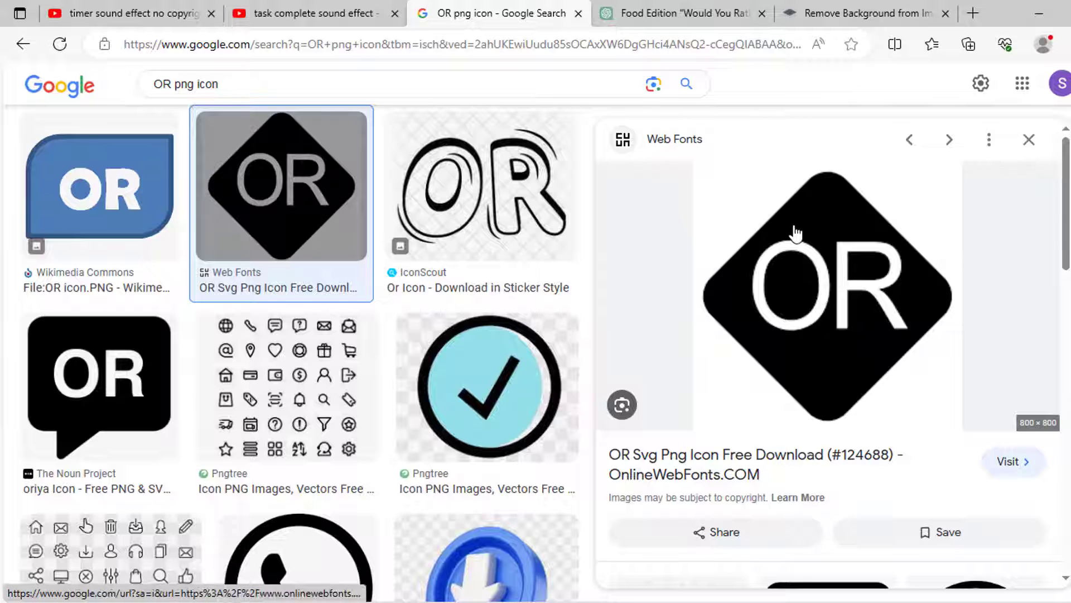
Save the black diamond OR icon from Web Fonts to the DL folder as a PNG image named download
right_click(796, 232)
click(853, 366)
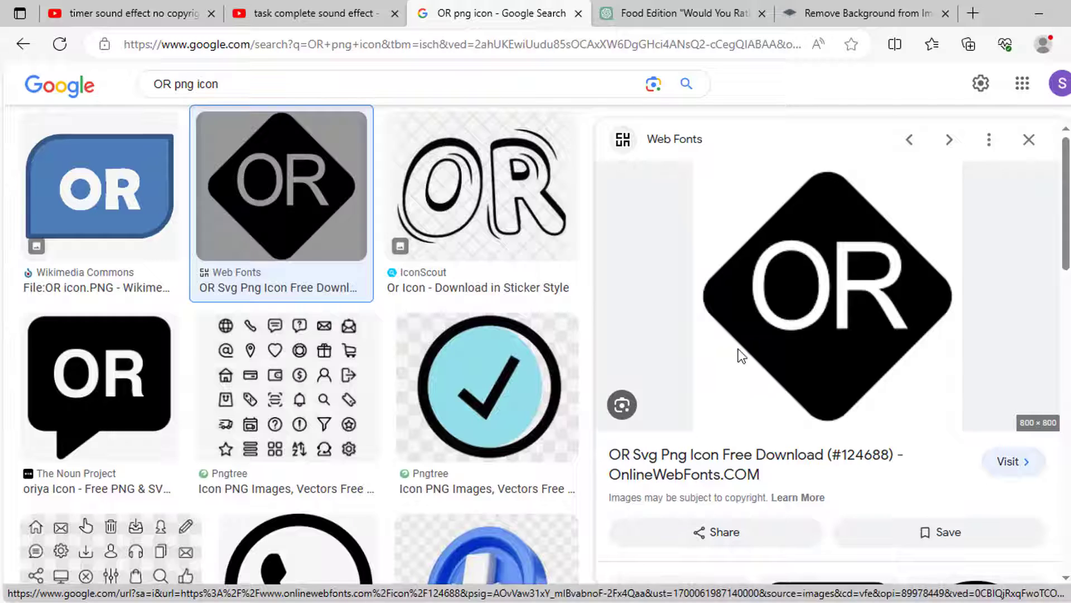
click(696, 383)
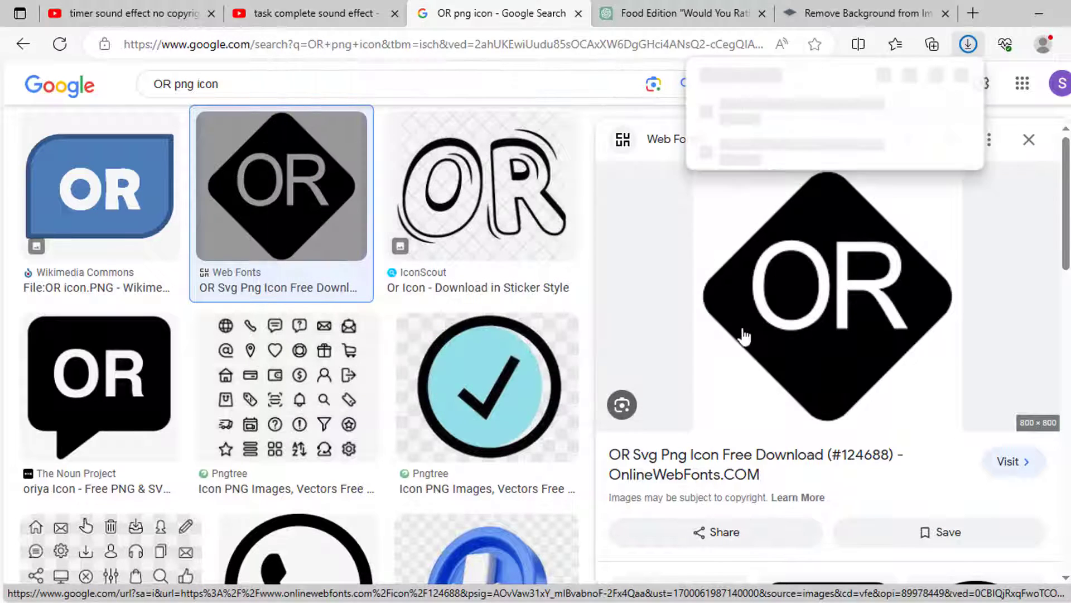
Switch to remove.bg, upload the saved OR icon and download its version with the background removed
click(869, 2)
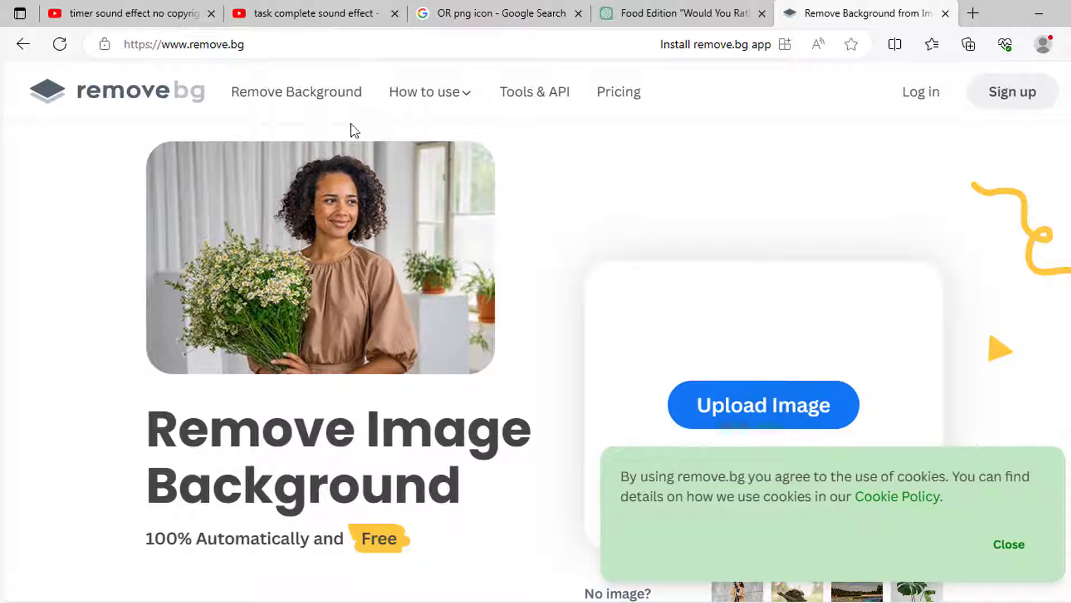
click(745, 405)
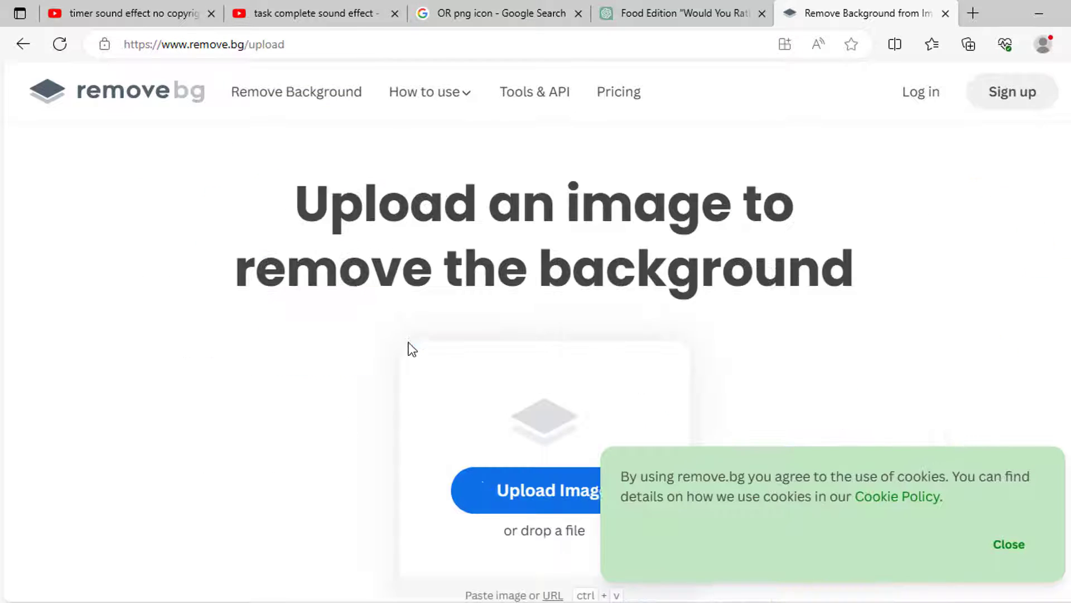
click(686, 384)
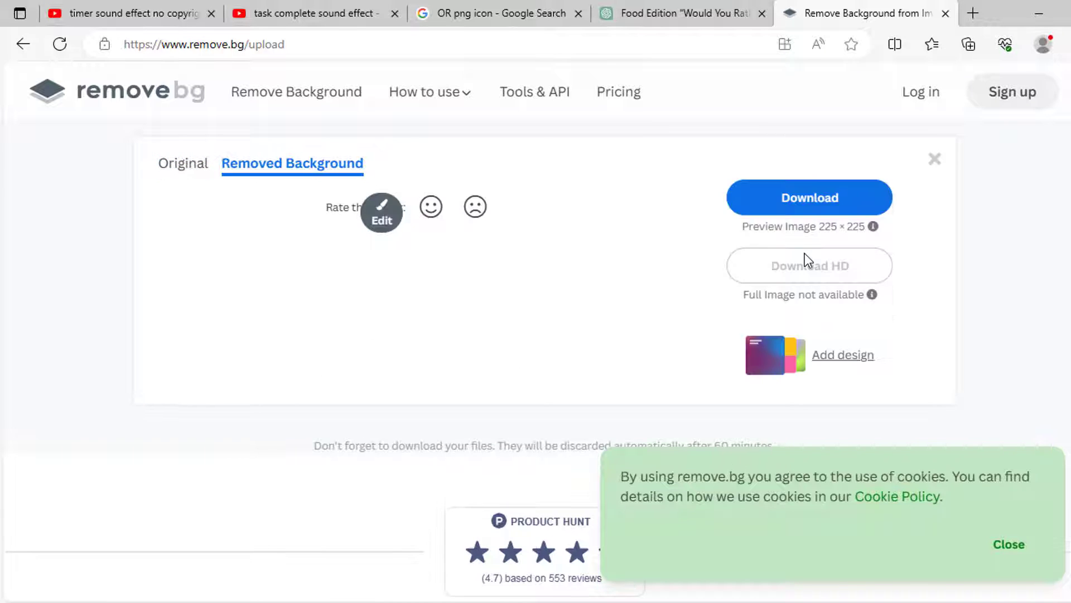
click(778, 223)
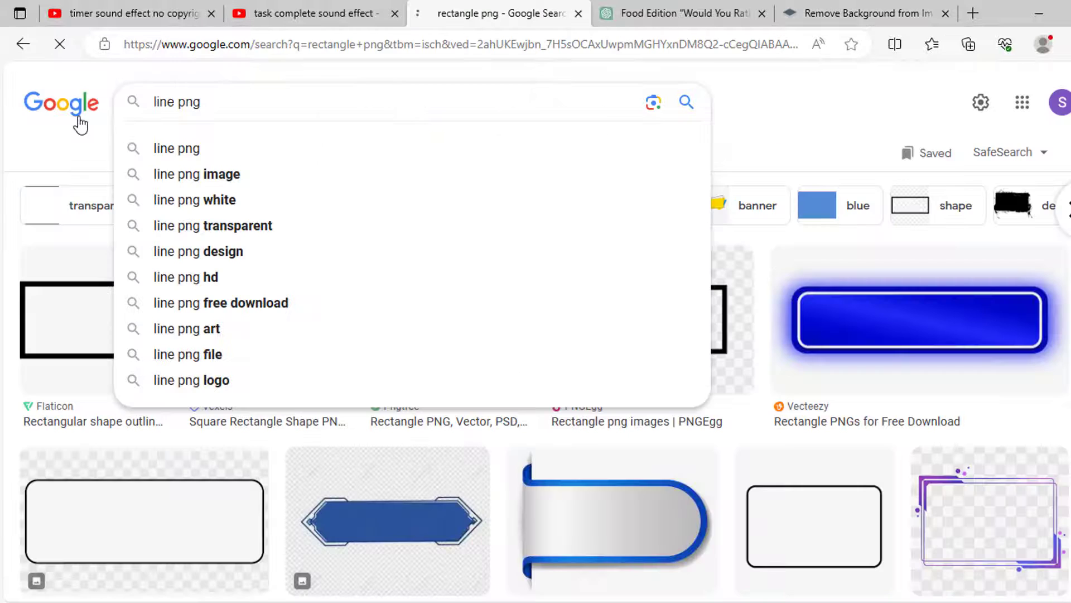
Run an image search for "line png" and save the PNGWing black horizontal line to the DL folder as a PNG named yh
key(Return)
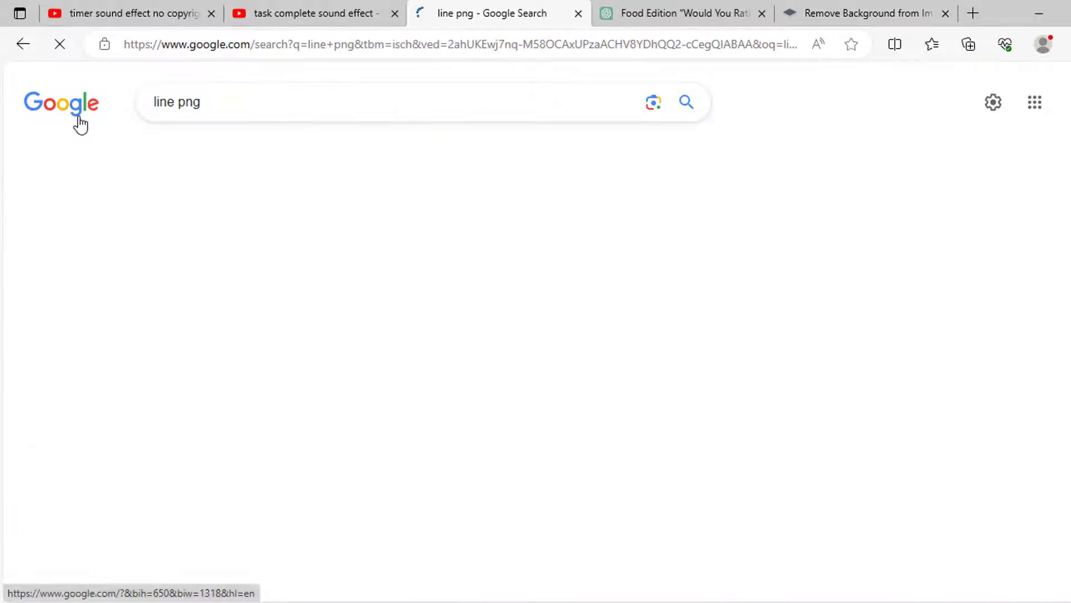
scroll(519, 392, down, 3)
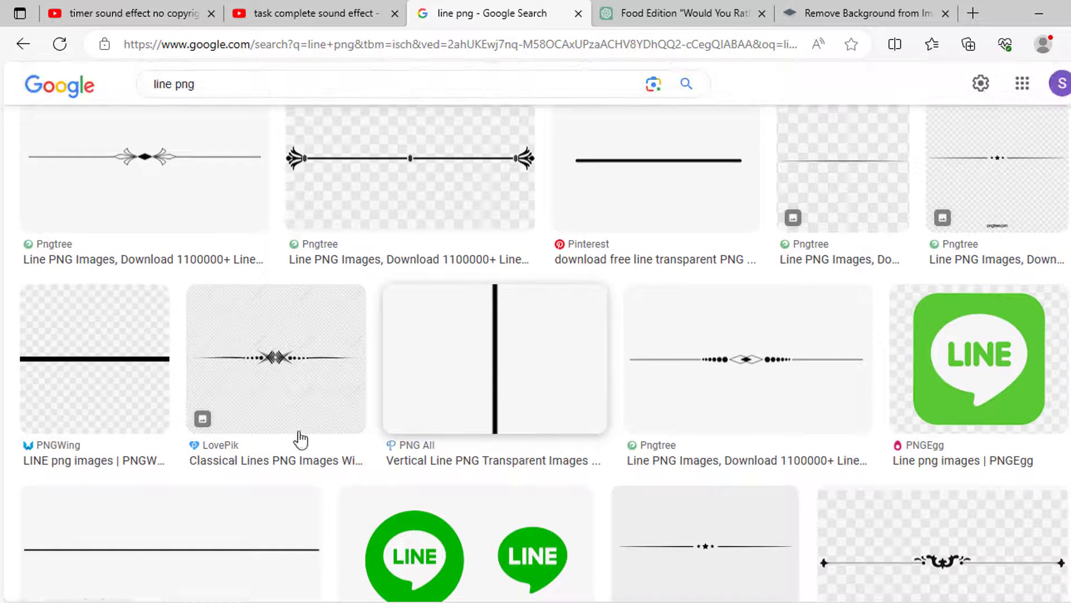
click(86, 370)
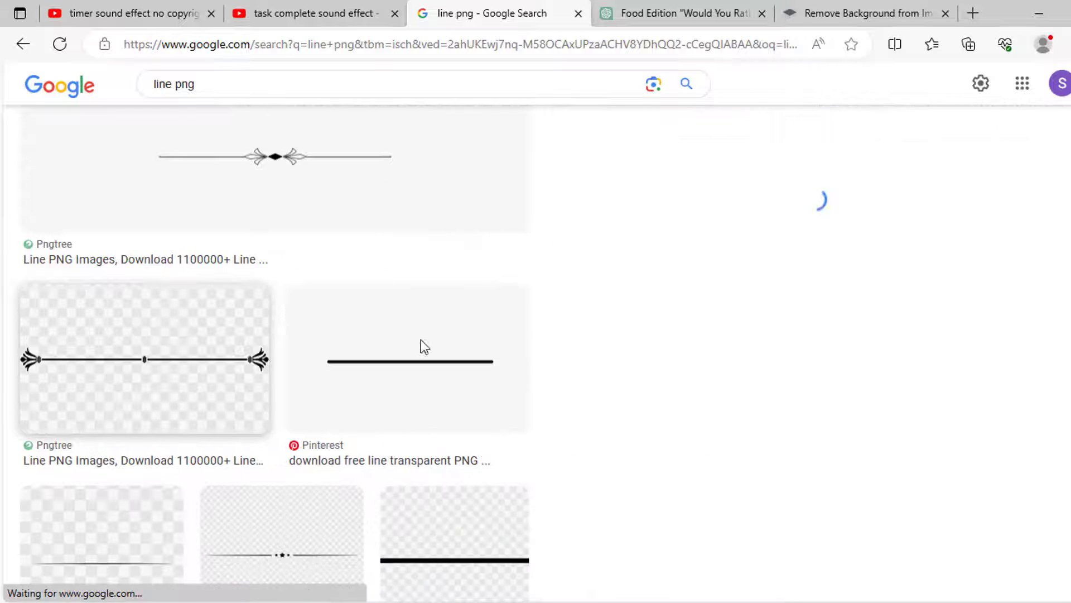
right_click(781, 265)
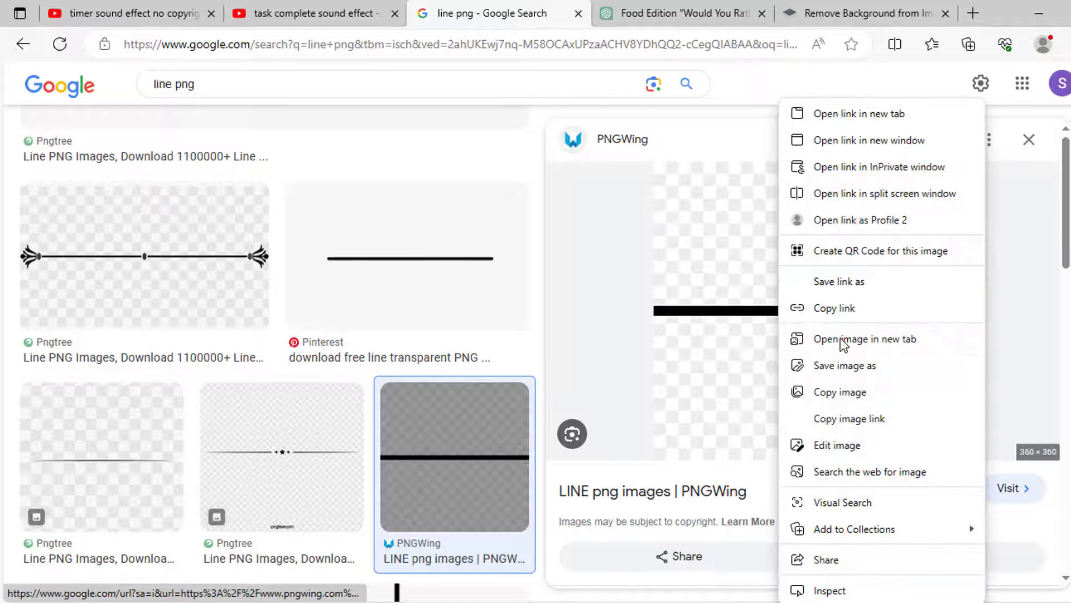
click(845, 369)
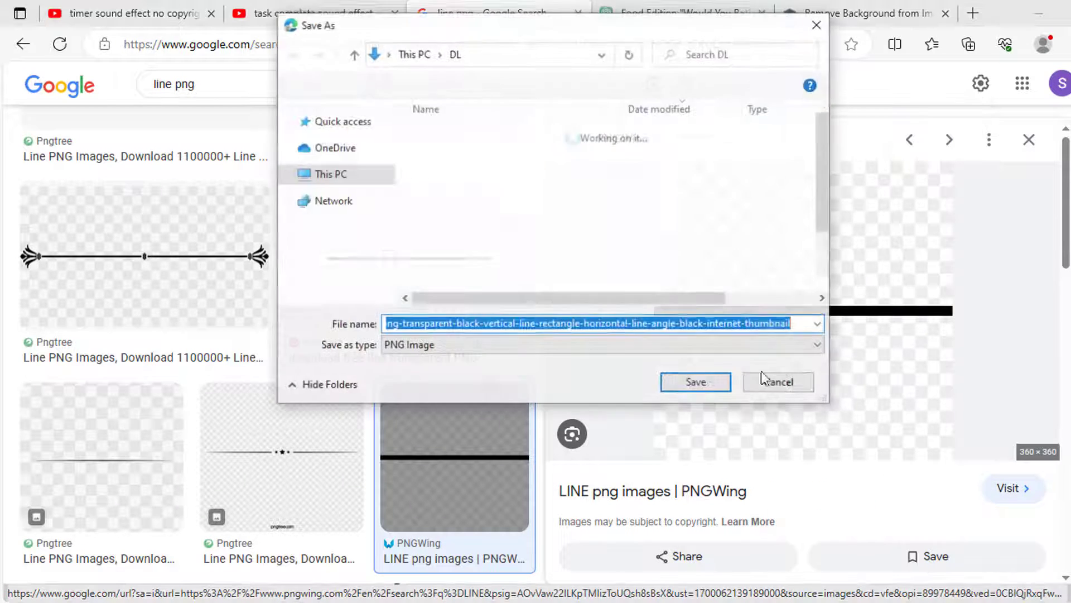
text(yh)
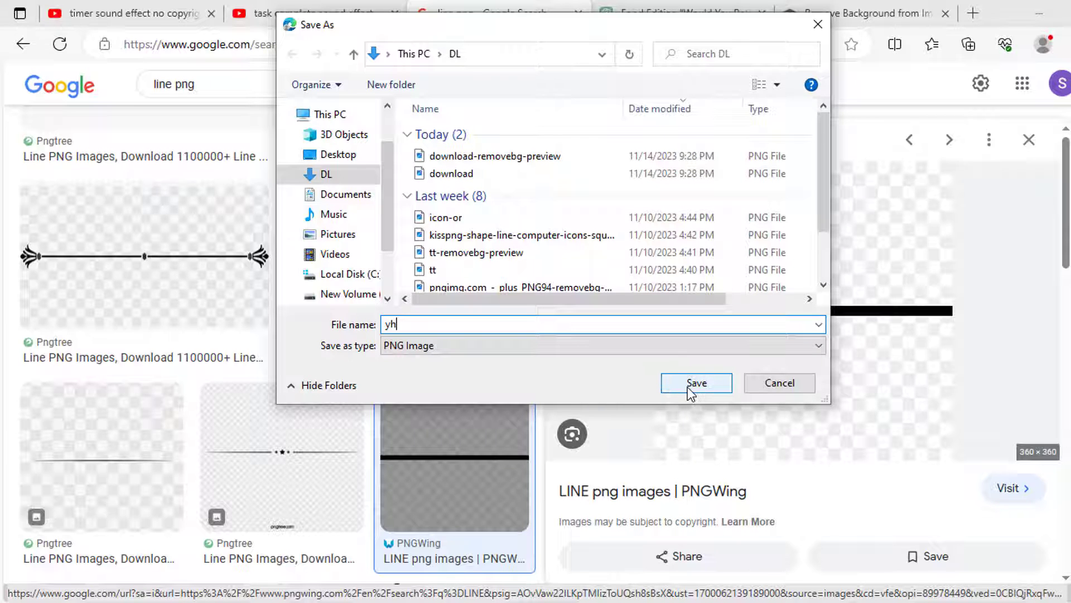
click(688, 386)
Switch to remove.bg, upload the yh line image and download its version with the background removed
click(862, 10)
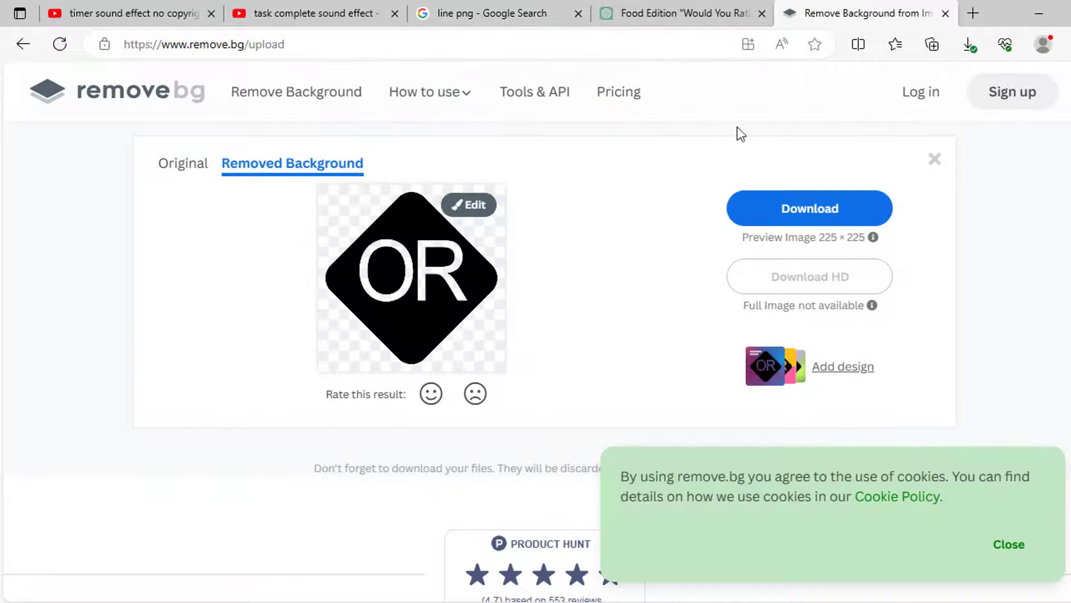
scroll(681, 239, up, 2)
click(550, 170)
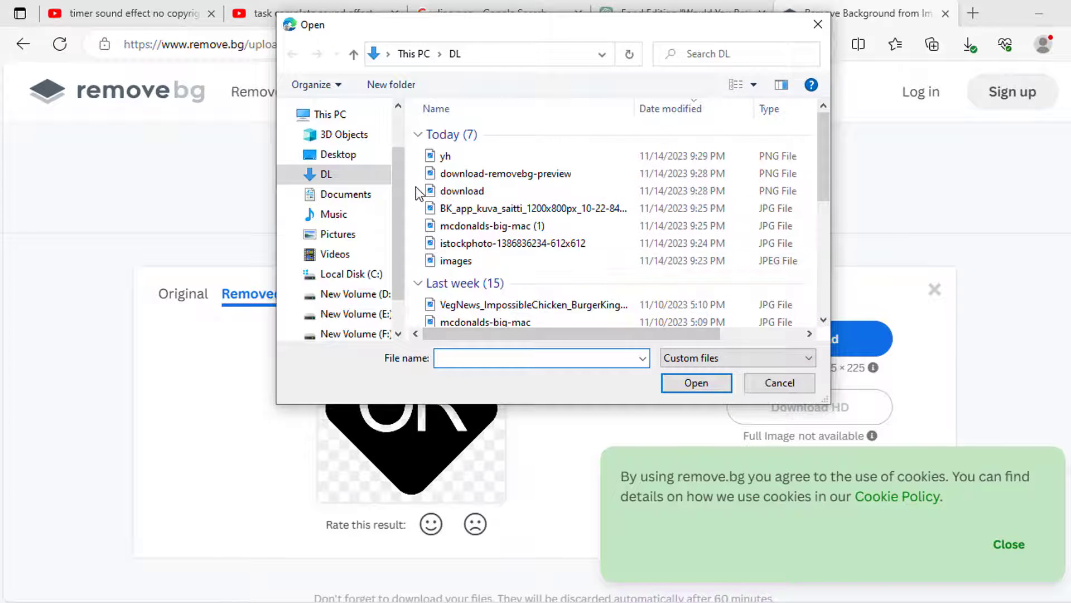
right_click(416, 188)
mouse_move(553, 225)
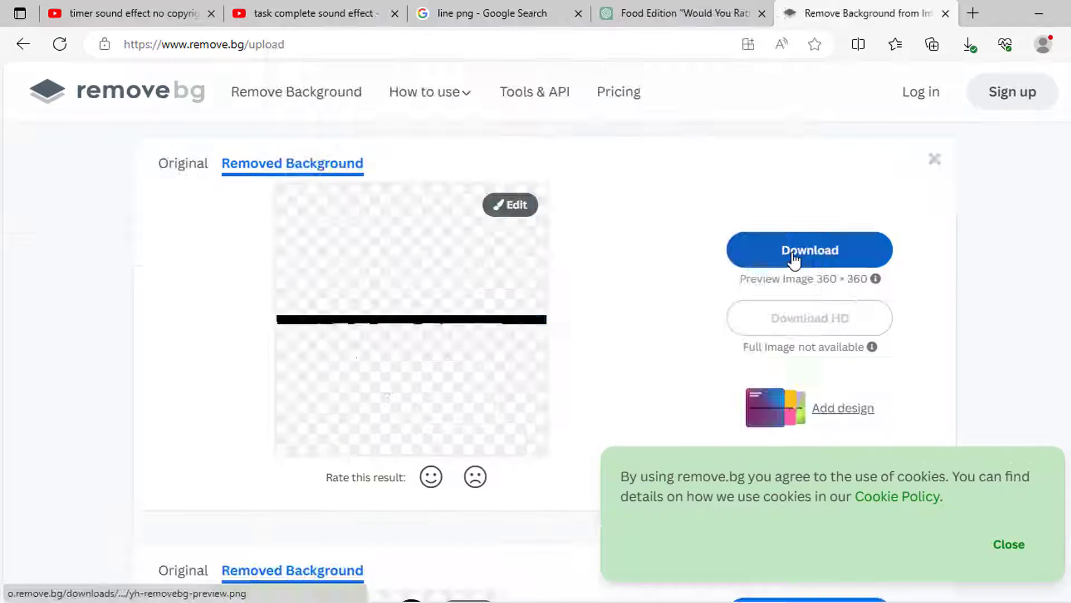
click(727, 260)
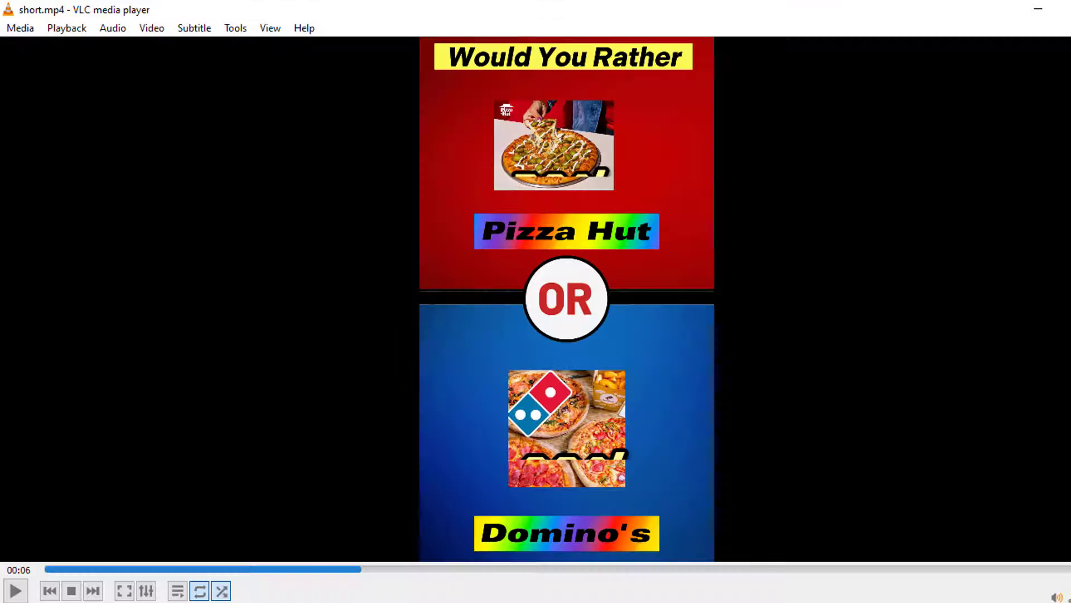
Play the example video short.mp4 in VLC media player, rewind to about 4 seconds and pause it
click(23, 595)
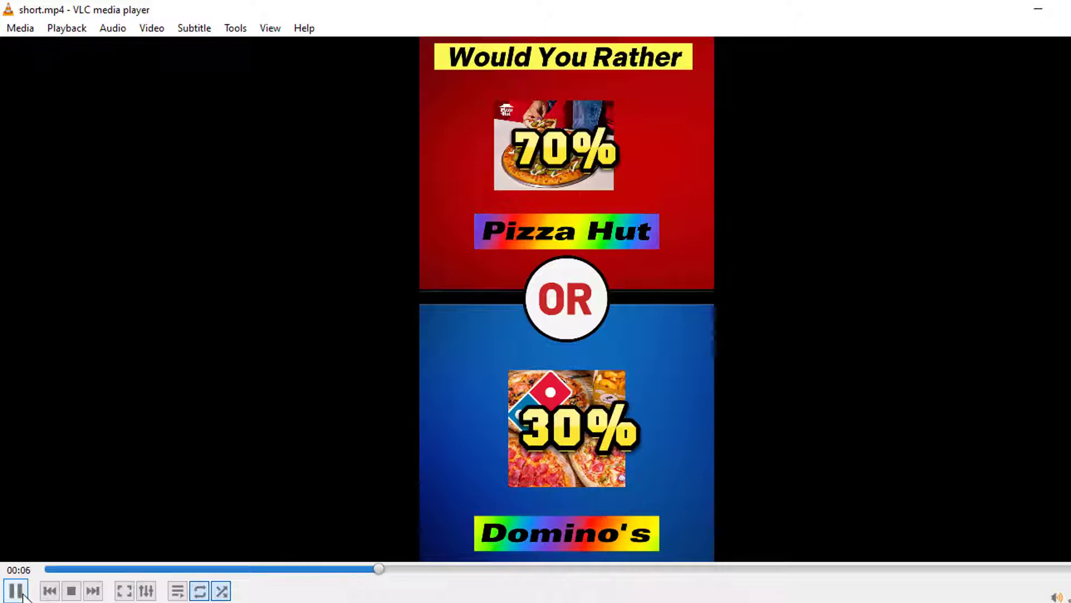
drag(399, 569, 287, 569)
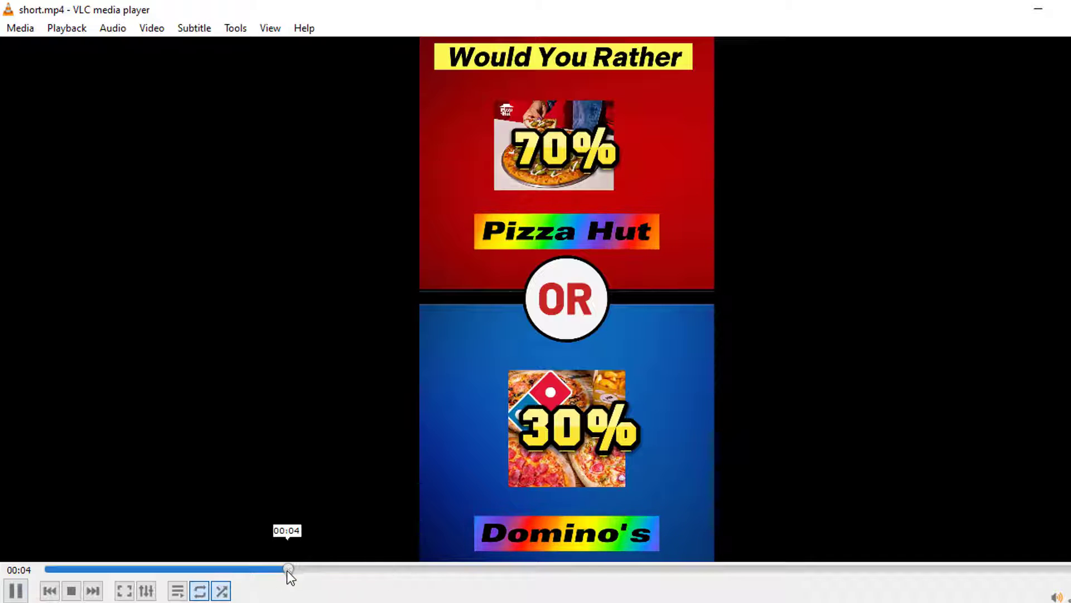
click(16, 593)
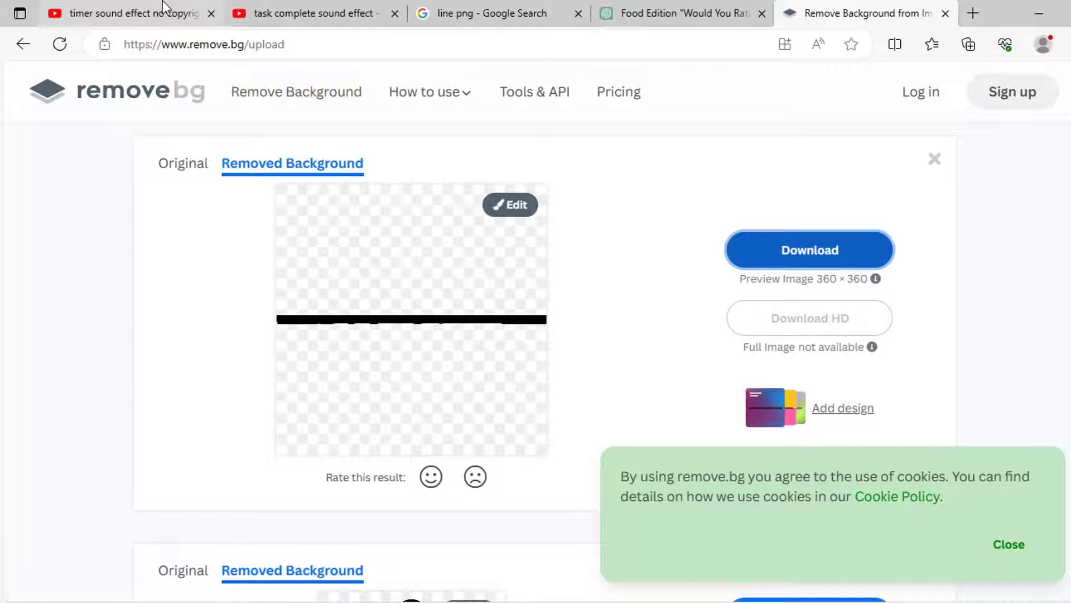
Review the YouTube results for "timer sound effect no copyright" and open the results for "task complete sound effect"
click(163, 2)
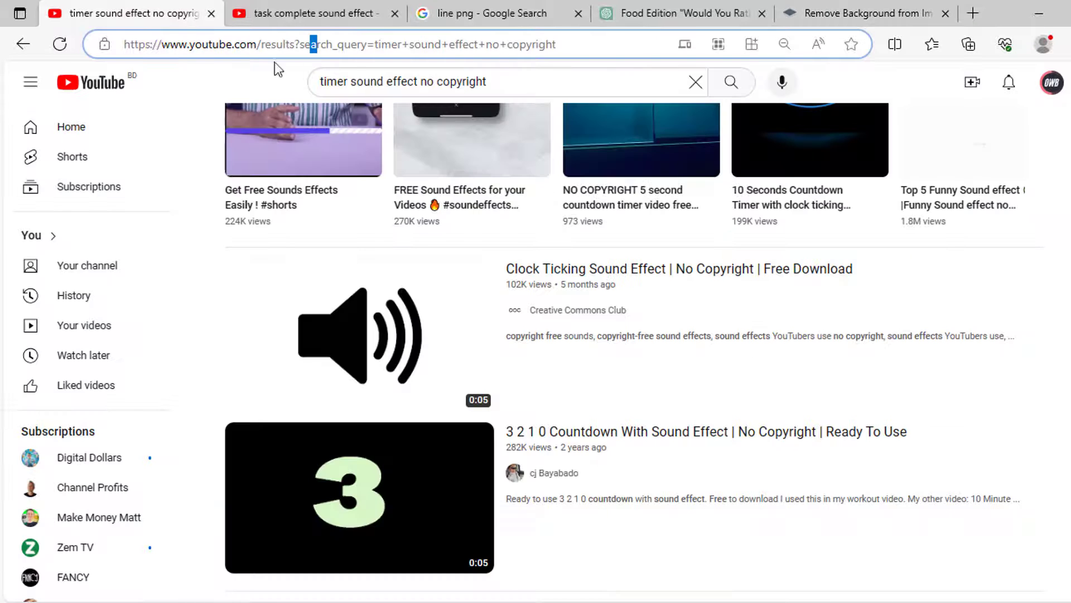
click(529, 83)
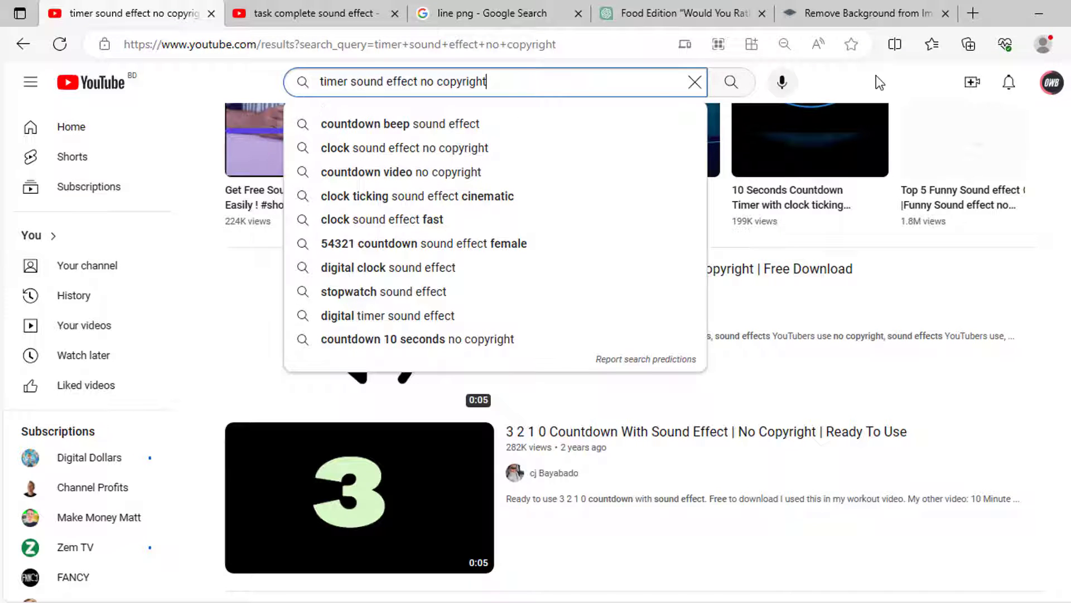
click(913, 81)
scroll(553, 235, up, 8)
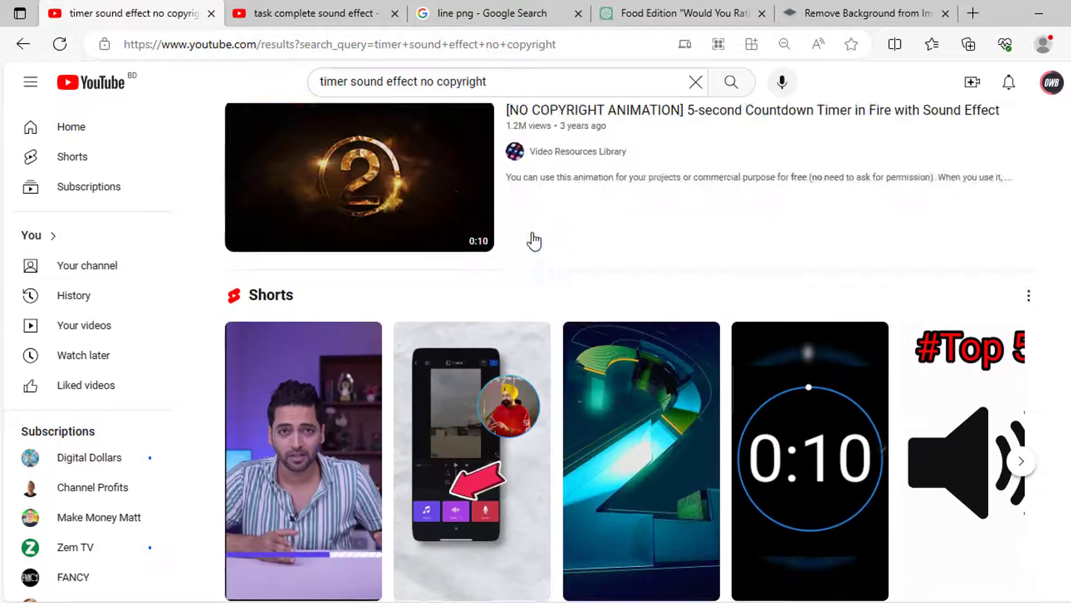
scroll(536, 230, down, 6)
scroll(533, 230, down, 3)
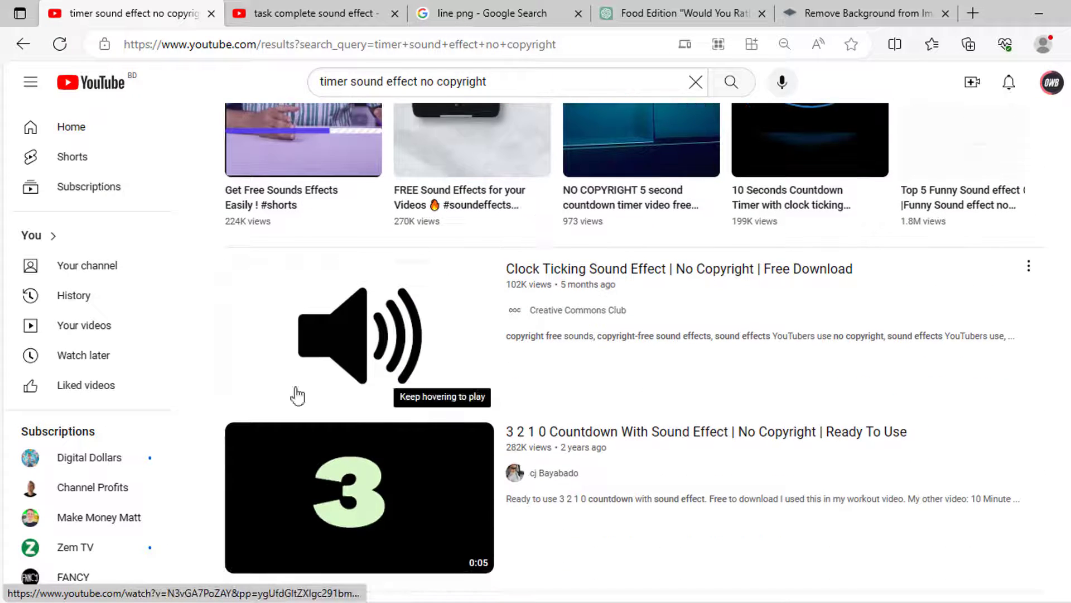
mouse_move(351, 342)
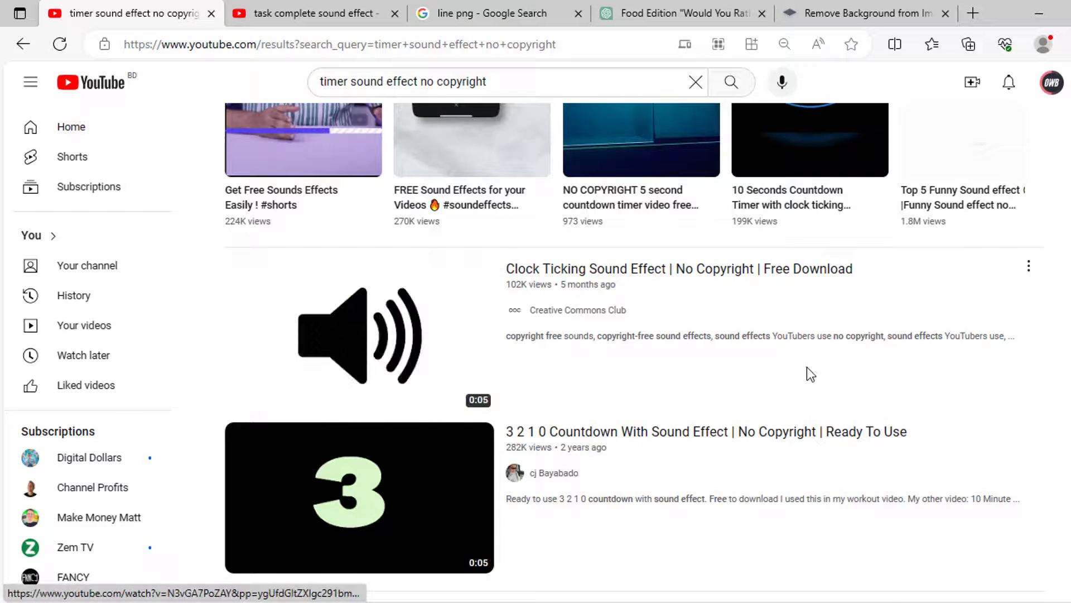
click(287, 7)
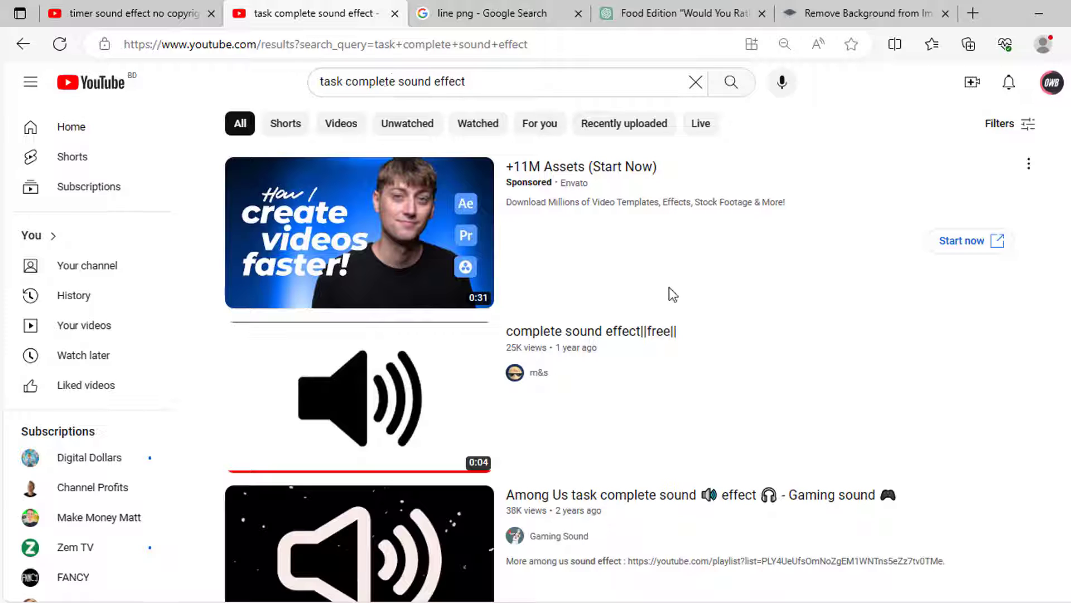
Switch to CapCut and import the background-free line and OR images, Burger King and Big Mac pictures, blue and red backgrounds and both videoplayback sounds
mouse_move(377, 450)
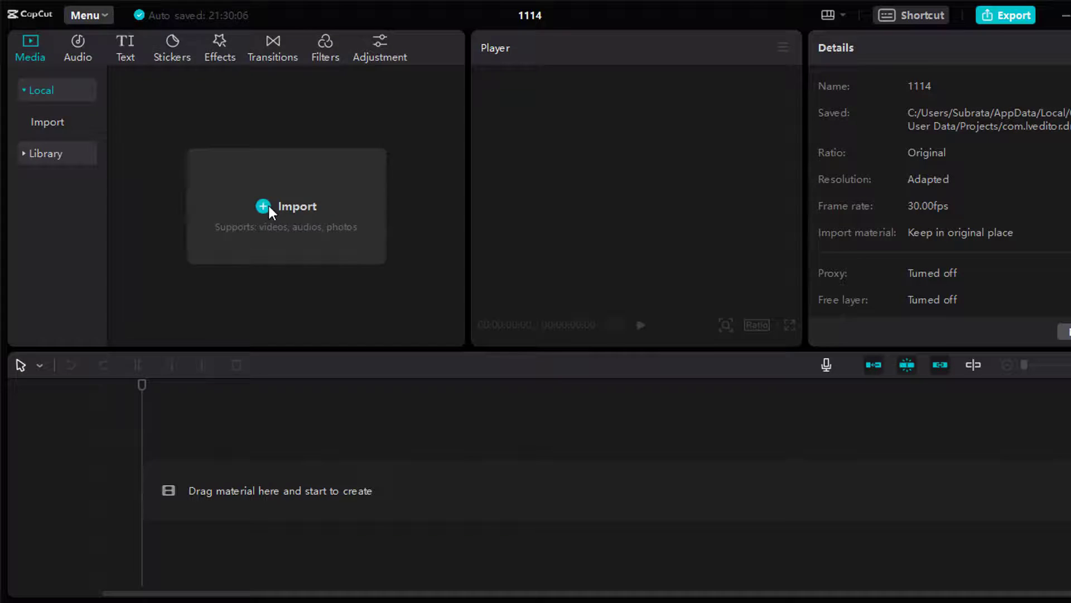
click(268, 207)
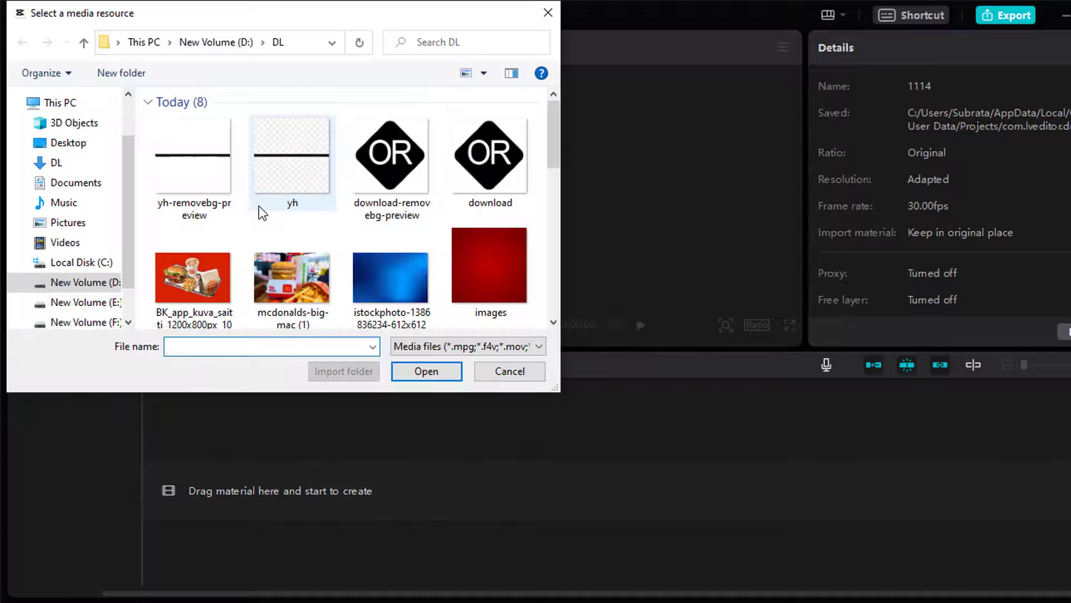
click(199, 180)
ctrl+click(390, 161)
ctrl+click(178, 278)
ctrl+click(291, 262)
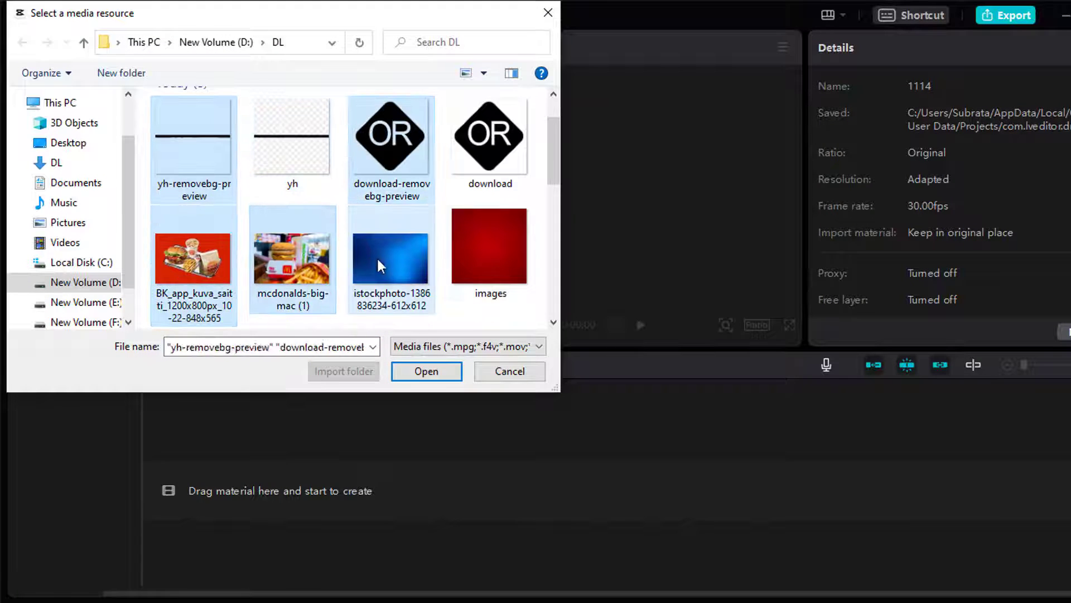
ctrl+click(490, 251)
drag(555, 169, 560, 254)
ctrl+click(293, 143)
ctrl+click(385, 159)
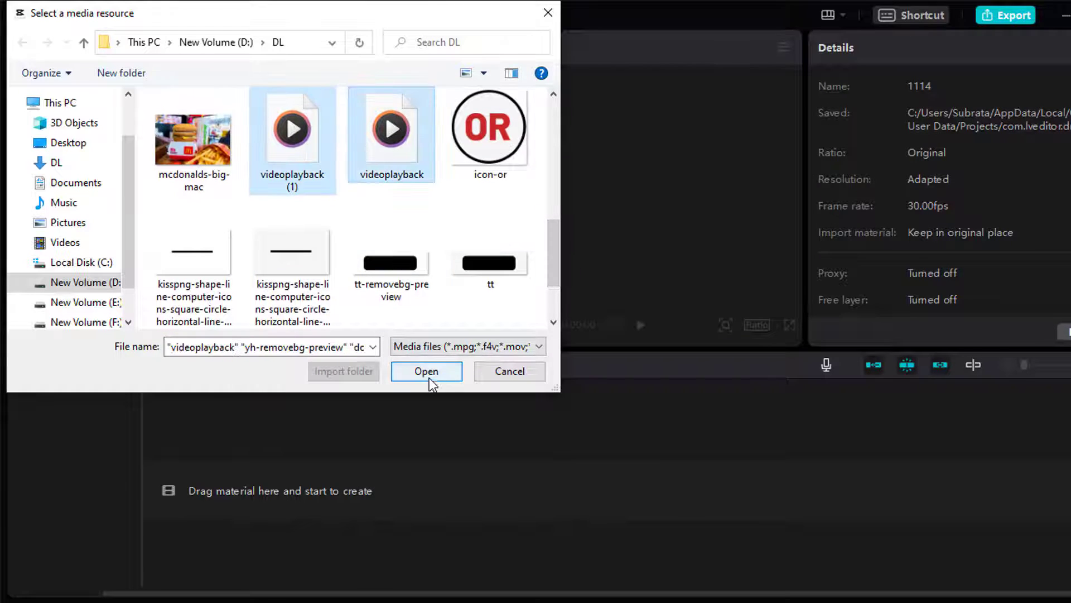
click(429, 377)
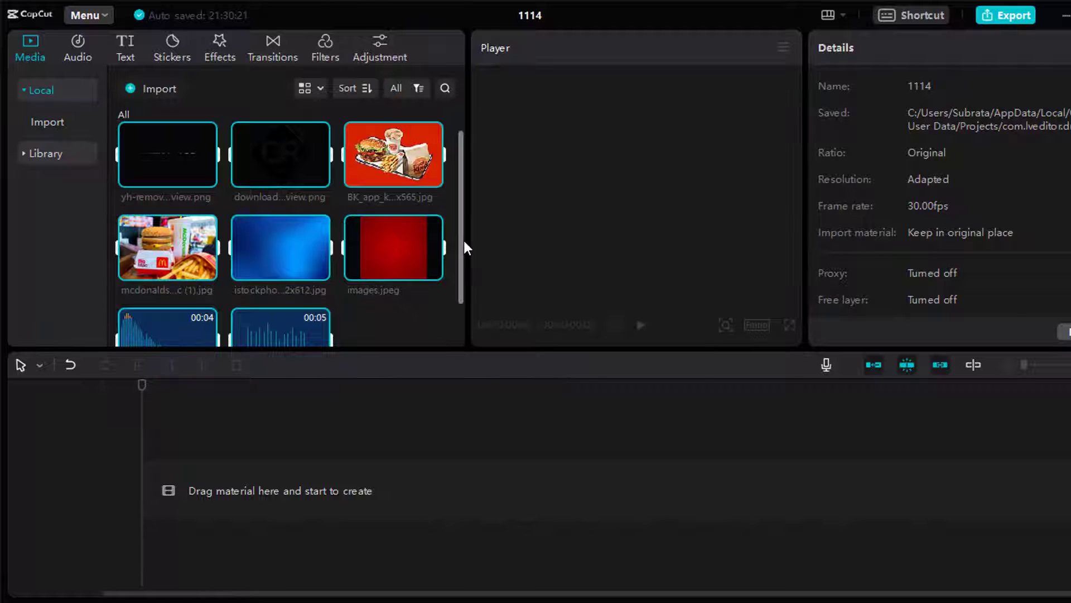
Add the red images.jpeg background to the timeline, set the project ratio to 9:16 and move the background to the frame's upper half
drag(394, 247, 140, 481)
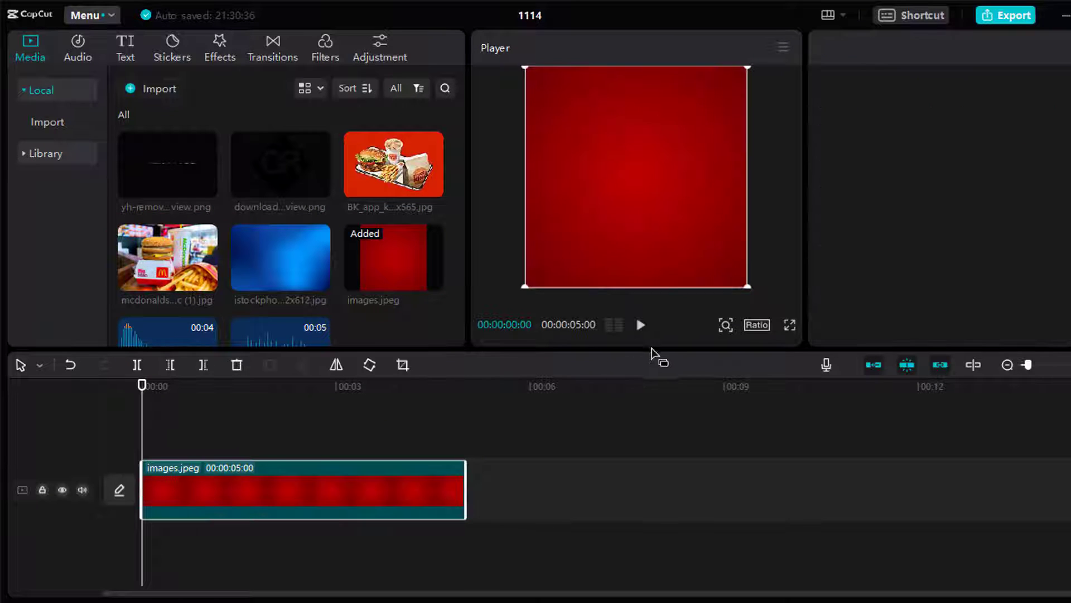
click(751, 327)
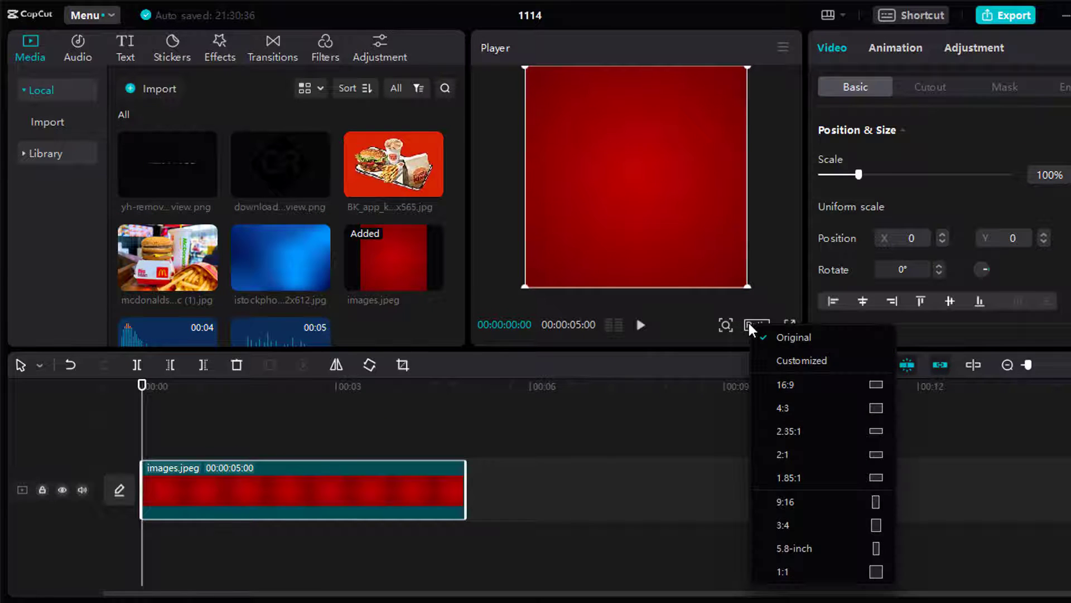
click(790, 503)
drag(658, 222, 658, 156)
Add the blue istockphoto background on a track above the red one, scale it to 154% and fit it into the frame's lower half
drag(280, 257, 151, 447)
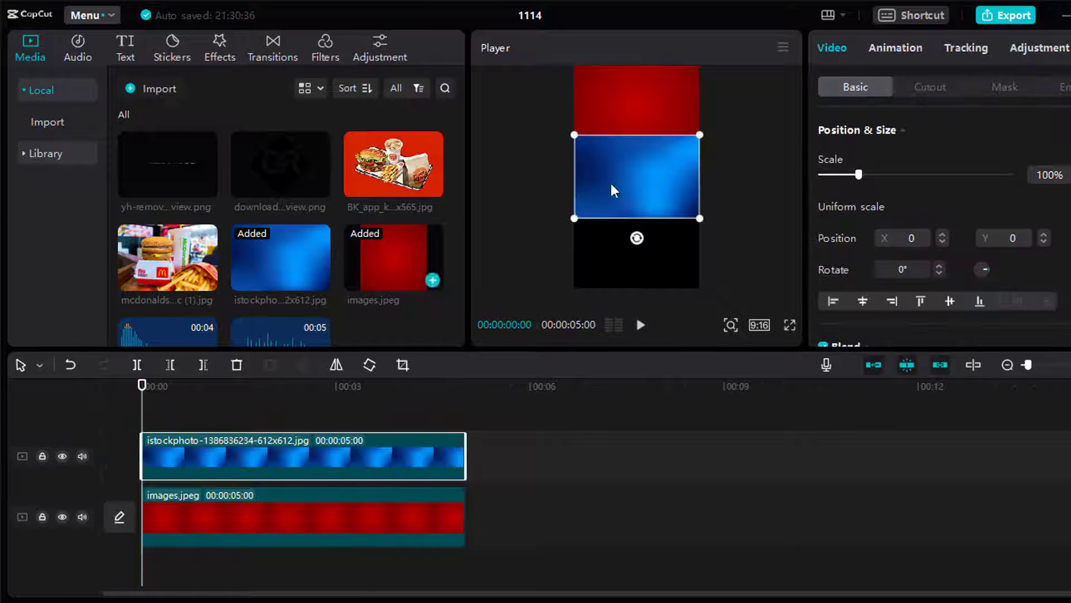
drag(614, 190, 636, 232)
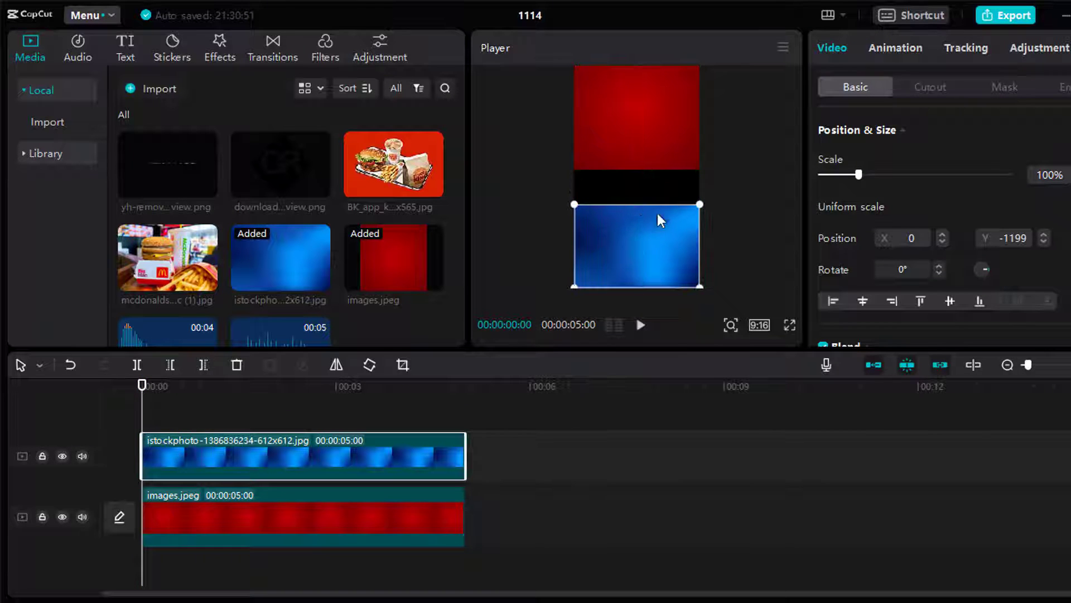
drag(700, 204, 722, 128)
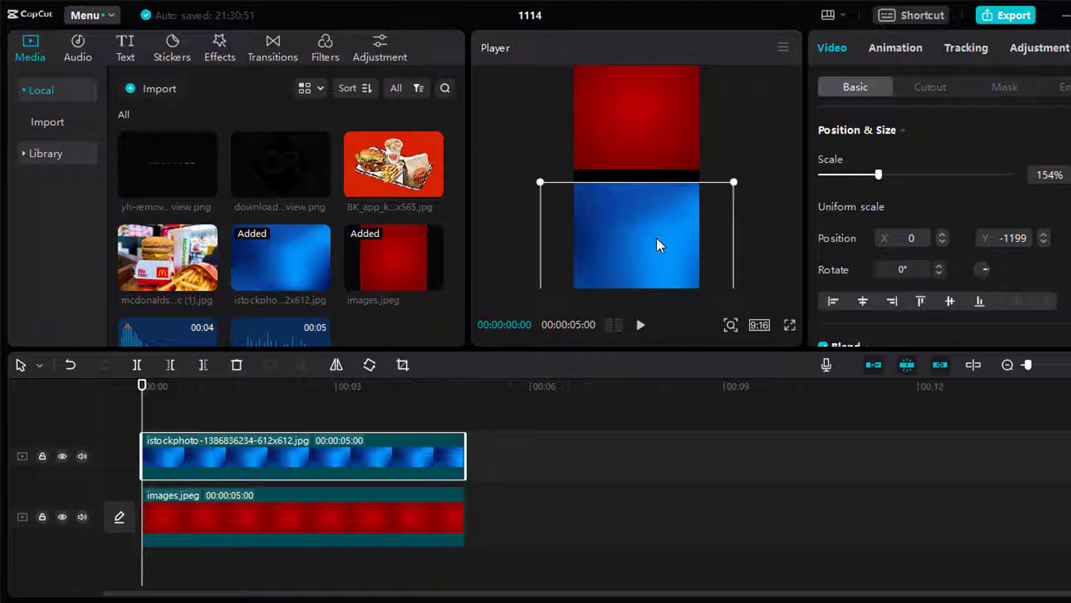
drag(657, 239, 657, 229)
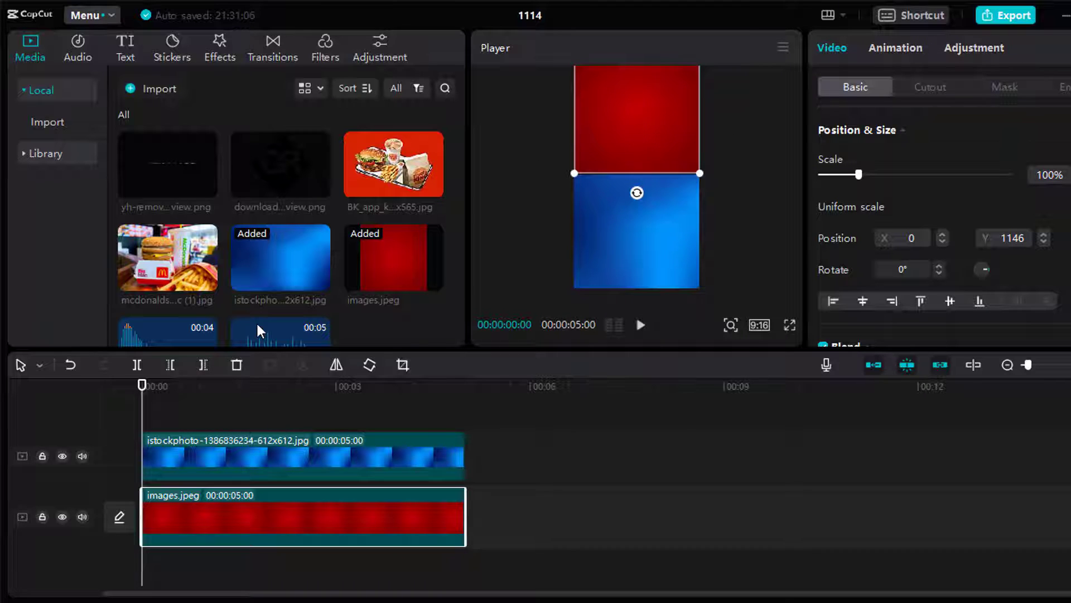
Overlay the yh line where the red and blue backgrounds meet, and add icon-or.png above it, centred and scaled to 28%
drag(165, 176, 154, 430)
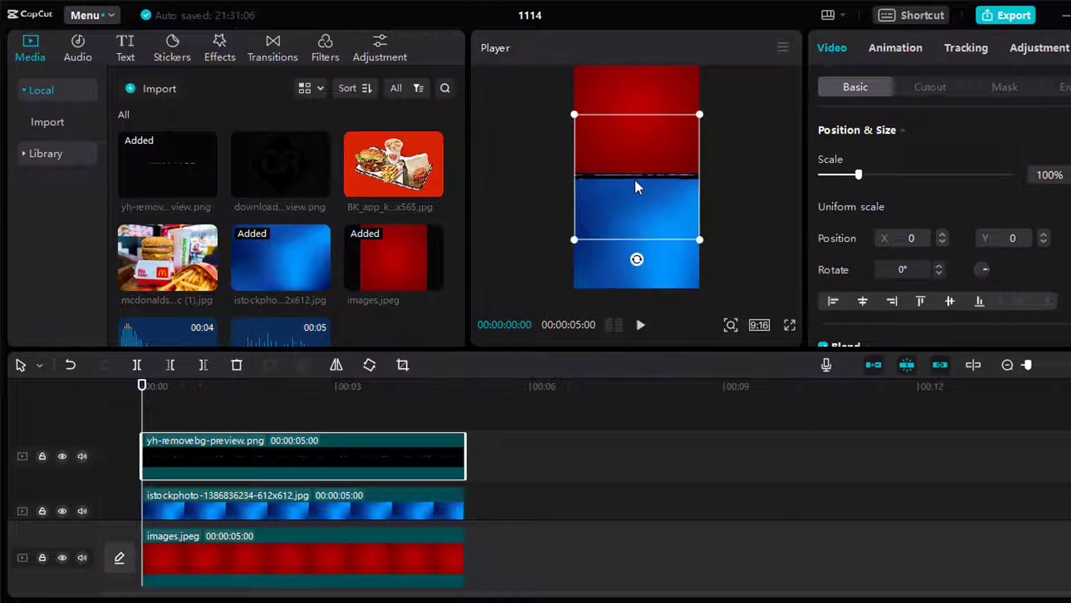
drag(636, 184, 633, 174)
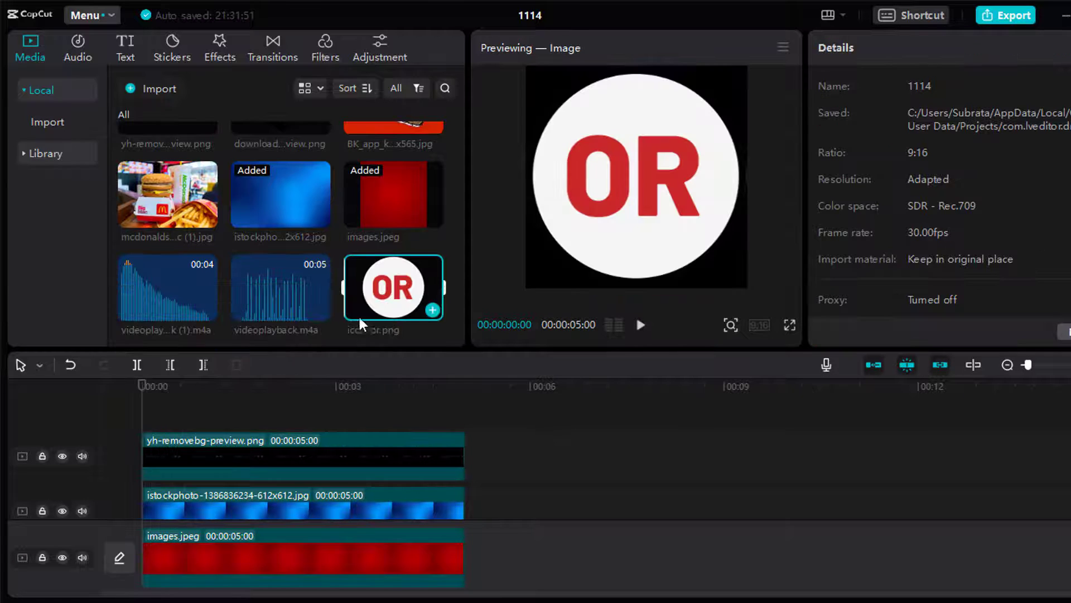
drag(358, 318, 149, 424)
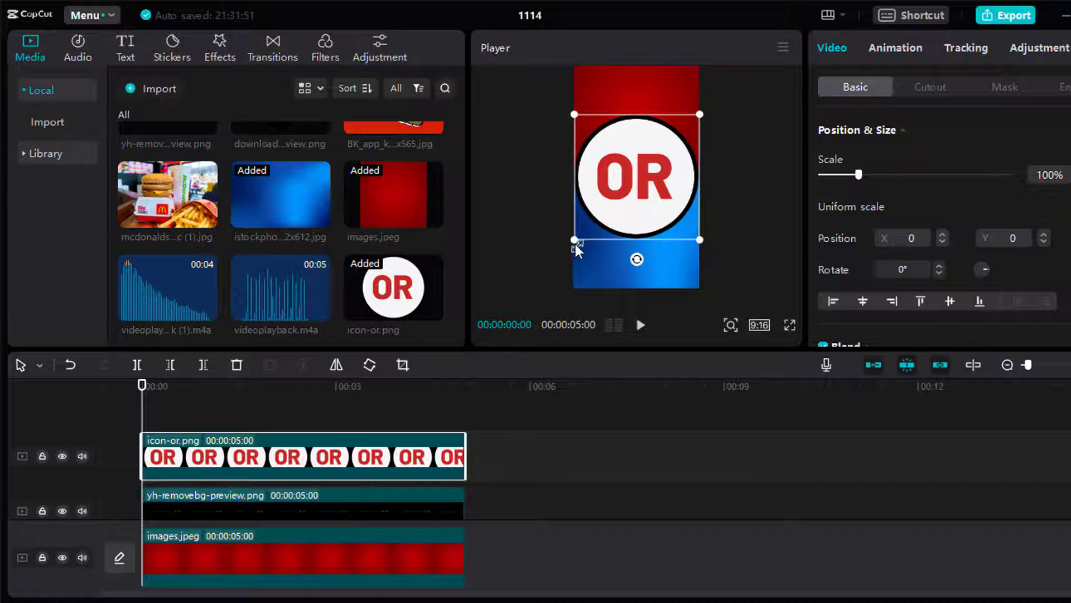
drag(574, 239, 639, 173)
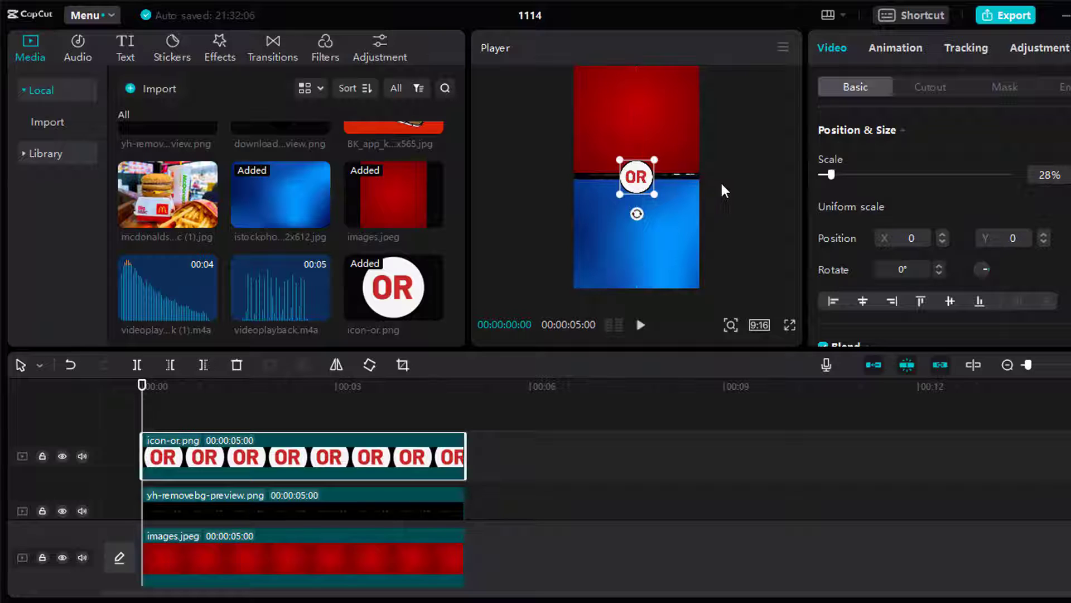
click(723, 184)
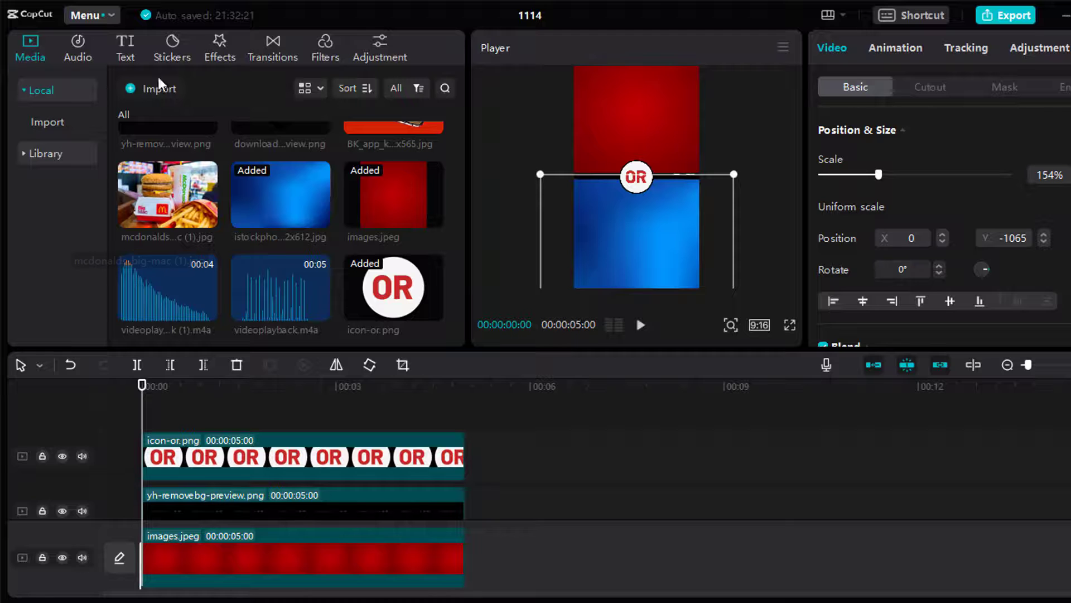
Add the TIKTOK SPORTS text template over the full 5-second clip and move it to the top of the red background
click(124, 45)
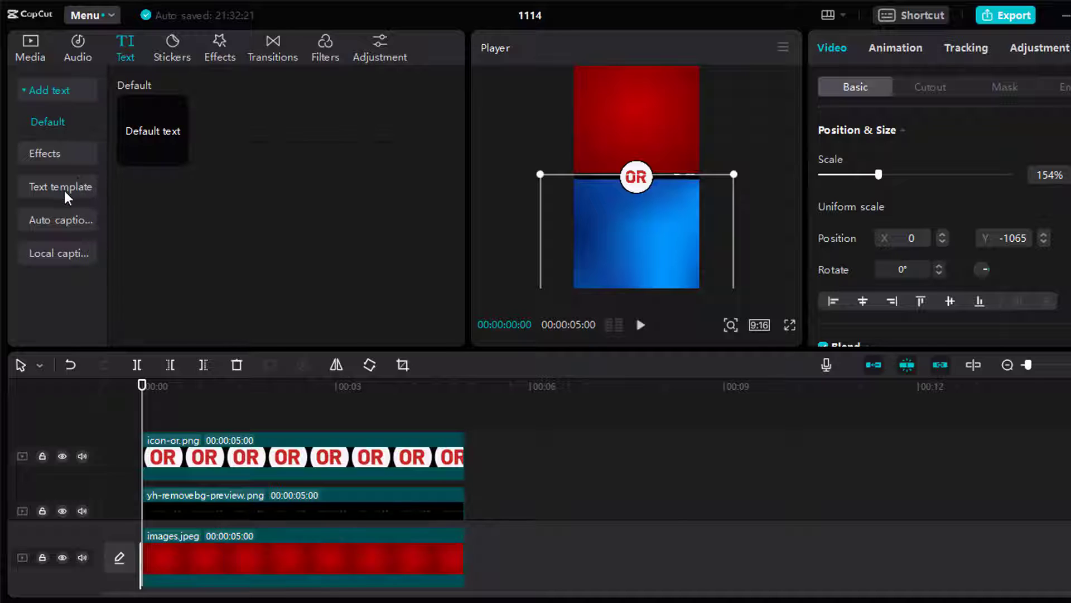
click(65, 192)
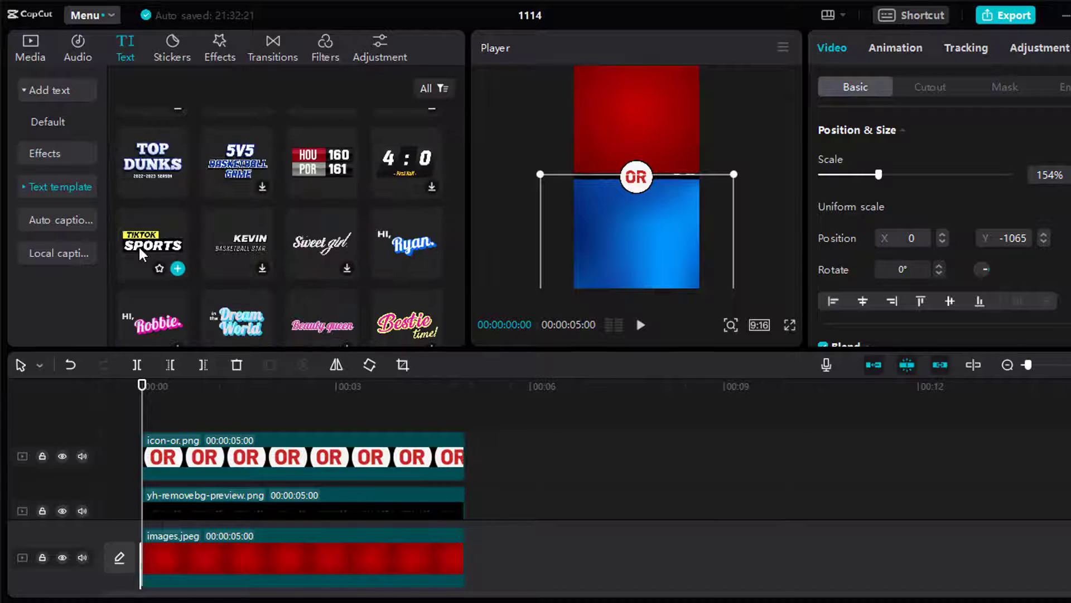
drag(141, 254, 466, 443)
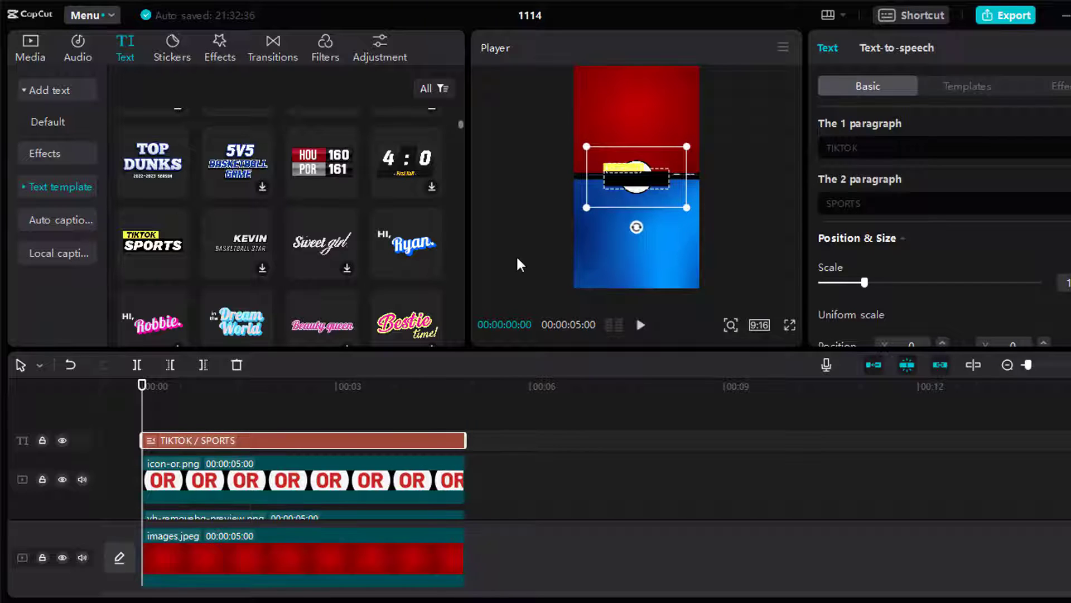
drag(642, 176, 639, 88)
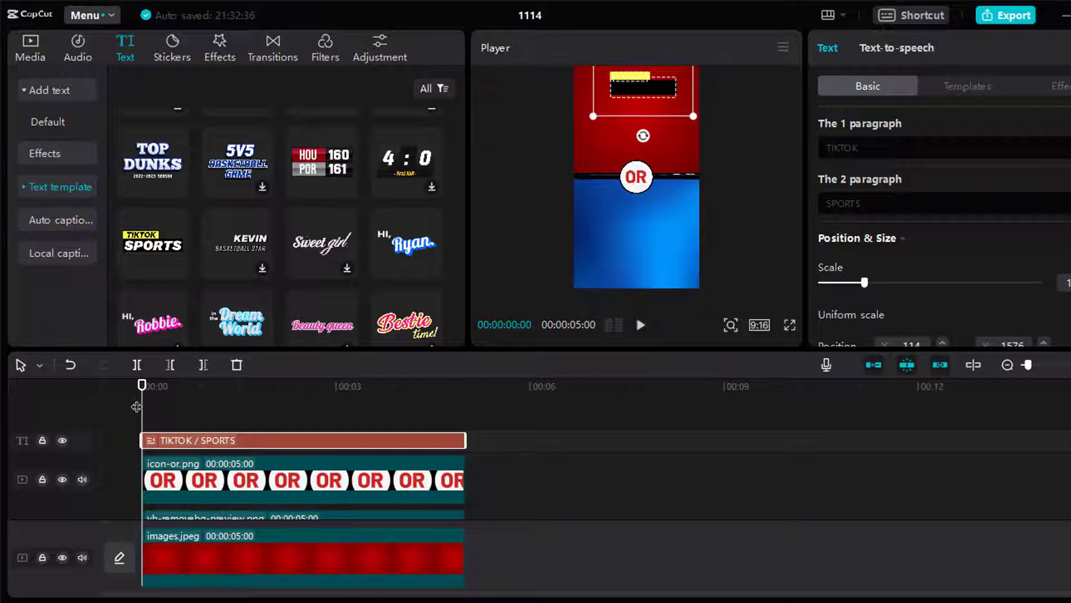
drag(143, 386, 186, 386)
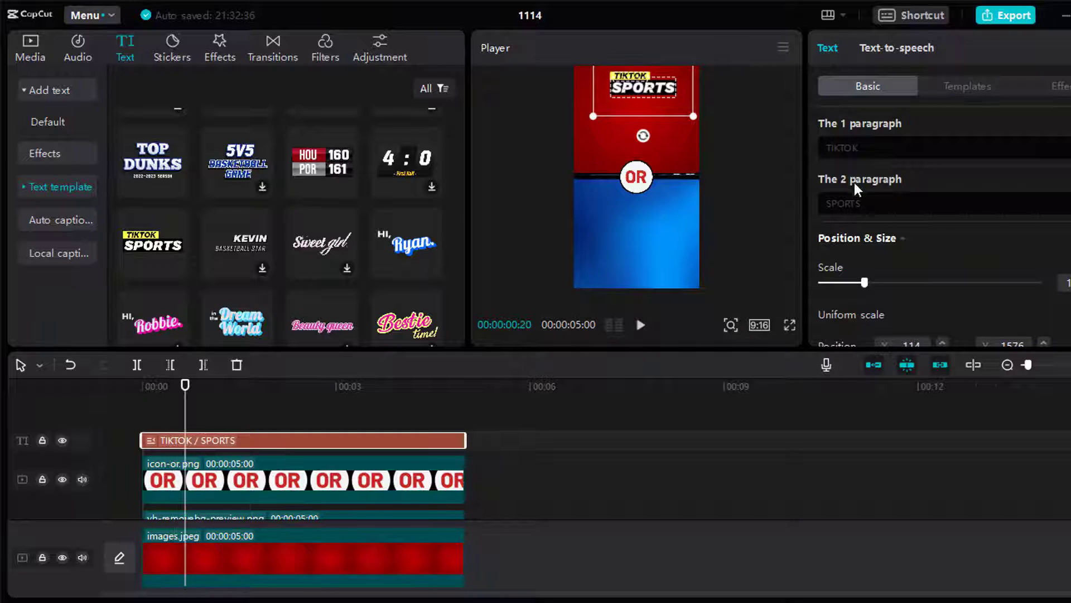
Clear the template's second paragraph and set its first paragraph to "Would You Rather"
drag(862, 203, 815, 212)
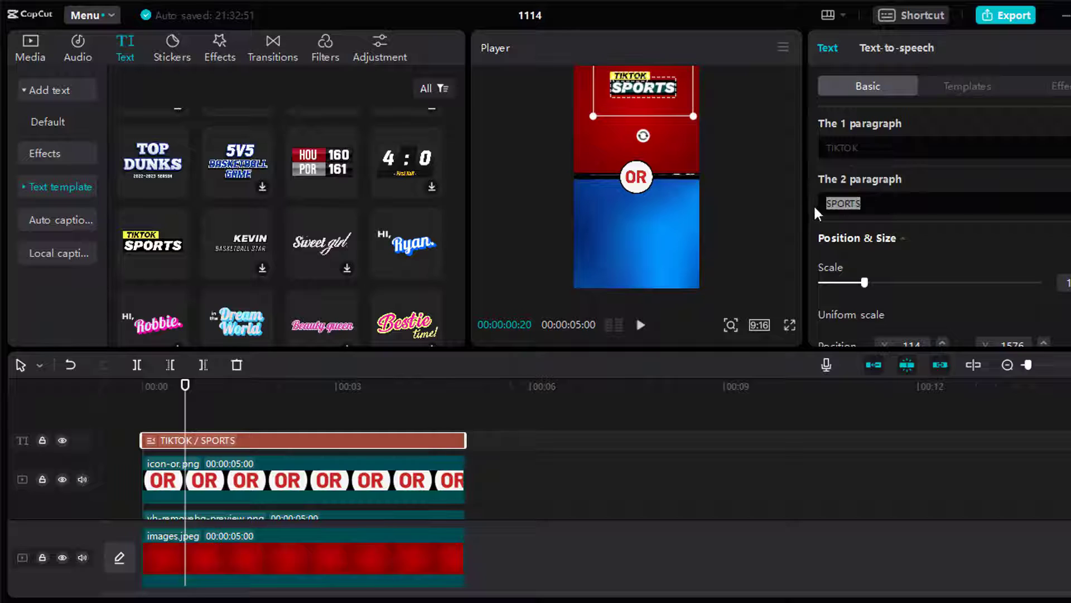
key(BackSpace)
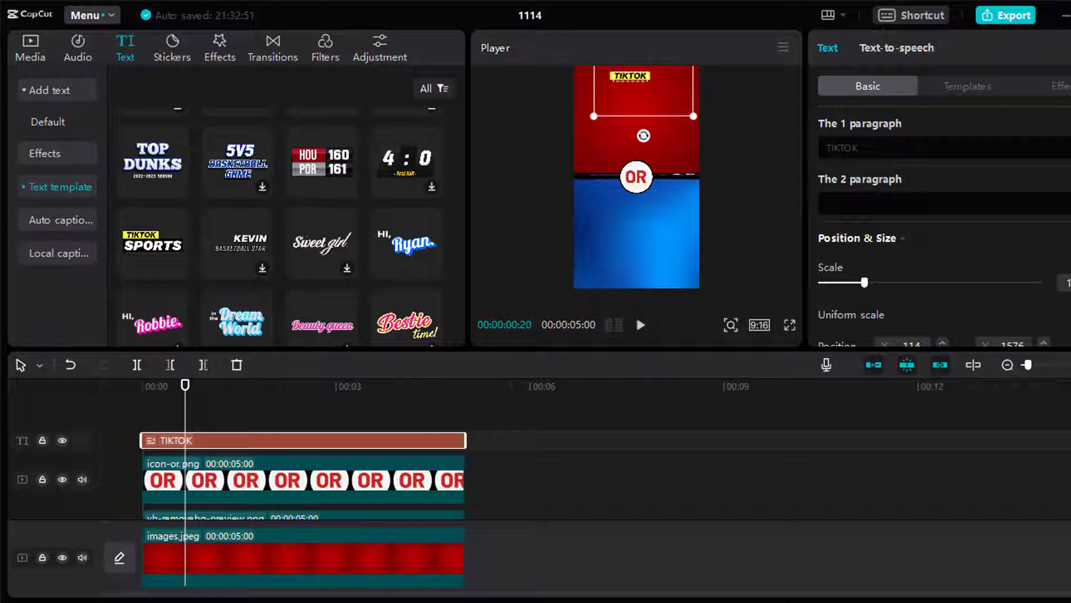
double_click(828, 147)
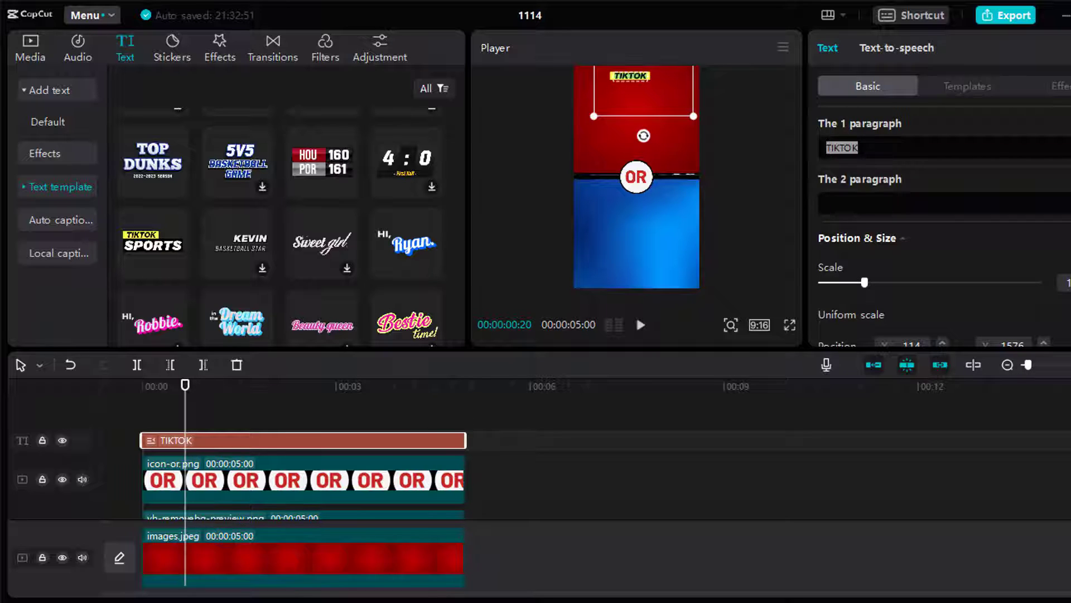
text(Would You Ra)
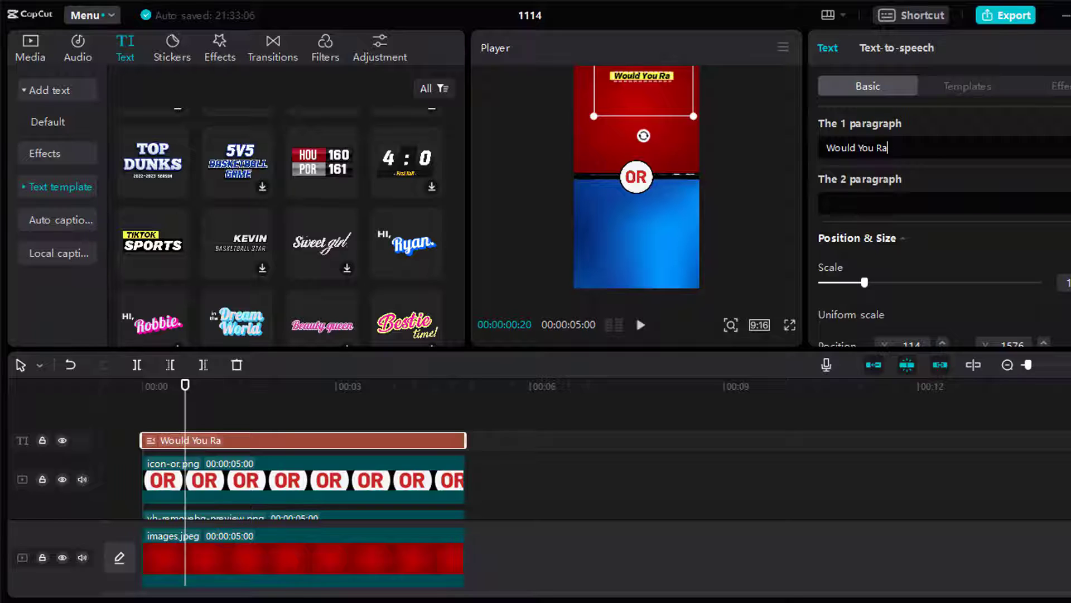
text(ther)
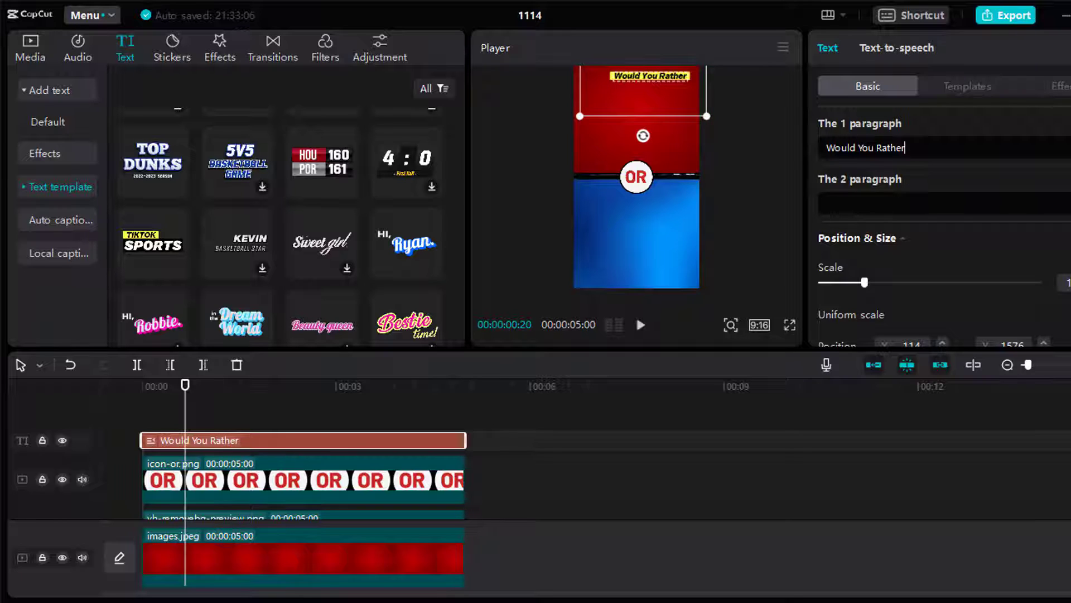
Enlarge the Would You Rather title to nearly the frame width and centre it at the top of the red background
click(866, 284)
drag(866, 285, 888, 297)
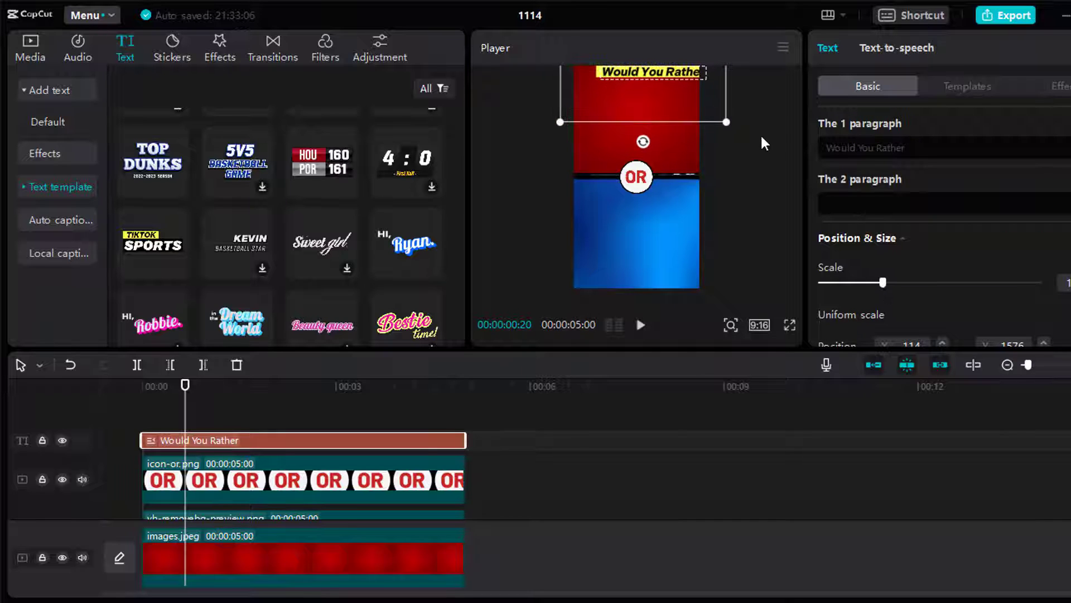
drag(658, 82, 640, 81)
click(569, 530)
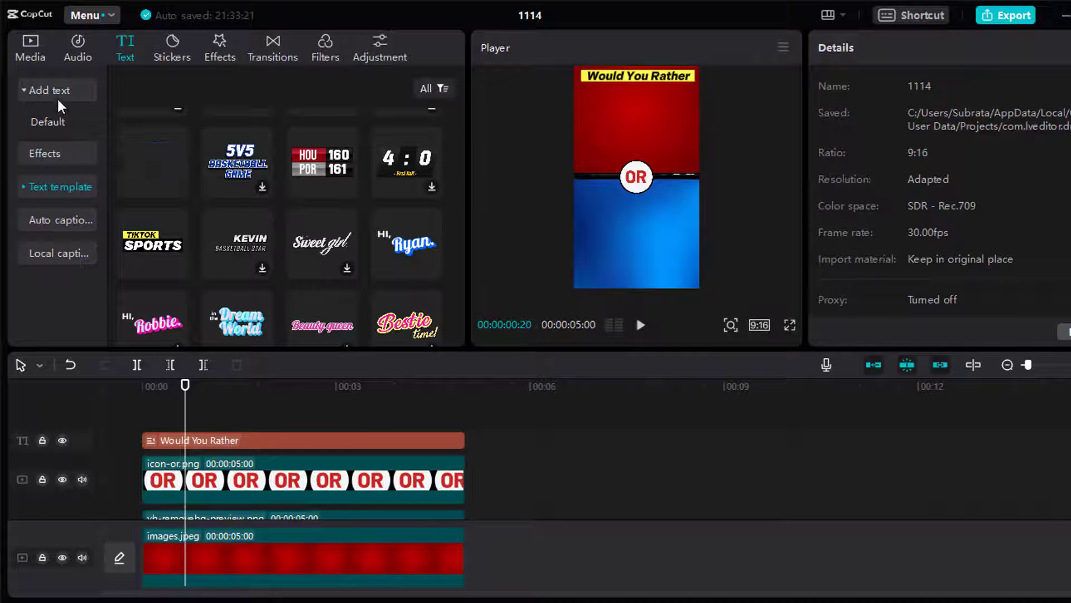
Add the mcdonalds-big-mac picture to the timeline, scale it to 53% and place it below the title at about Y 1060
click(30, 49)
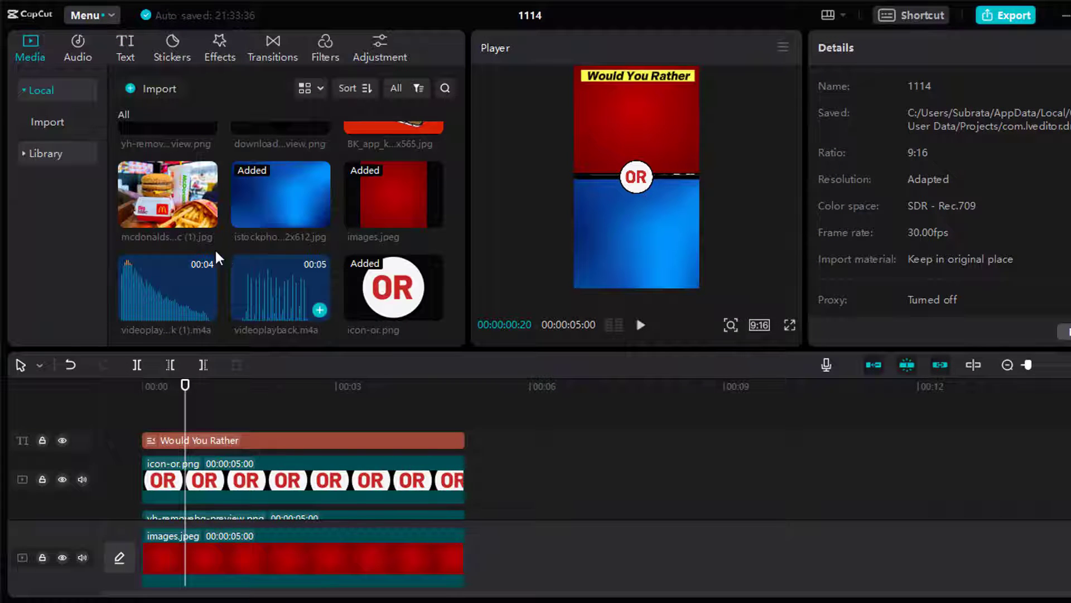
drag(167, 192, 146, 441)
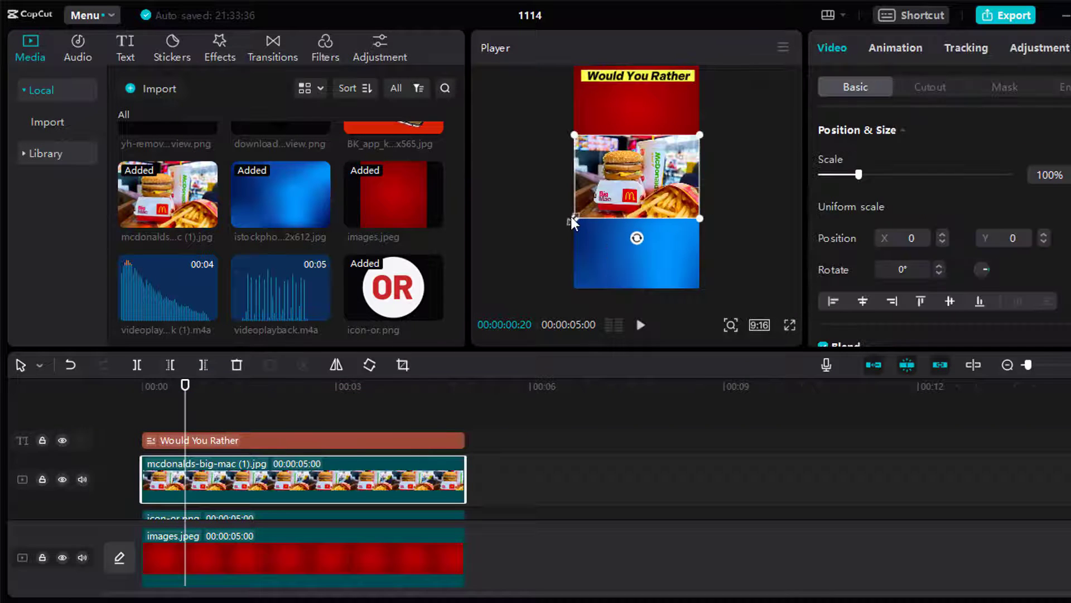
drag(574, 218, 641, 122)
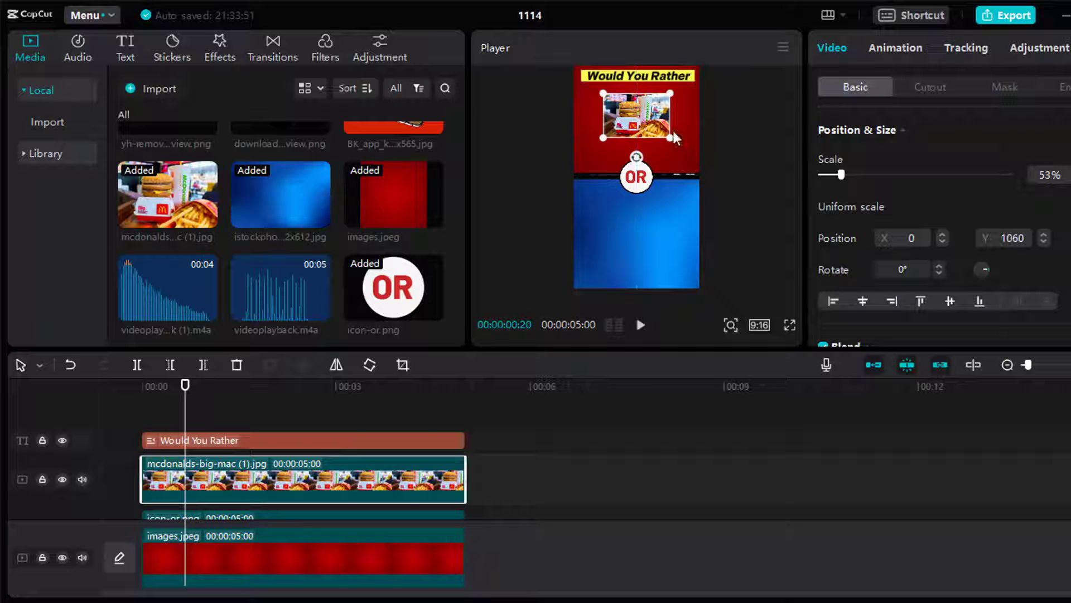
click(737, 144)
Add the Burger King picture at 56% scale in the blue half at about Y -903, and check the example short in VLC media player
scroll(334, 223, up, 2)
drag(393, 163, 144, 419)
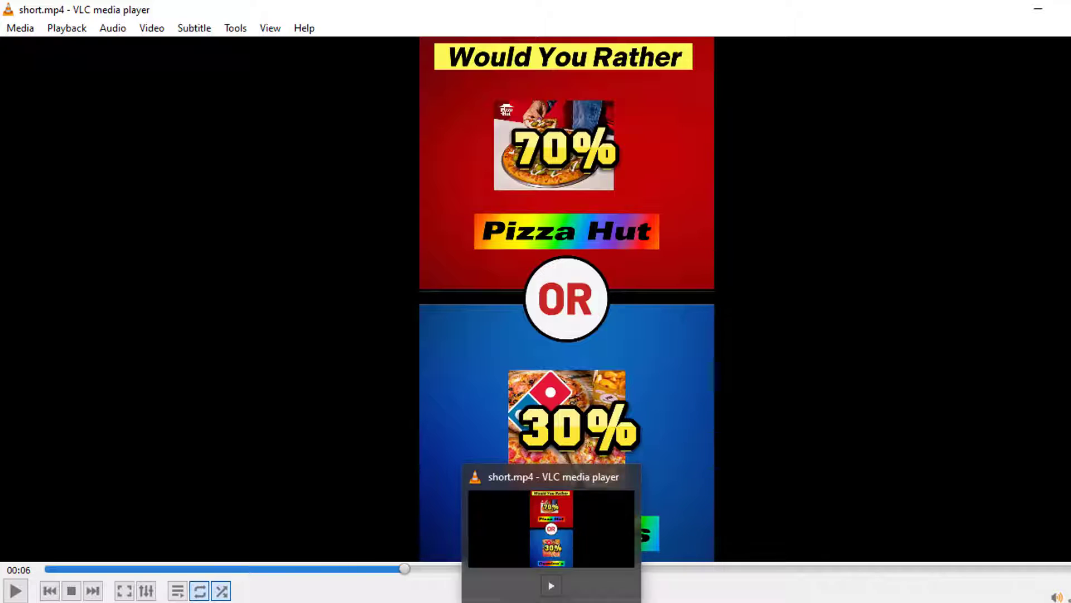
click(551, 601)
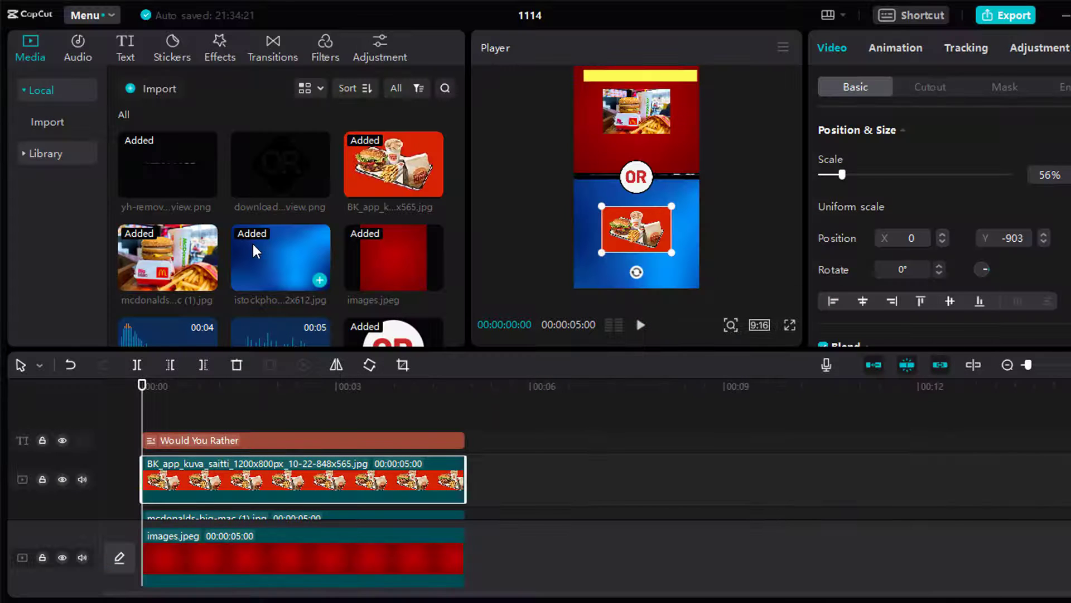
Add the rainbow IN LOVE text template at the start of the timeline, on a track above the Would You Rather title
click(126, 51)
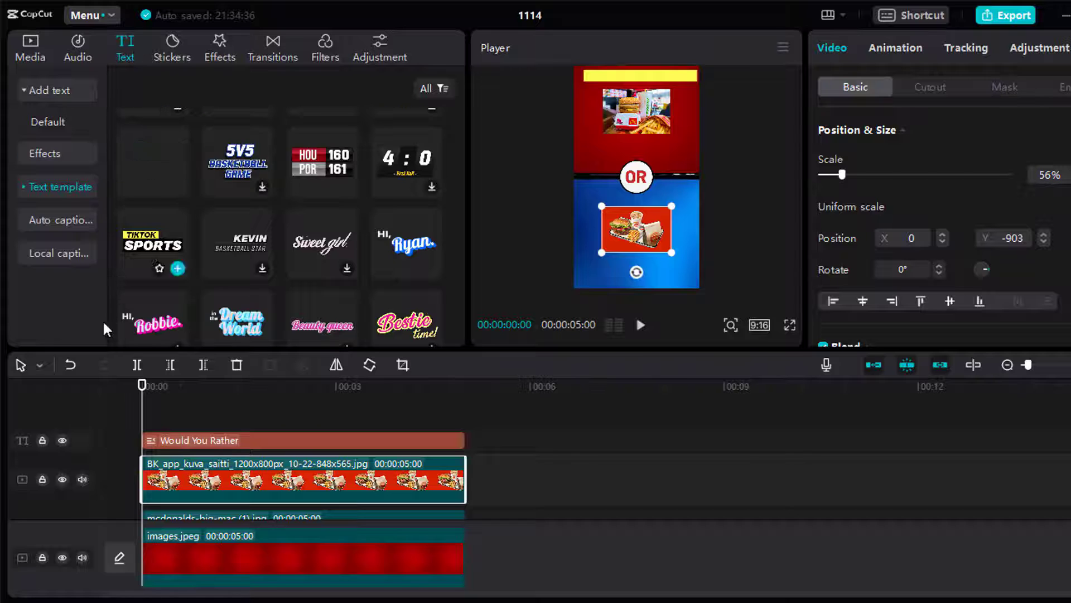
click(60, 185)
mouse_move(147, 273)
drag(148, 273, 146, 433)
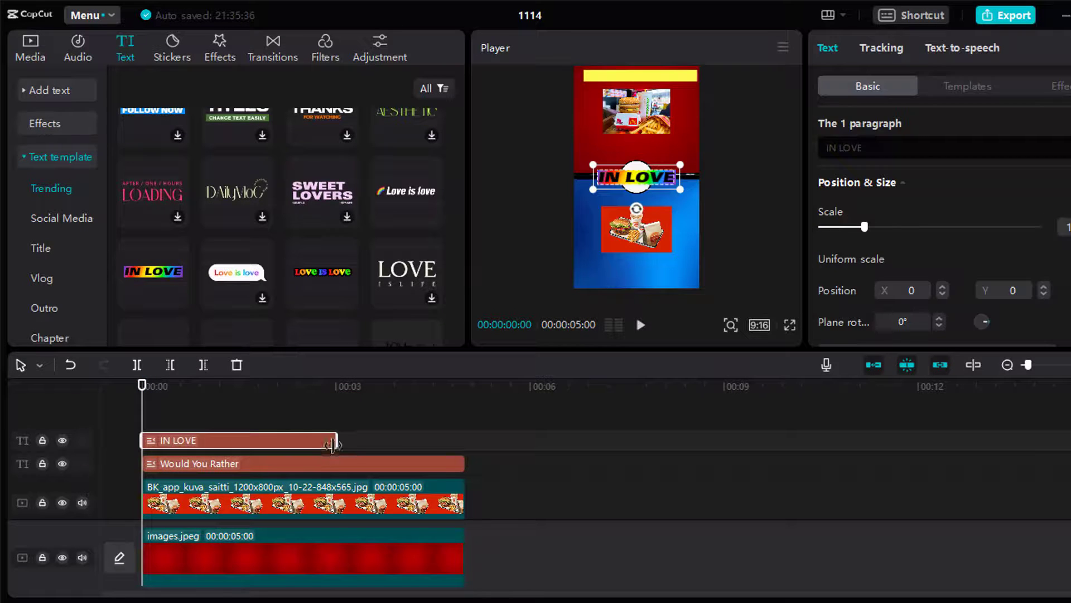
Extend the IN LOVE text to 5 seconds, place it below the McDonald's picture at X 0, Y 487, and change its wording to McDonald's
drag(334, 440, 466, 456)
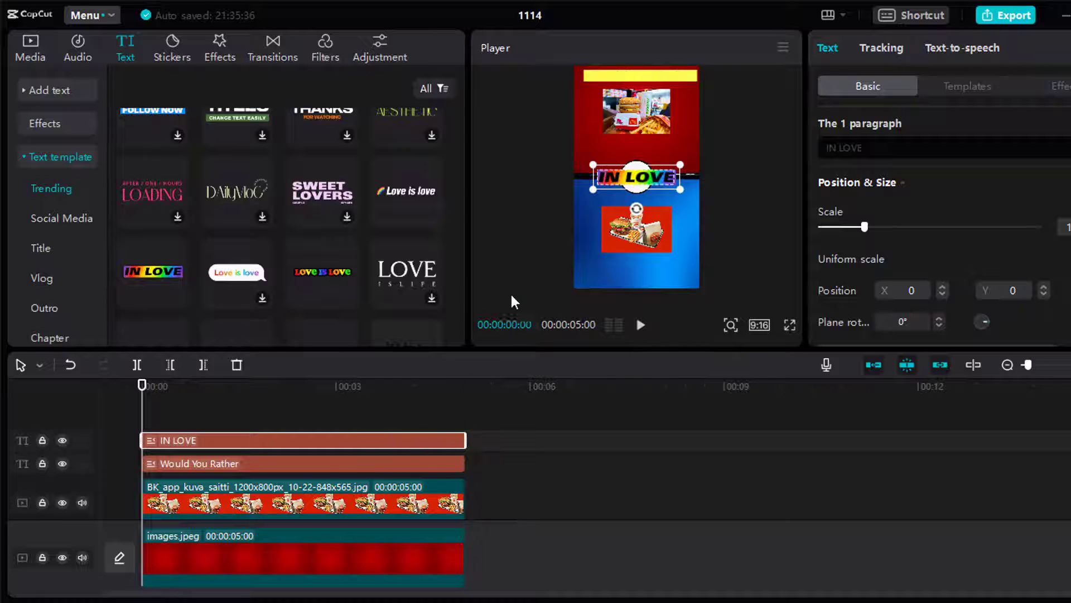
drag(635, 181, 642, 151)
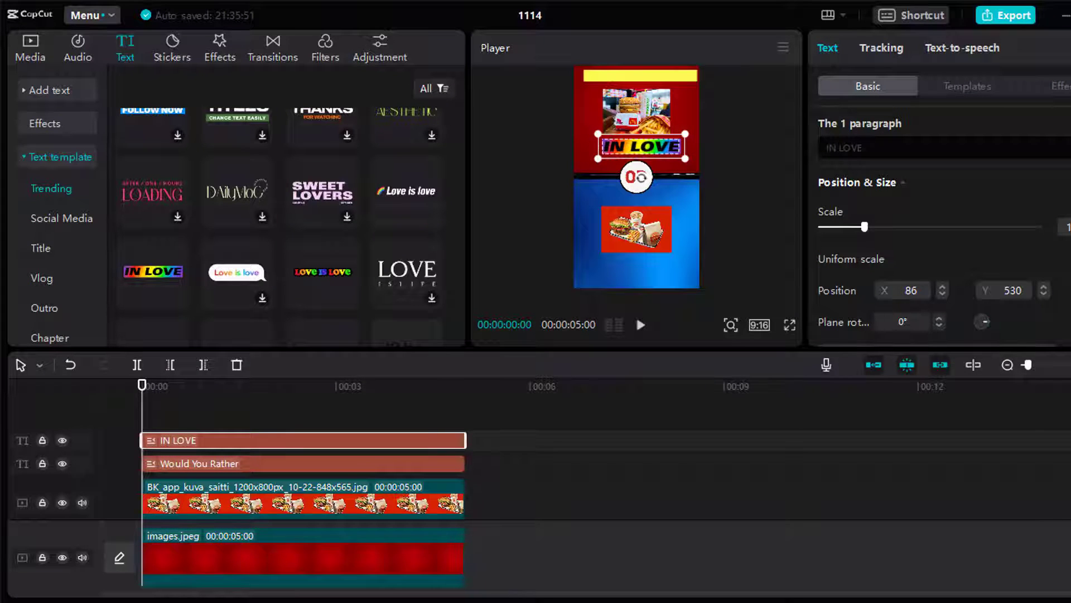
drag(864, 147, 807, 151)
text(McDonald's)
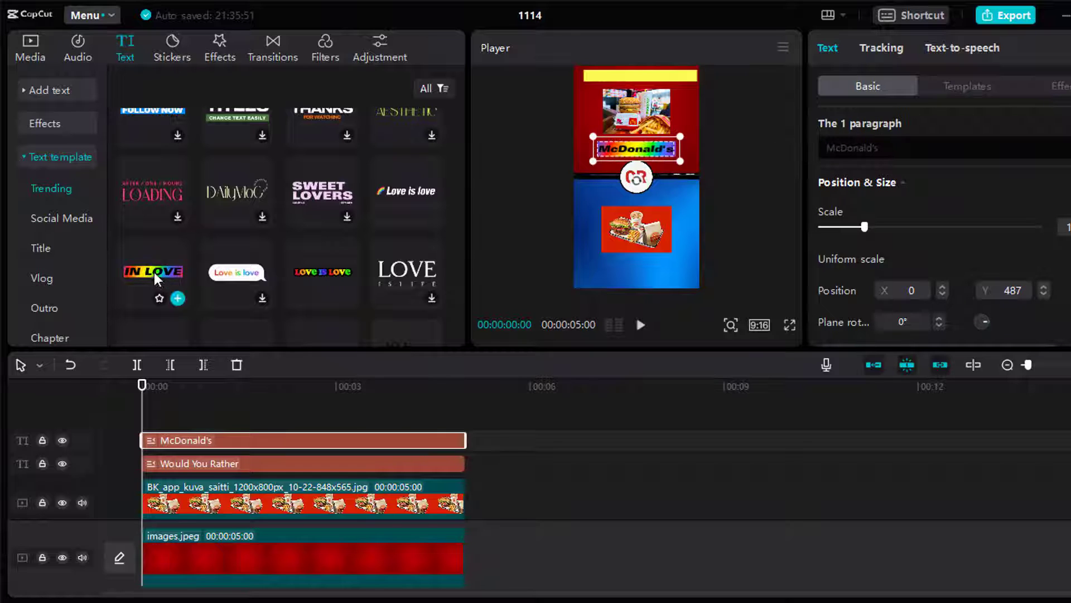
Add a second IN LOVE template for the full 5 seconds, place it below the Burger King picture at Y -1590 and reword it Burger King
drag(153, 272, 149, 434)
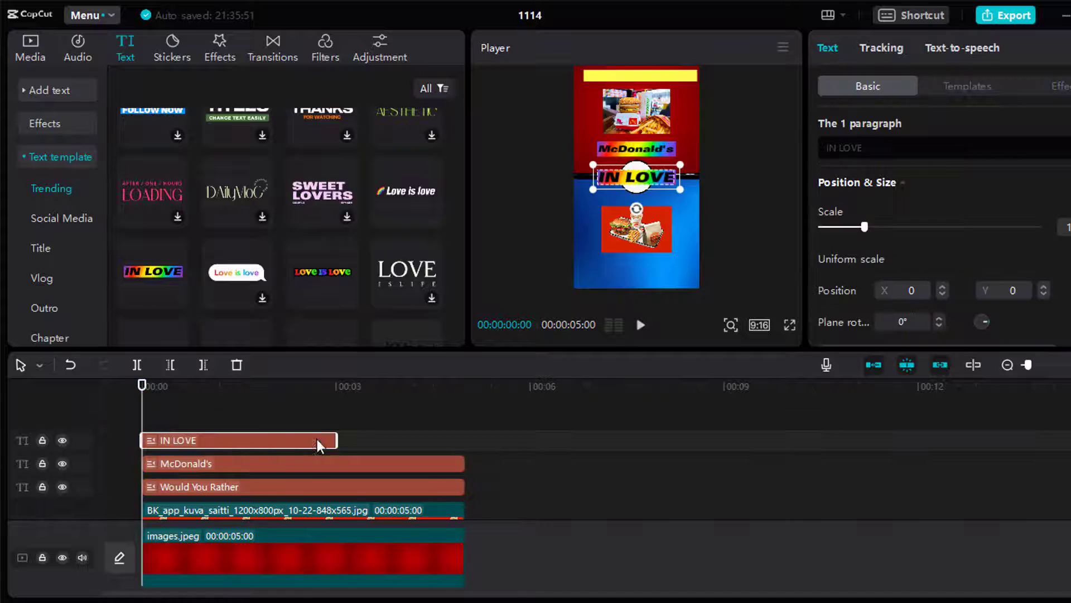
drag(340, 445, 466, 440)
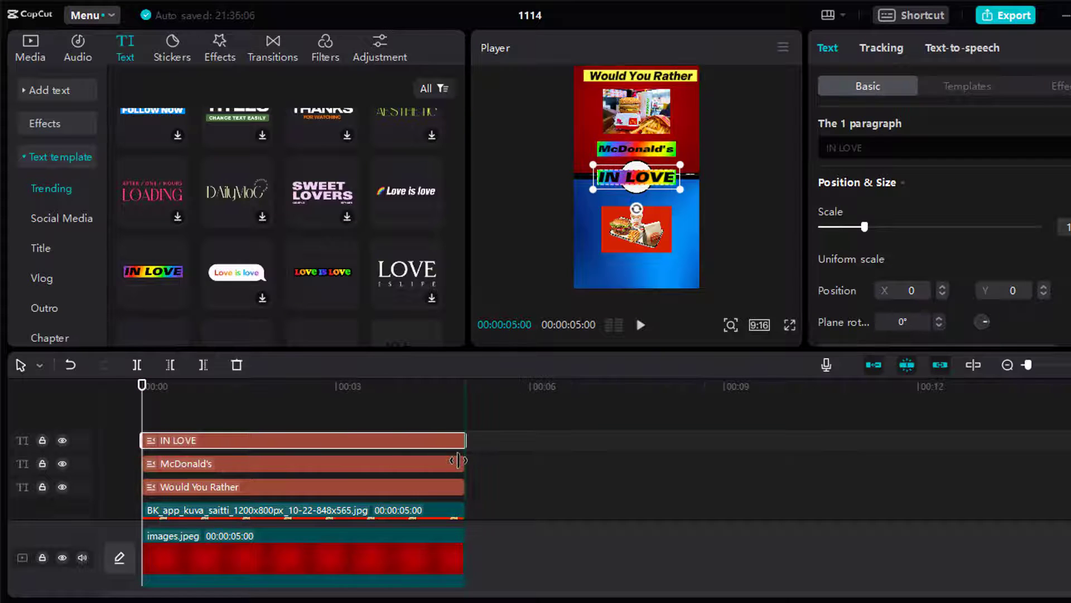
drag(629, 180, 624, 278)
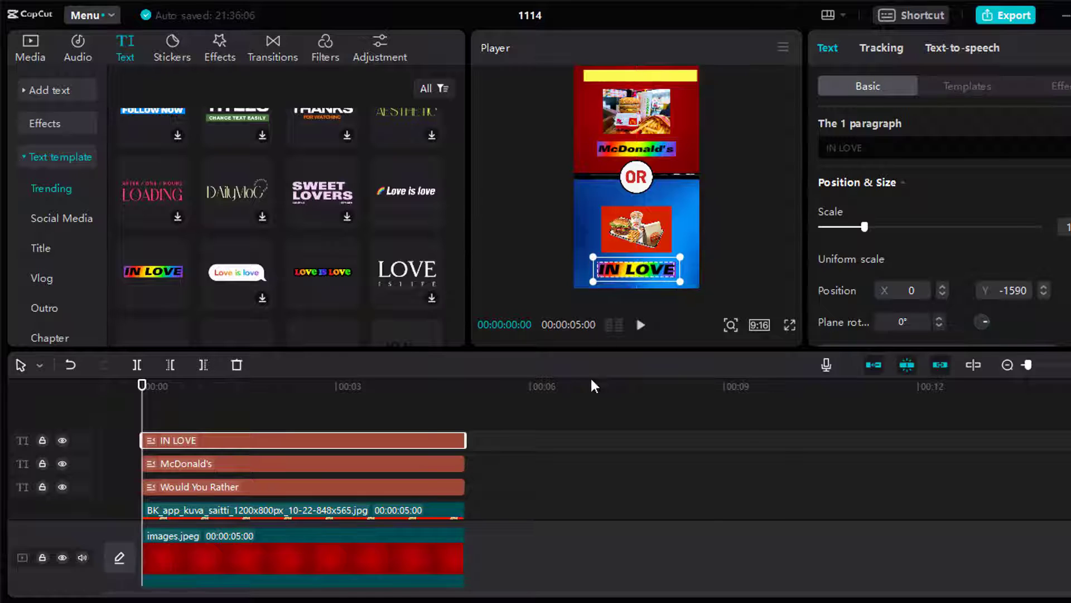
drag(863, 147, 799, 148)
text(Burger King)
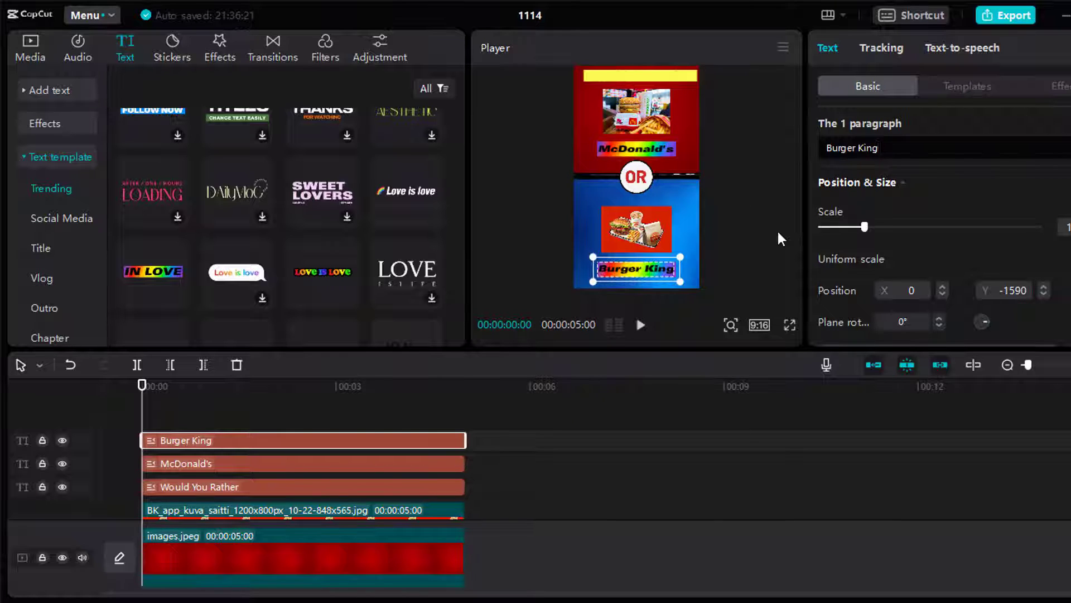
drag(168, 388, 125, 408)
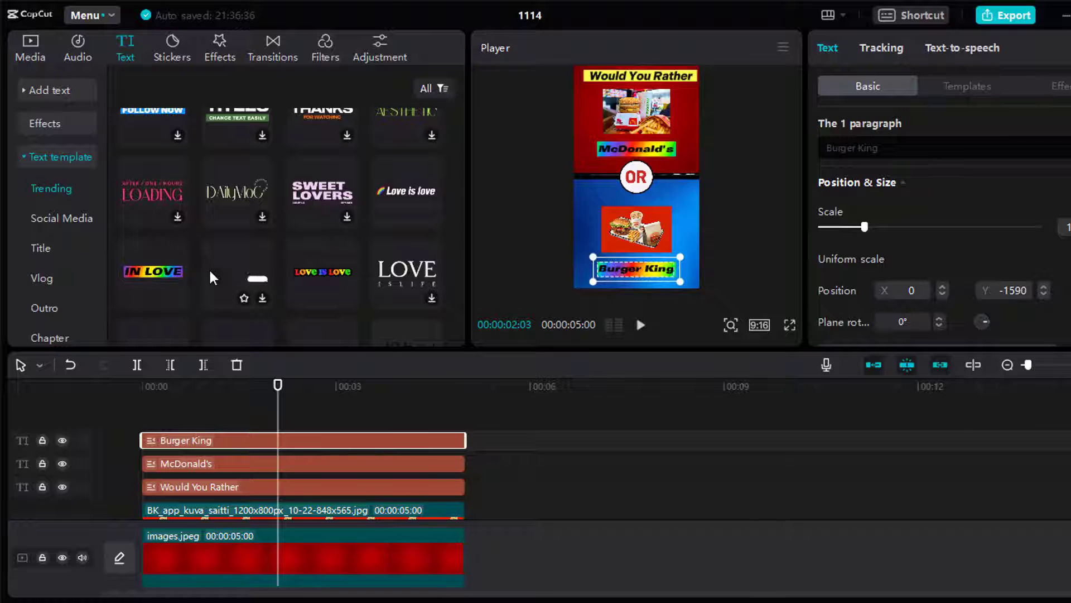
Add the 33 POINTS text template on a track above, extend it to 5 seconds and delete its POINTS wording
scroll(226, 218, up, 5)
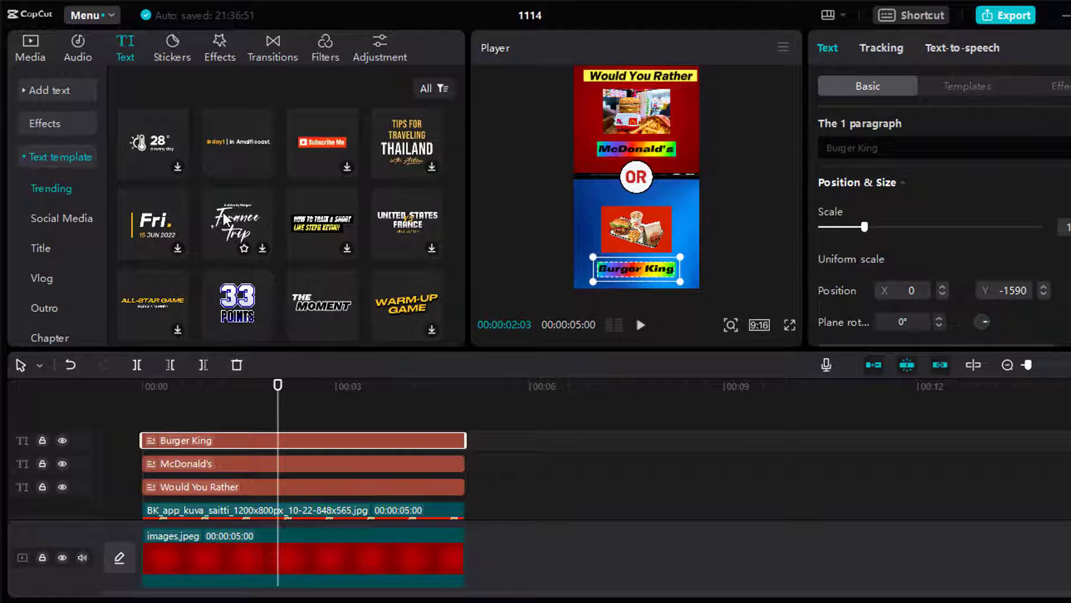
drag(237, 304, 145, 422)
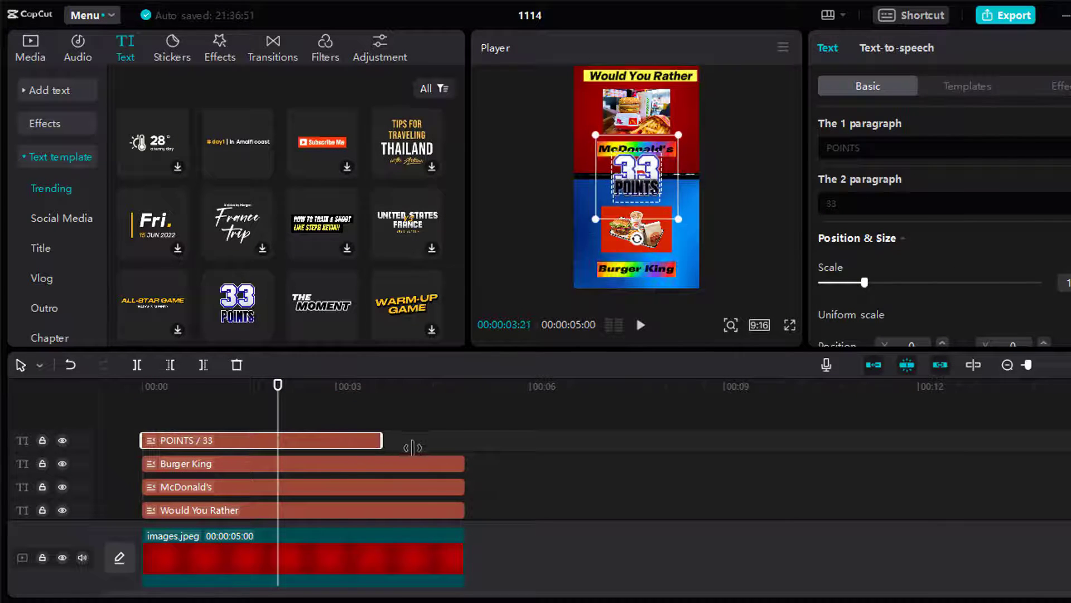
drag(412, 447, 466, 441)
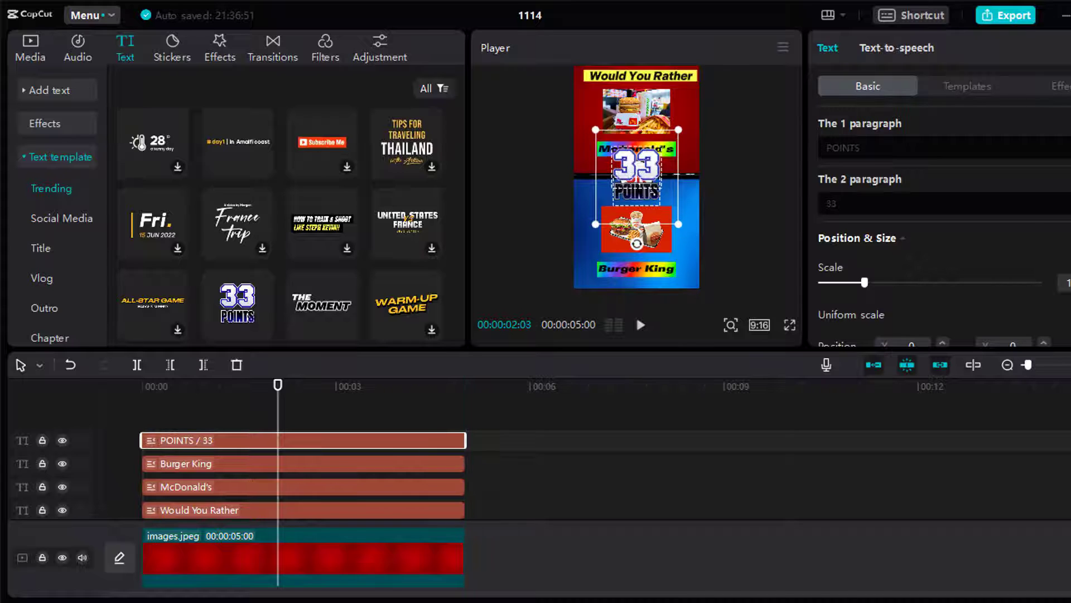
click(843, 148)
key(ctrl+a)
key(BackSpace)
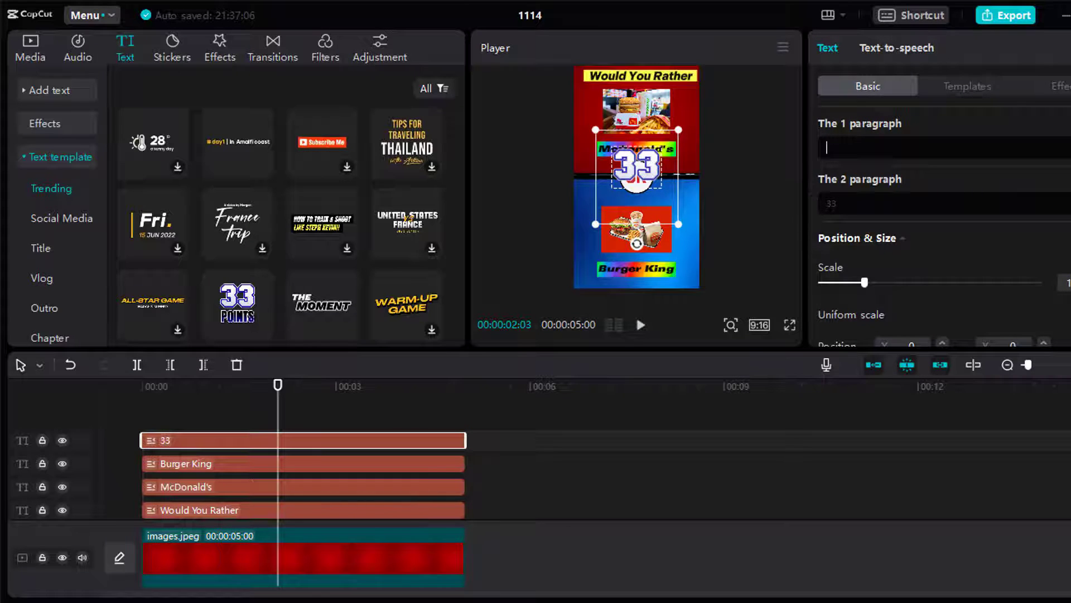
Copy the first percentage for McDonald's or Burger King from the ChatGPT table and replace the template's 33 with 45 in CapCut
click(245, 600)
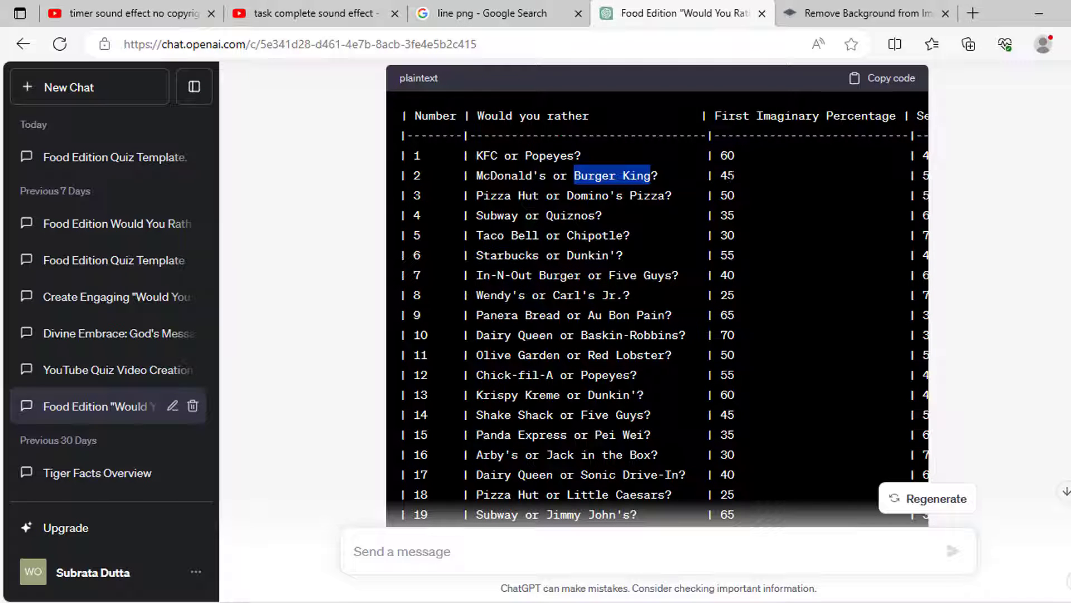
double_click(727, 175)
key(ctrl+c)
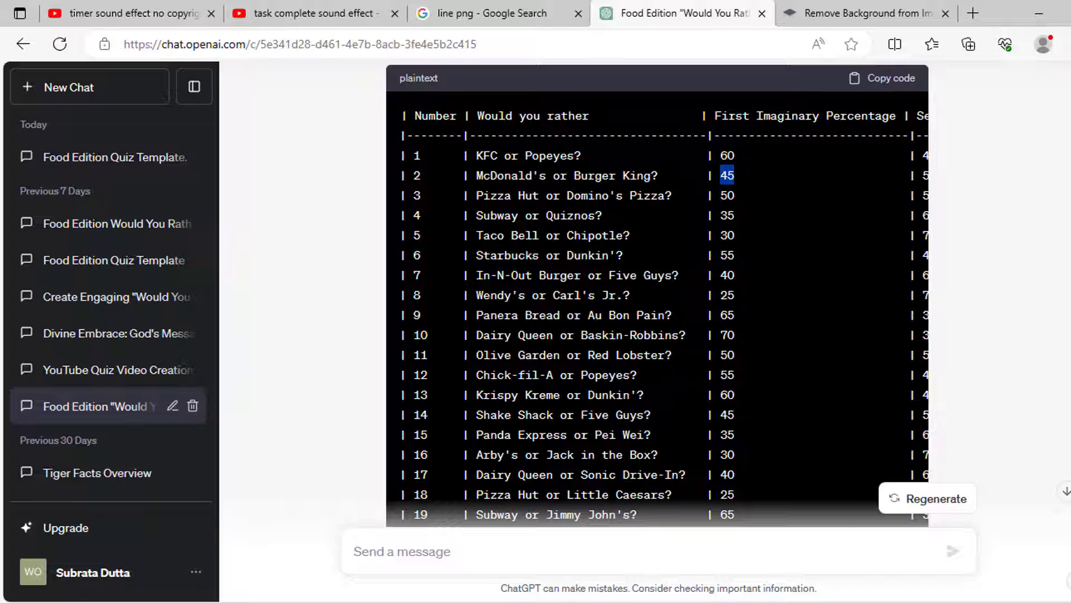
key(alt+Tab)
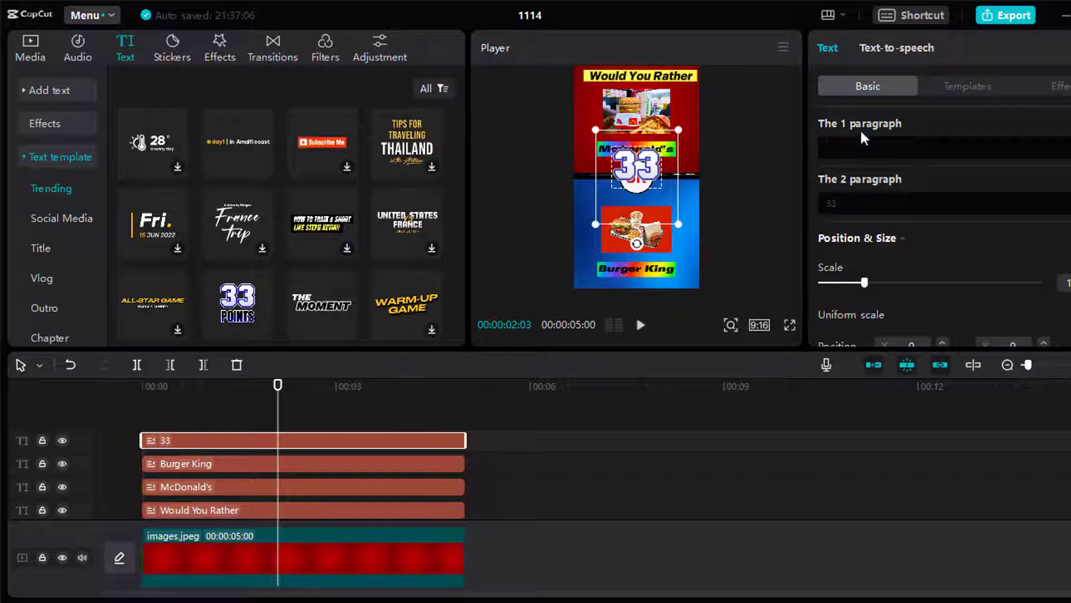
double_click(831, 203)
key(ctrl+v)
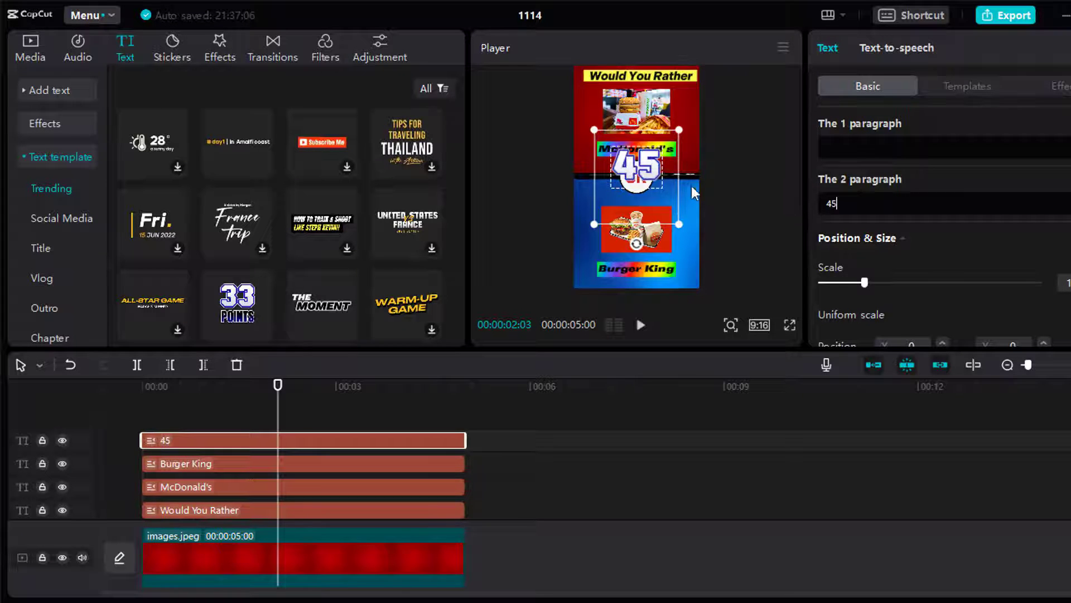
Centre the 45 text over the McDonald's picture at about Y 931 and shrink it slightly
drag(649, 173, 647, 118)
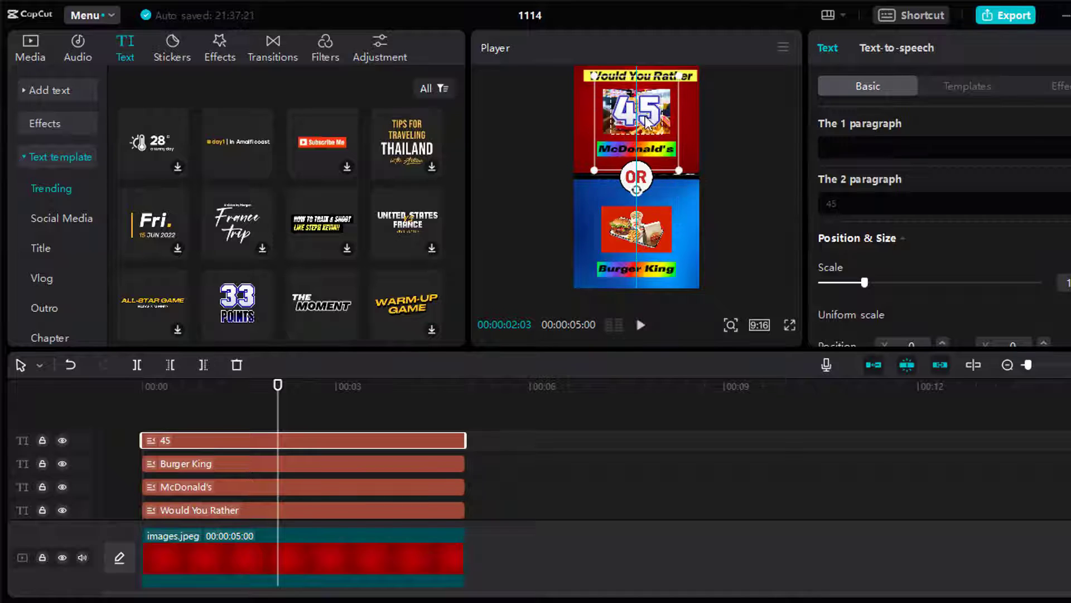
drag(594, 172, 605, 154)
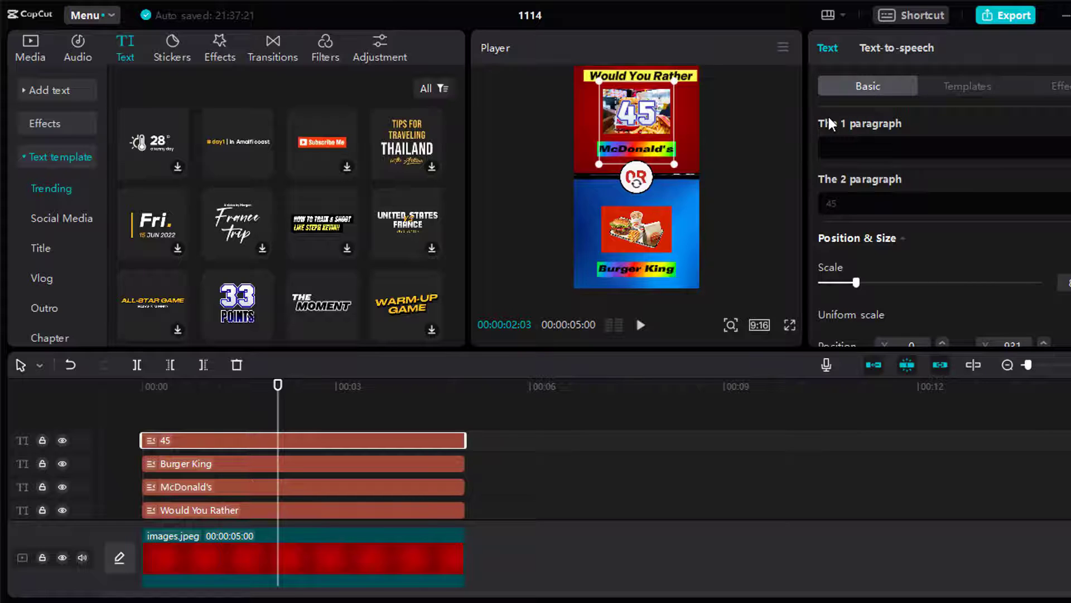
Apply the yellow text effect with a black outline to the 45 and add a percent sign so it reads 45%
click(1060, 87)
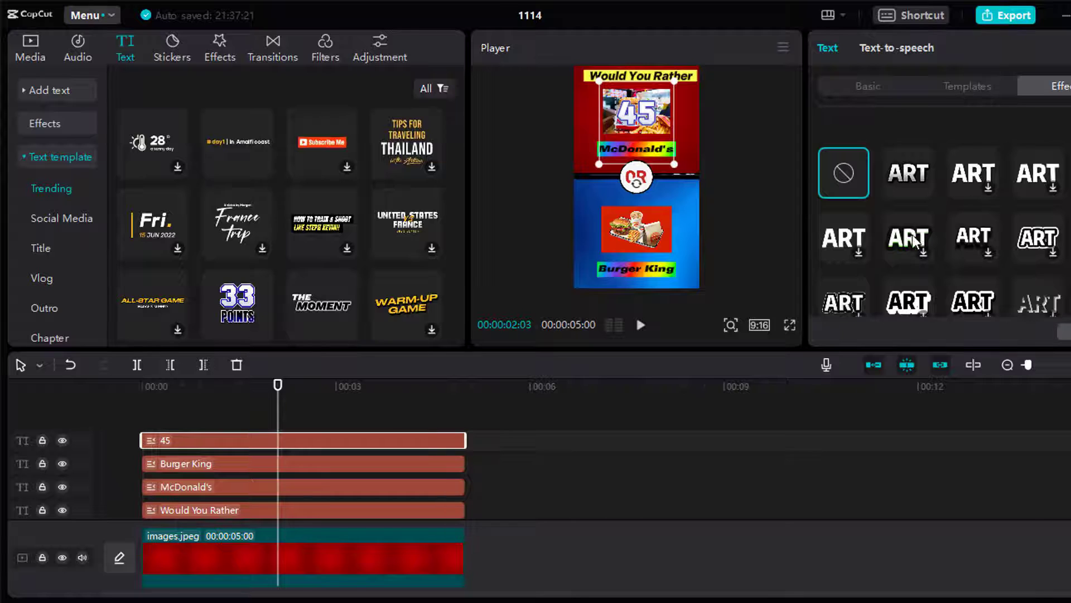
scroll(912, 234, down, 3)
click(1034, 217)
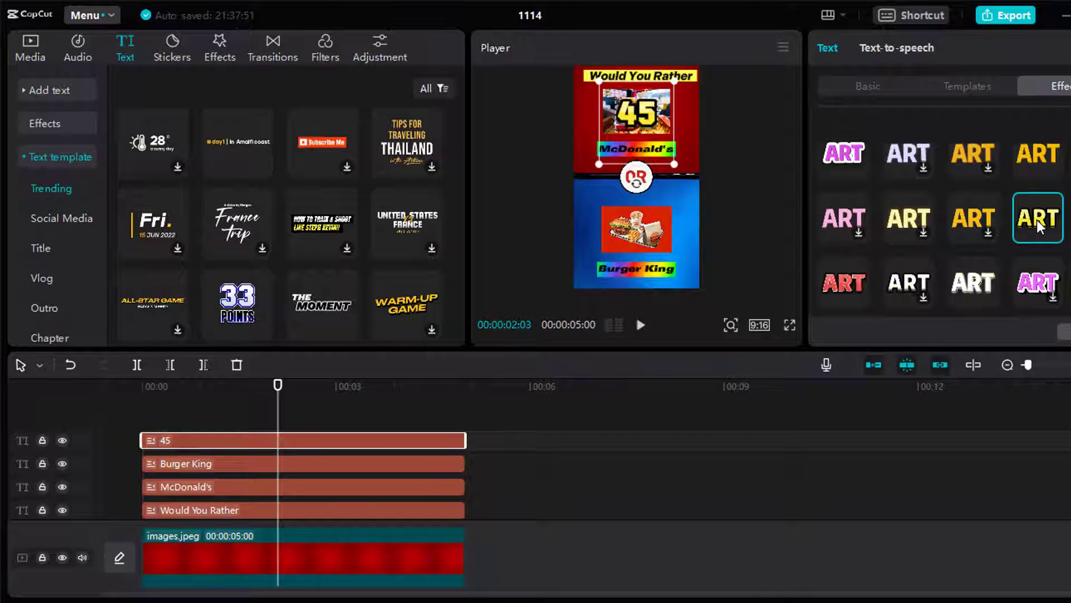
double_click(641, 119)
text(%)
Duplicate the 45% text clip onto a track above, aligned with the start of the timeline
right_click(204, 440)
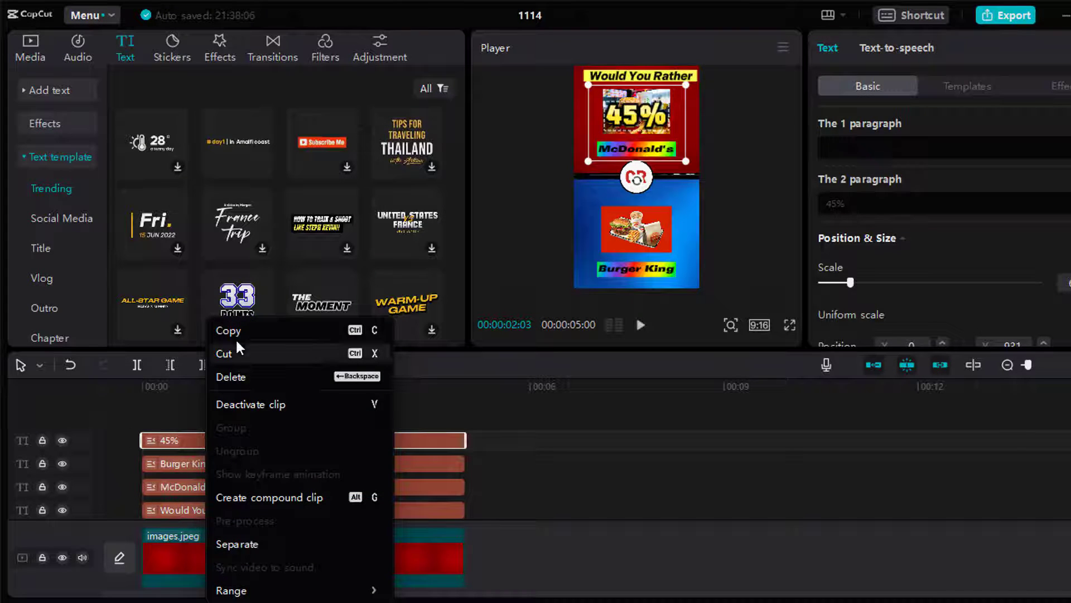
click(234, 333)
click(188, 417)
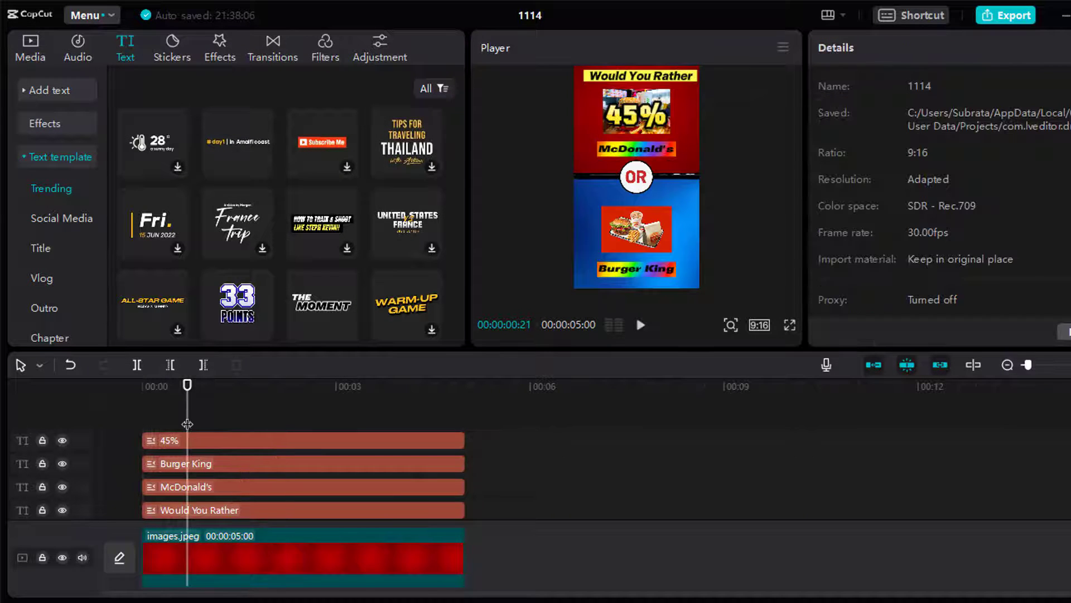
key(ctrl+v)
drag(222, 436, 216, 440)
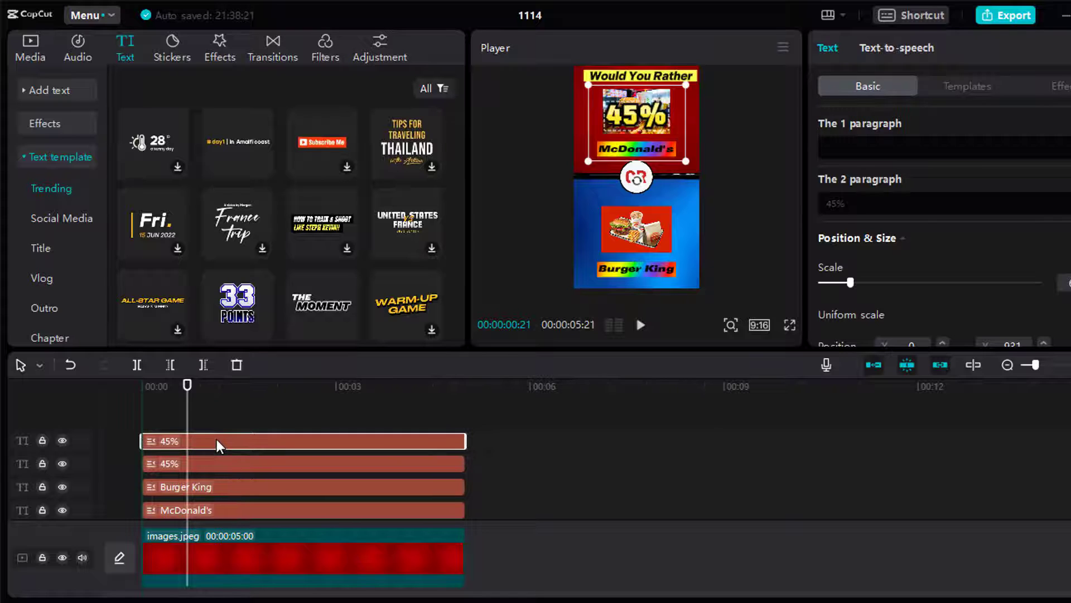
Place the duplicated percentage over the Burger King picture and change its wording to 55%
drag(638, 115, 641, 230)
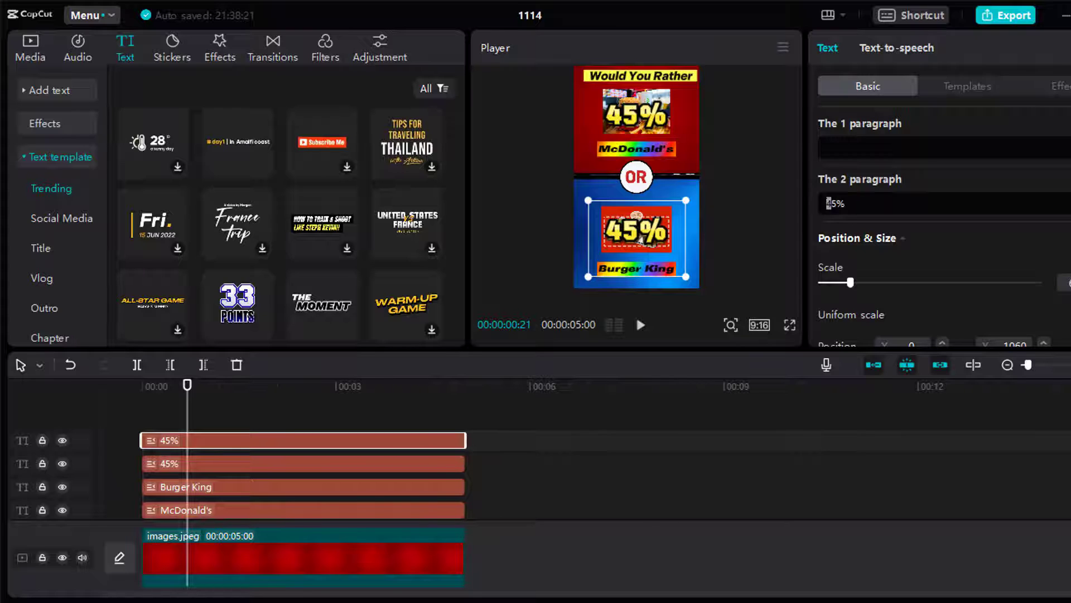
text(5)
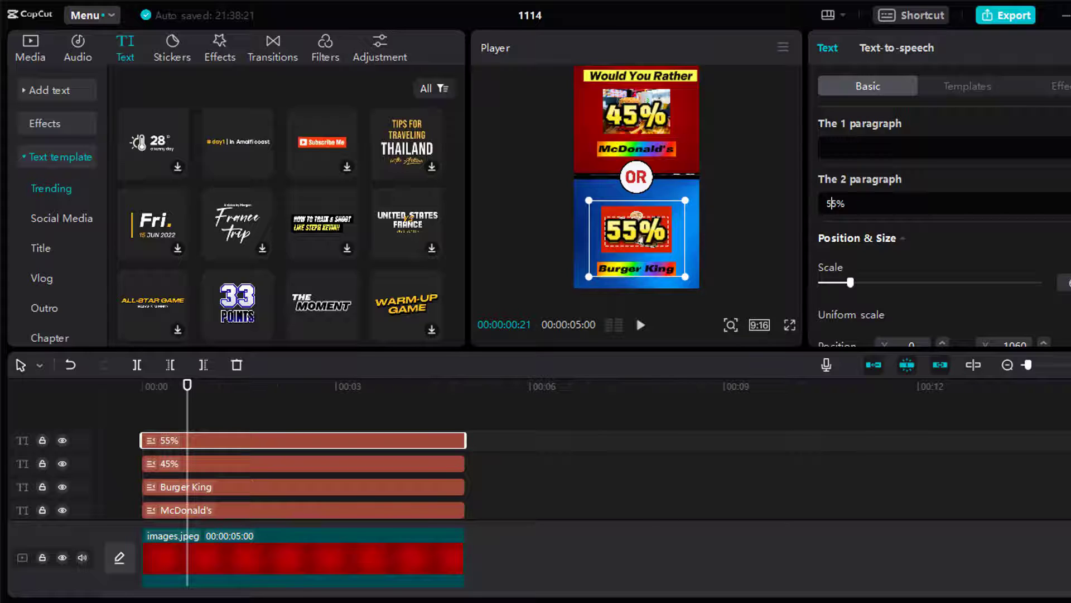
click(755, 238)
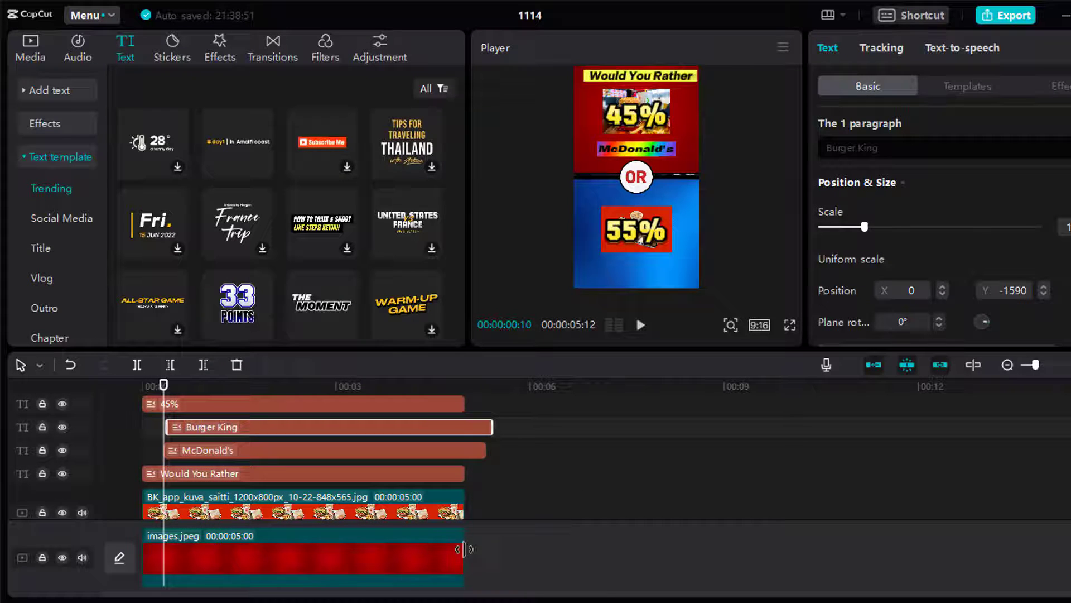
Extend the red background, the Would You Rather title and the OR icon clips to 10 seconds
drag(464, 549, 789, 588)
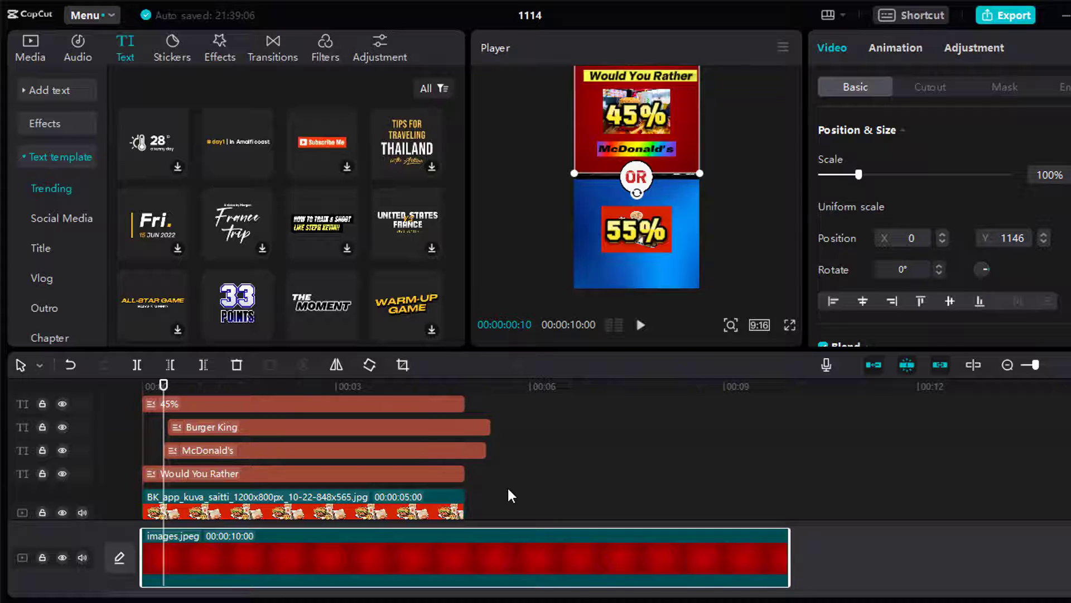
drag(464, 473, 792, 500)
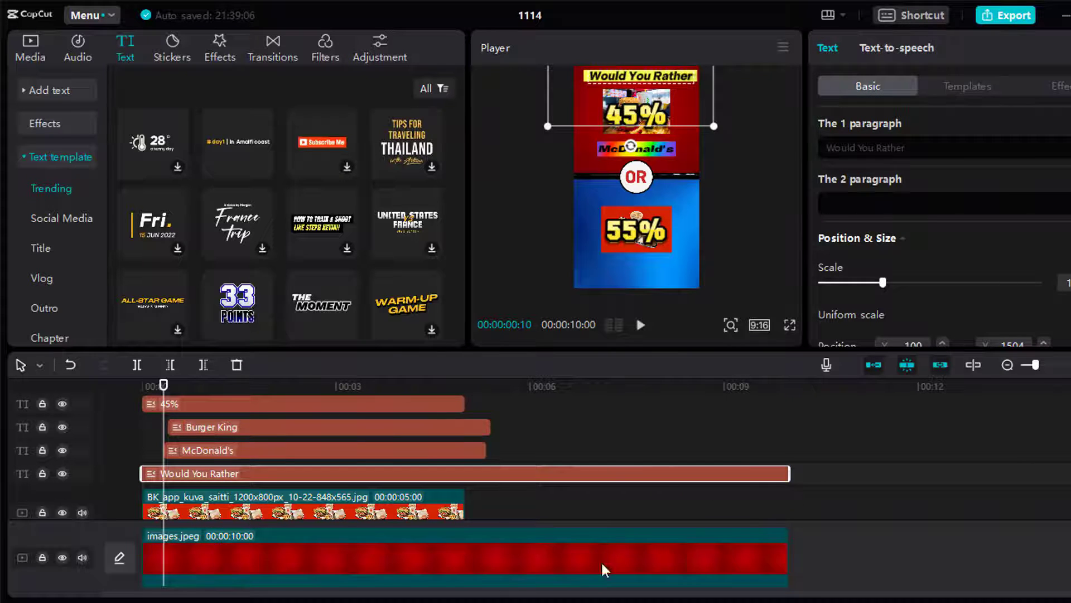
click(631, 182)
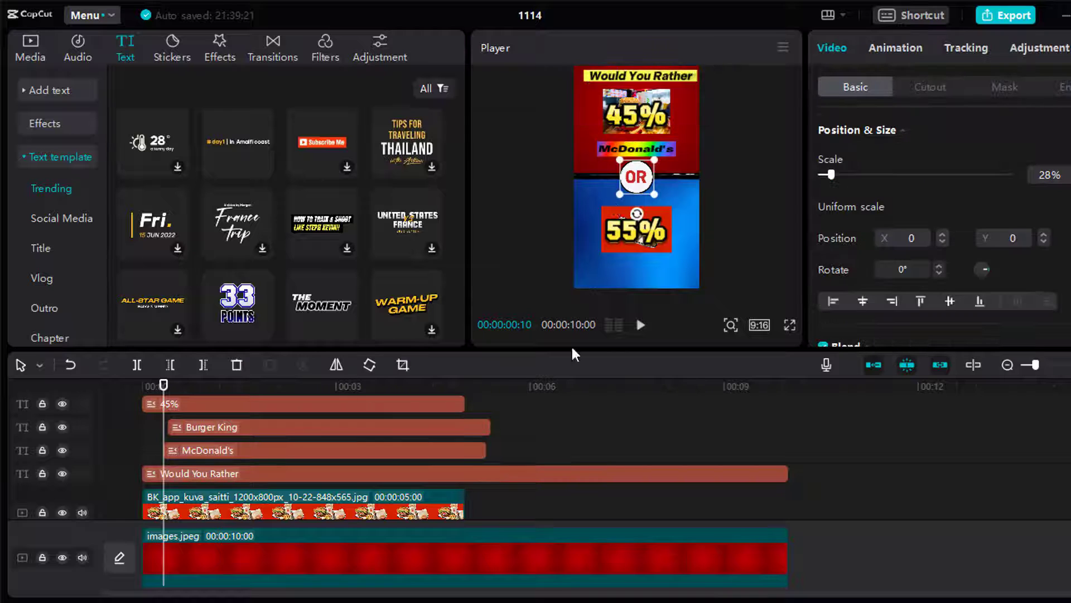
scroll(542, 477, down, 4)
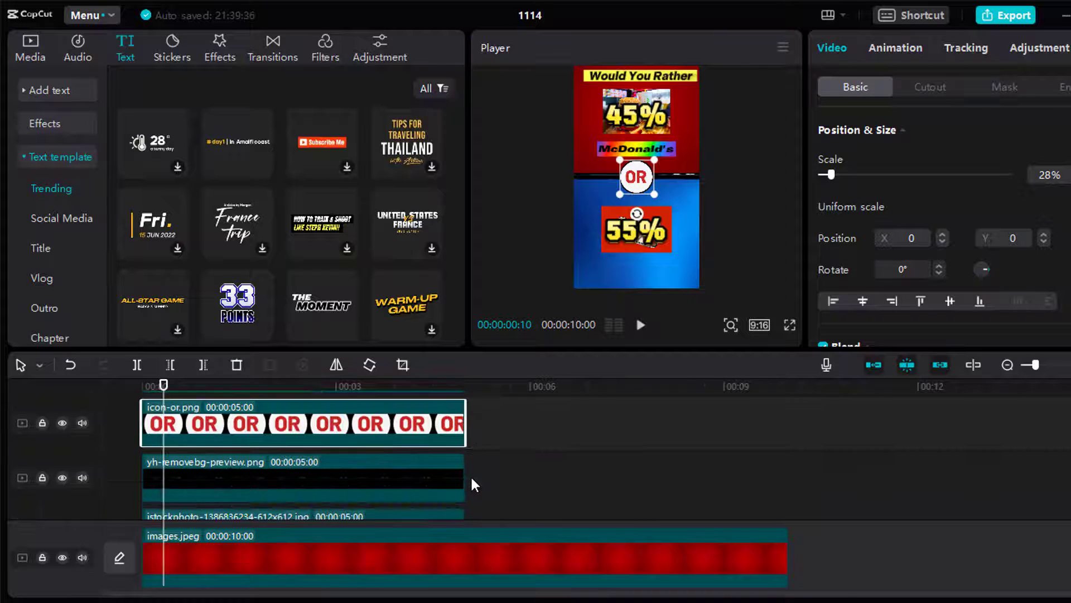
drag(467, 427, 789, 485)
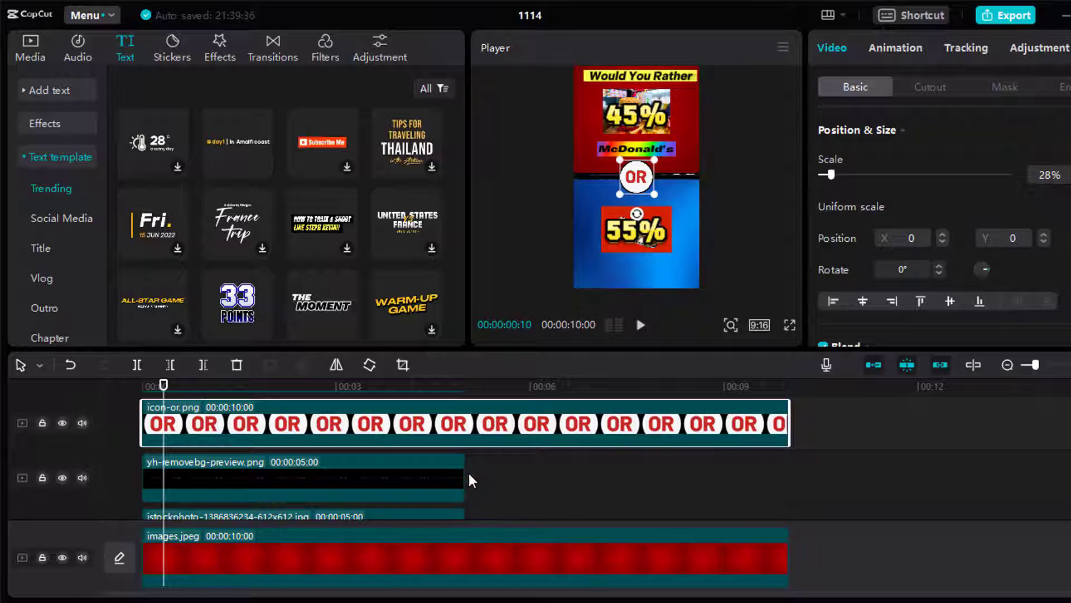
Extend the divider line clip and the blue background clip to 10 seconds, matching the red background
drag(461, 476, 789, 494)
scroll(487, 498, down, 1)
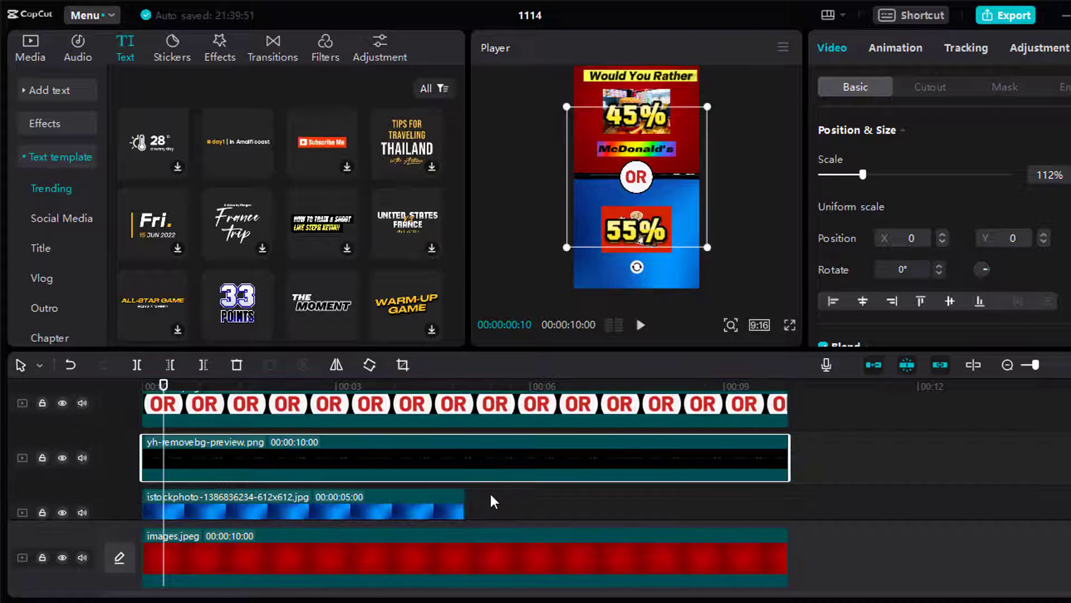
scroll(490, 491, down, 1)
drag(463, 494, 787, 524)
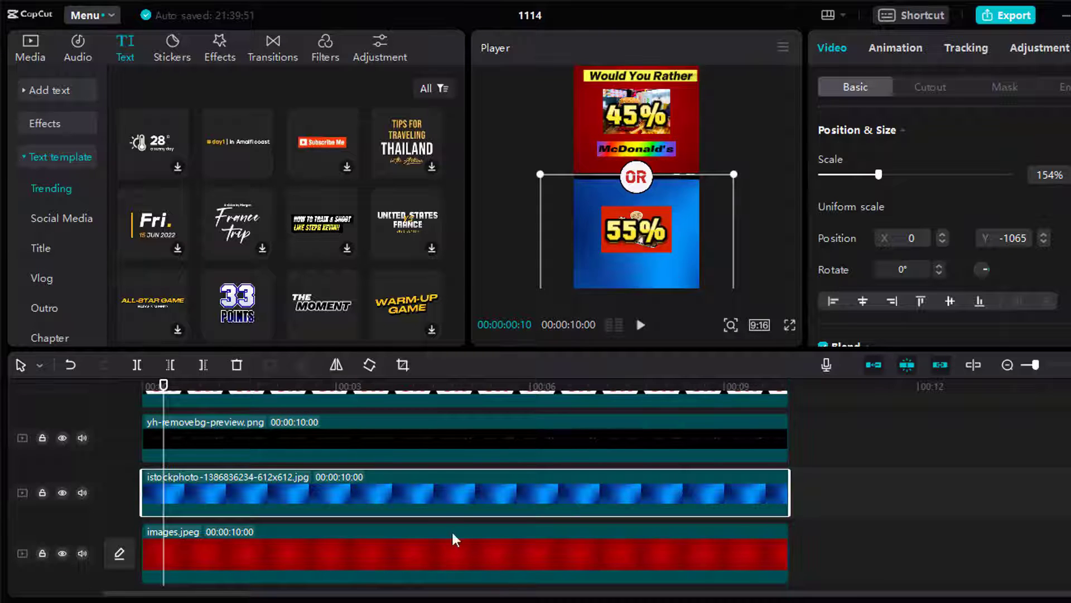
scroll(468, 497, up, 3)
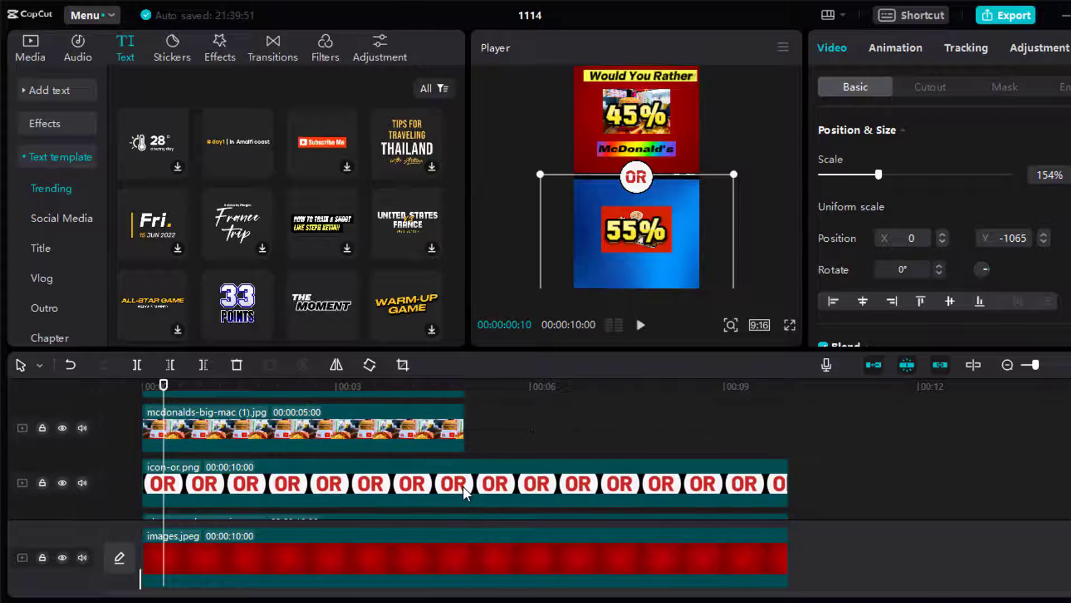
scroll(463, 495, up, 1)
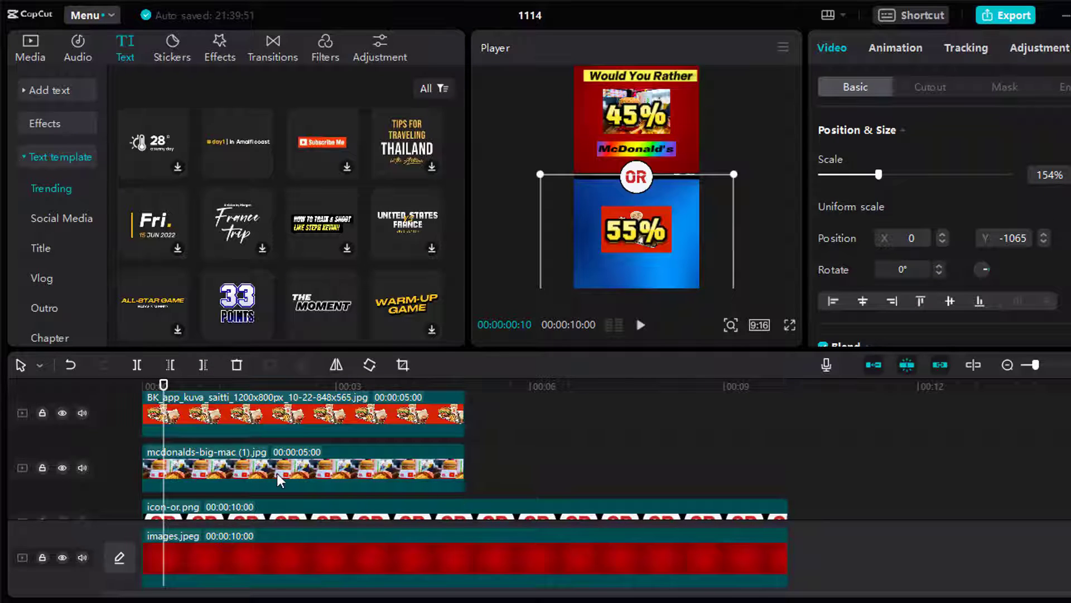
Shift the Big Mac and Burger King picture clips to start about 12 frames in, and extend both to end at 10 seconds
drag(276, 467, 302, 471)
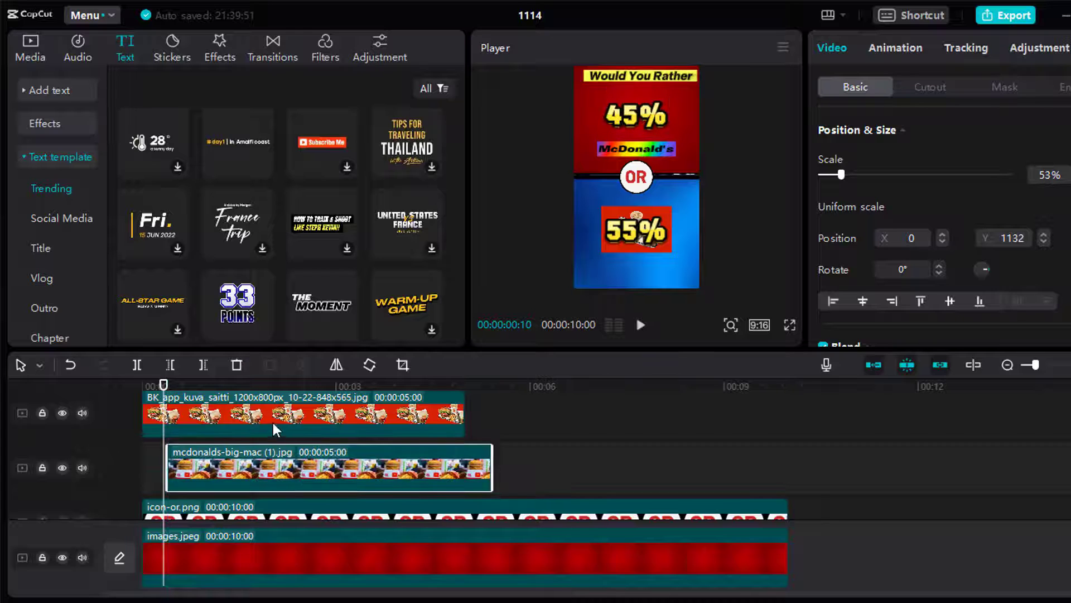
drag(271, 415, 299, 420)
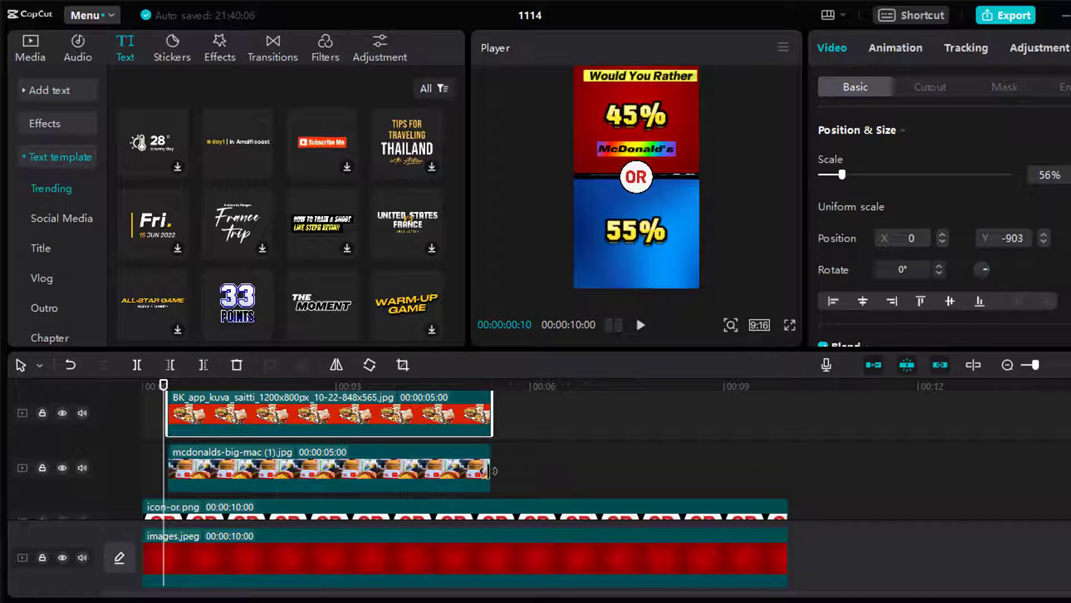
drag(488, 470, 789, 471)
drag(489, 415, 783, 446)
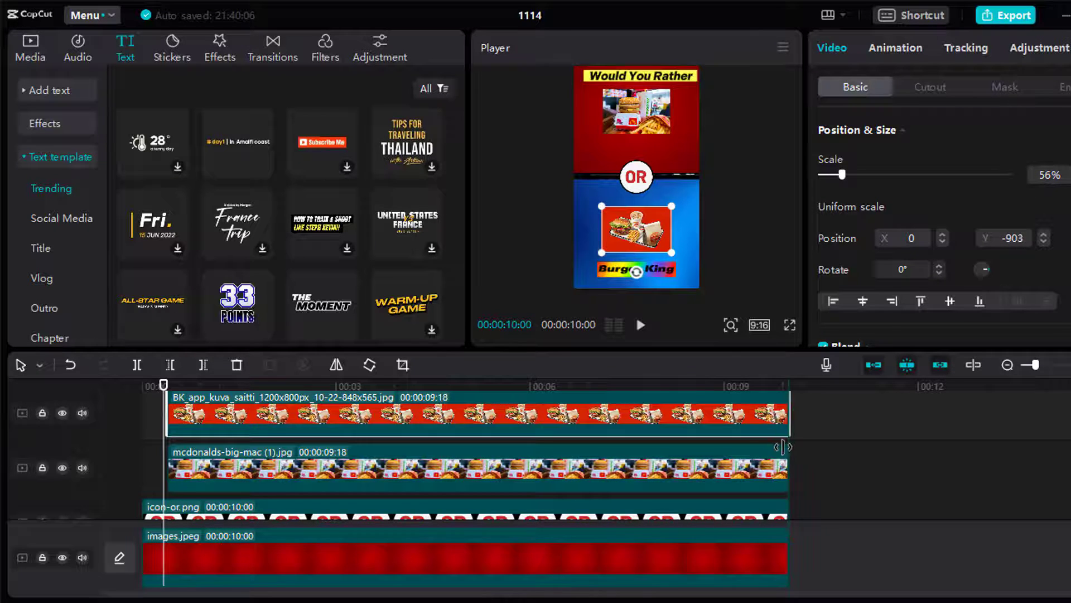
Apply the Shake 1 entrance animation to the Big Mac picture and Rock Horizontally to the Burger King picture, lasting 1.0 s, and preview them
click(238, 477)
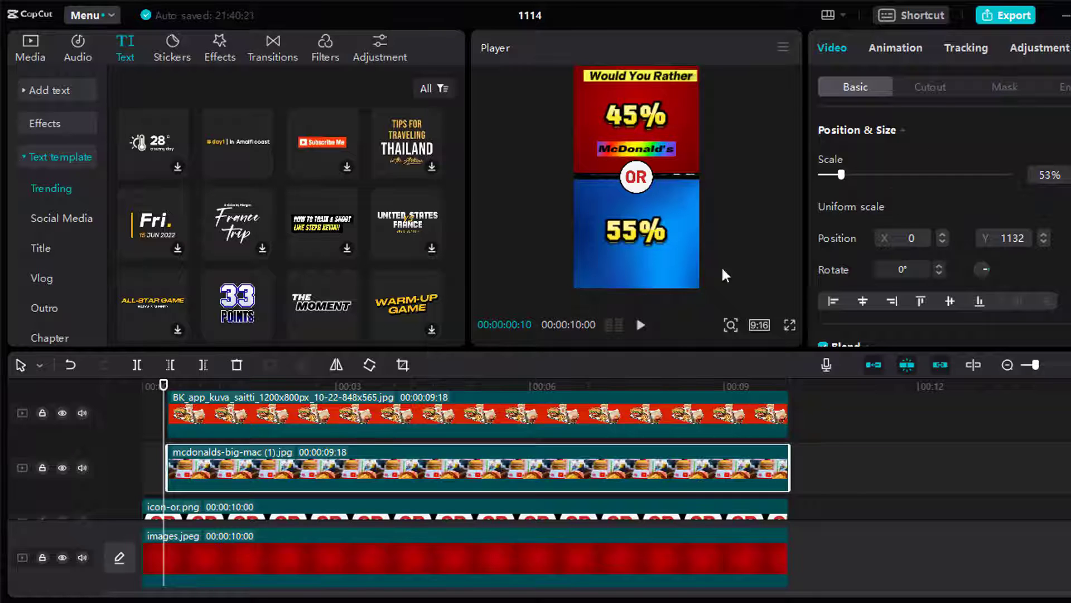
click(913, 49)
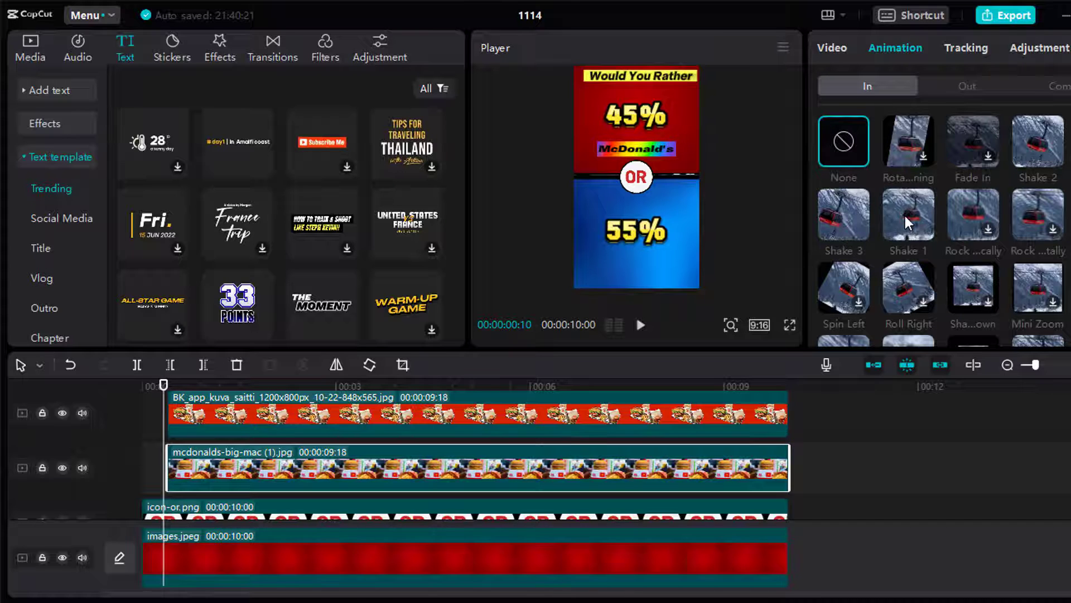
click(1055, 232)
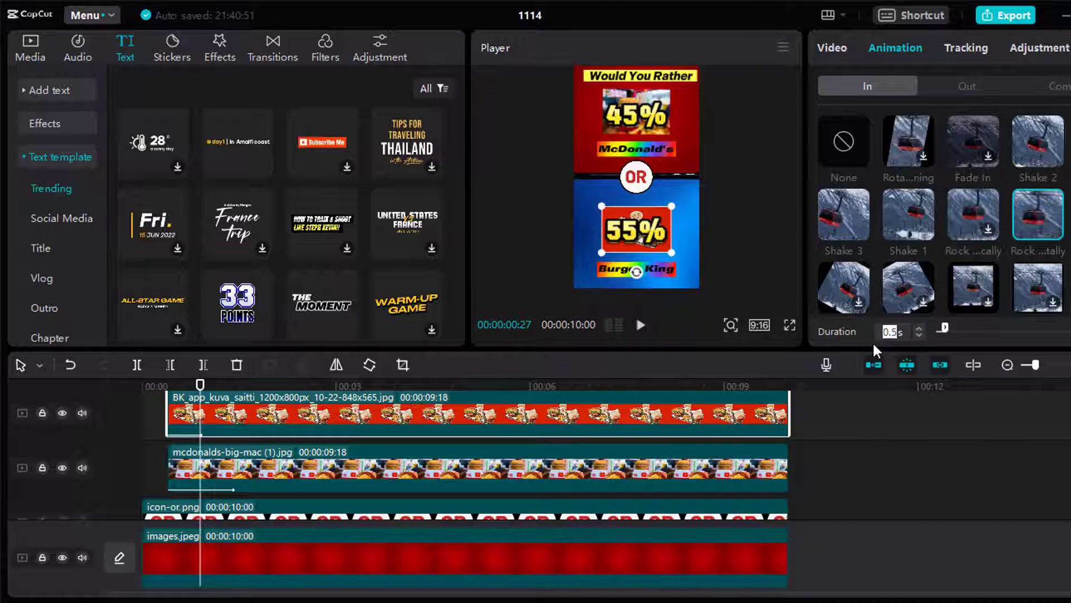
click(641, 326)
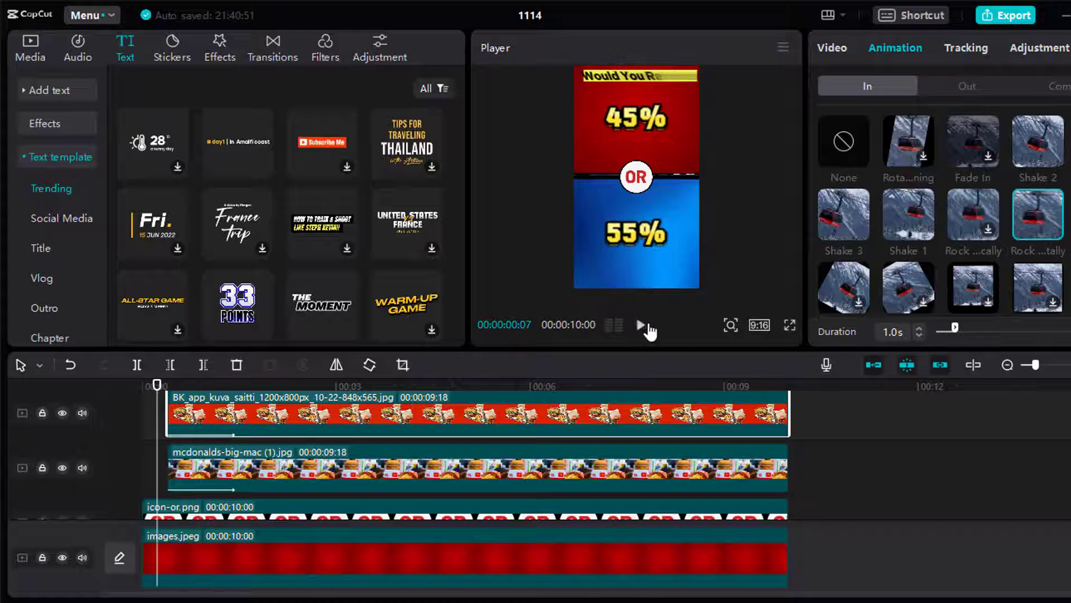
click(643, 327)
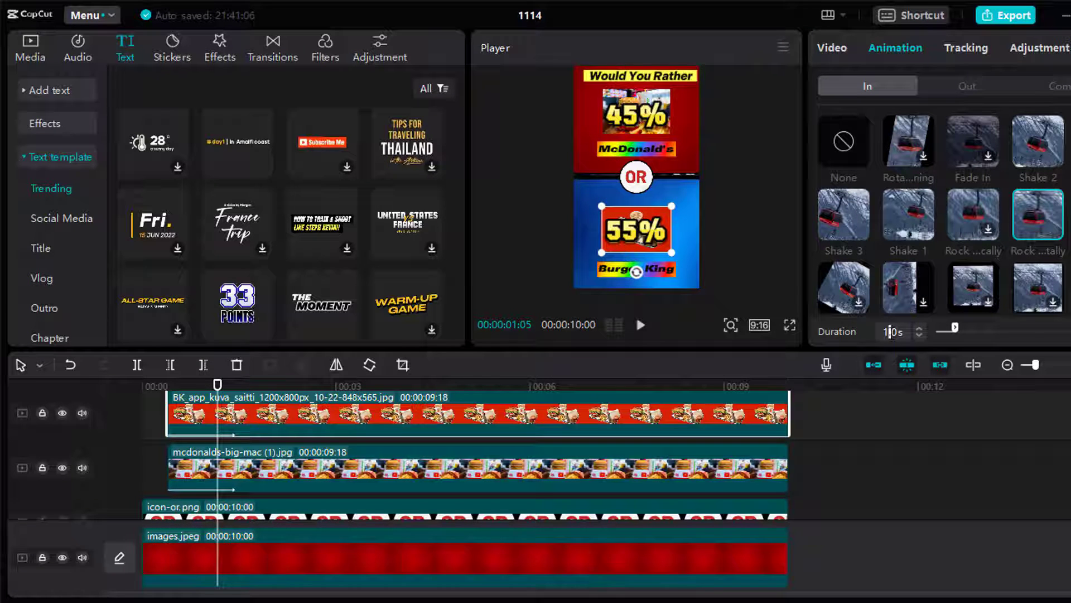
Set the entrance animation duration of both food pictures to 2 s and play the opening back from the start
double_click(889, 332)
text(2s)
click(371, 475)
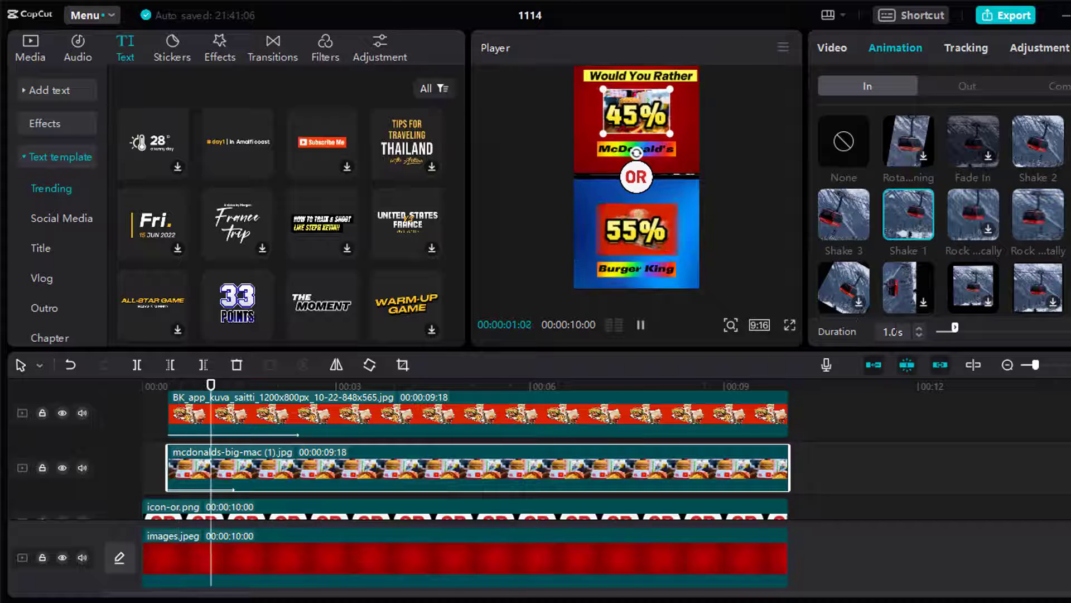
double_click(888, 332)
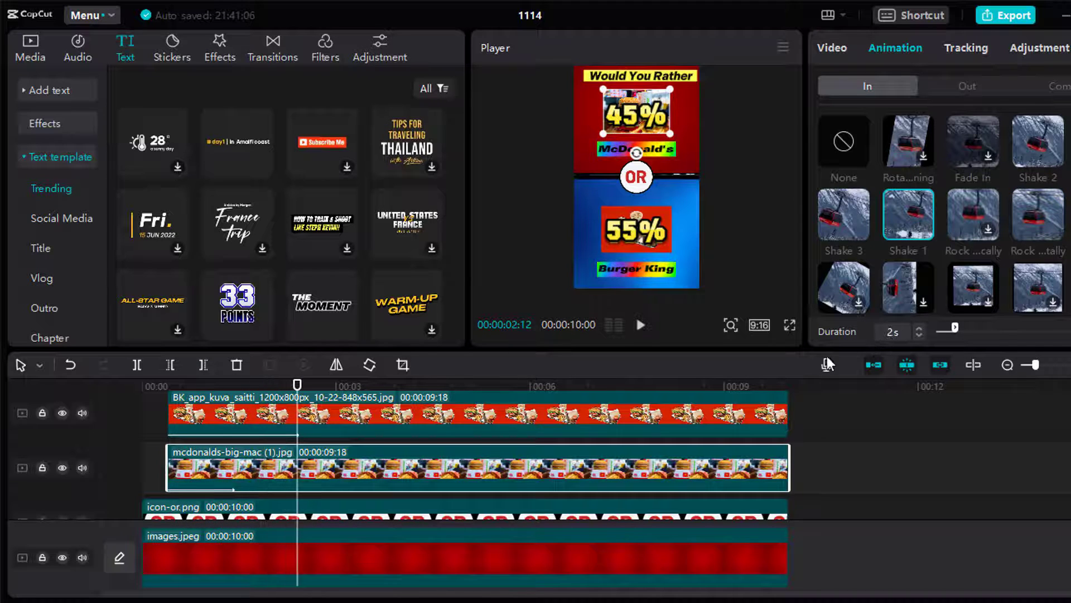
drag(298, 385, 139, 404)
click(640, 326)
click(640, 326)
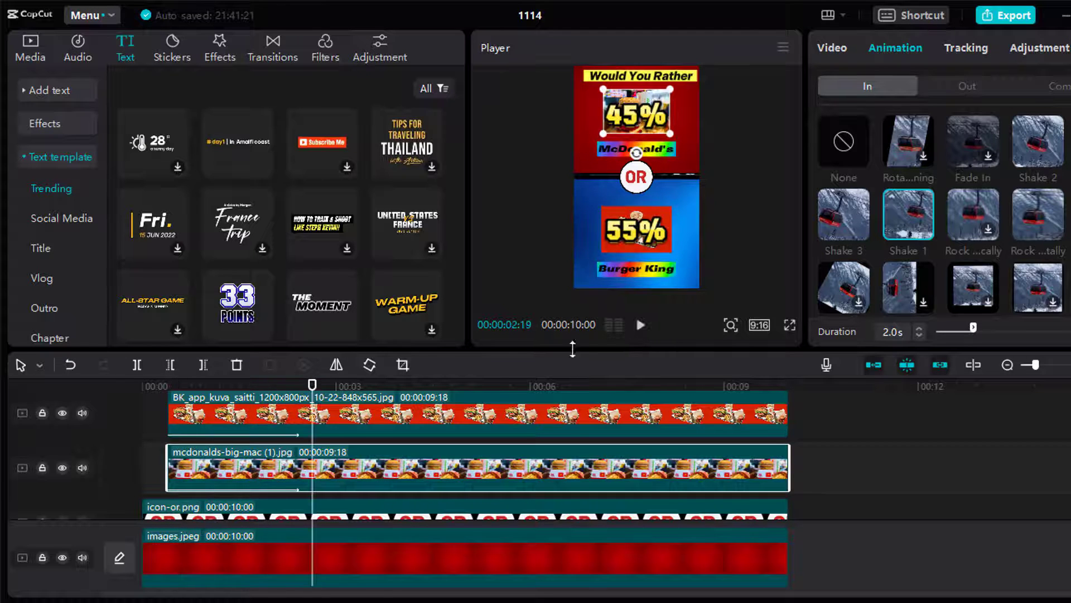
Trim the starts of the McDonald's and Burger King label clips to 00:00:02:02
drag(312, 385, 275, 407)
click(610, 149)
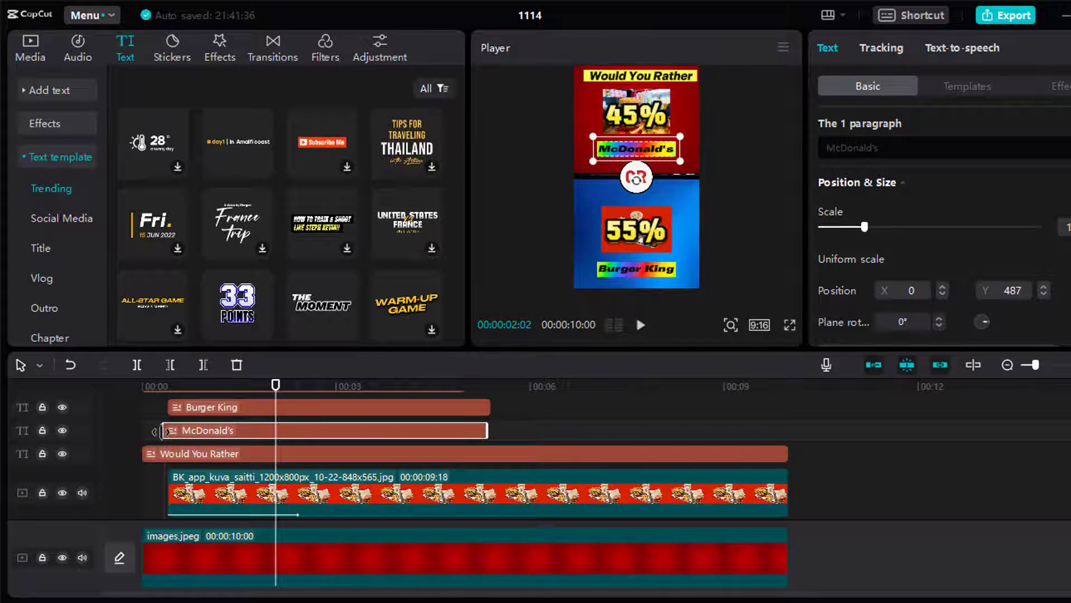
drag(158, 431, 275, 433)
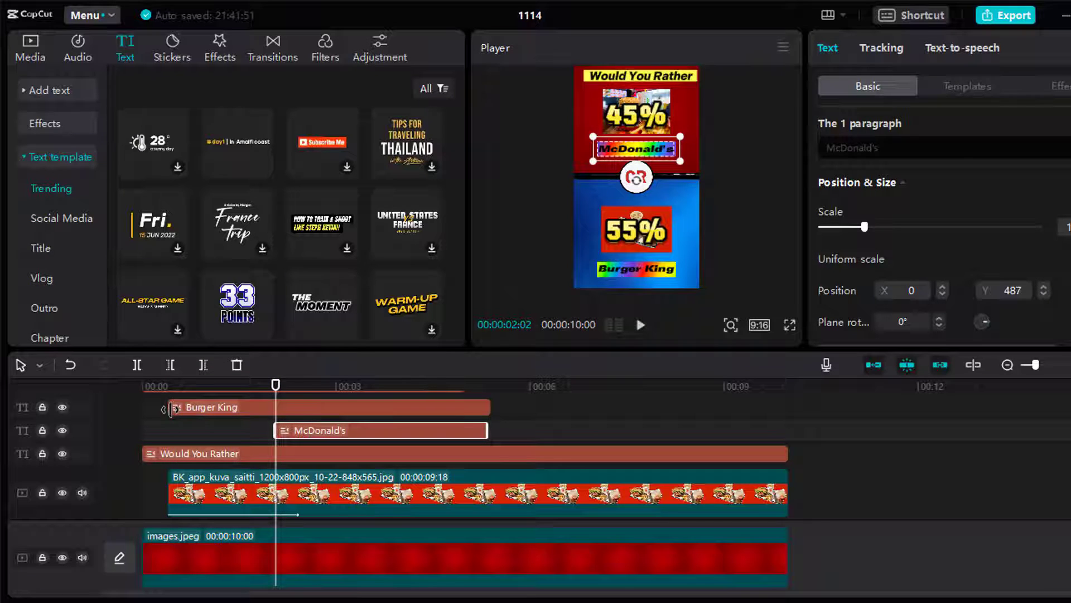
drag(162, 406, 277, 421)
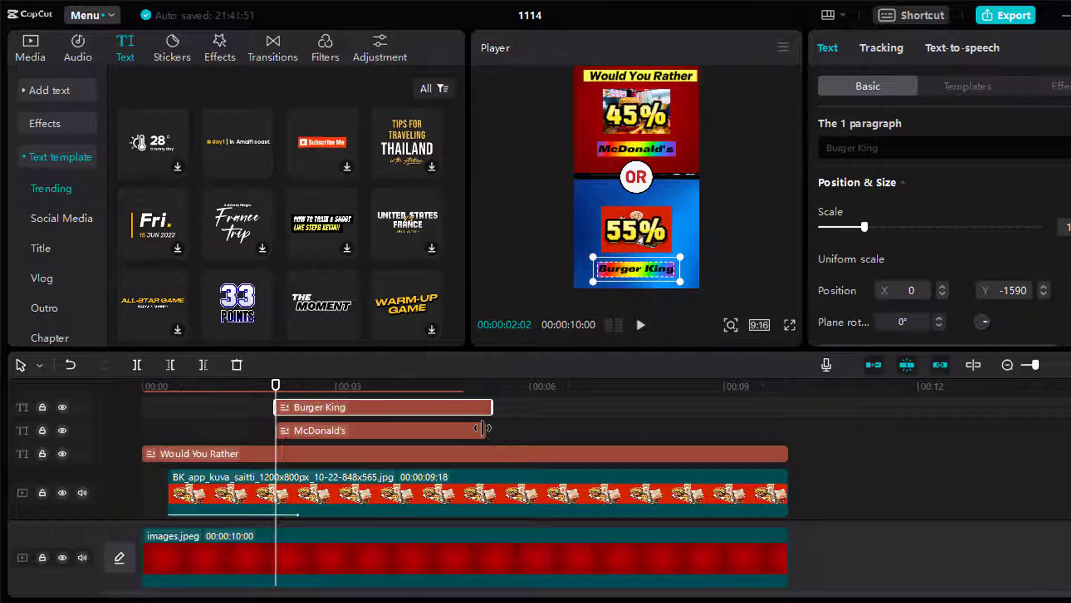
Extend the ends of the McDonald's and Burger King label clips to 10 seconds, matching the title clip
click(582, 438)
click(607, 438)
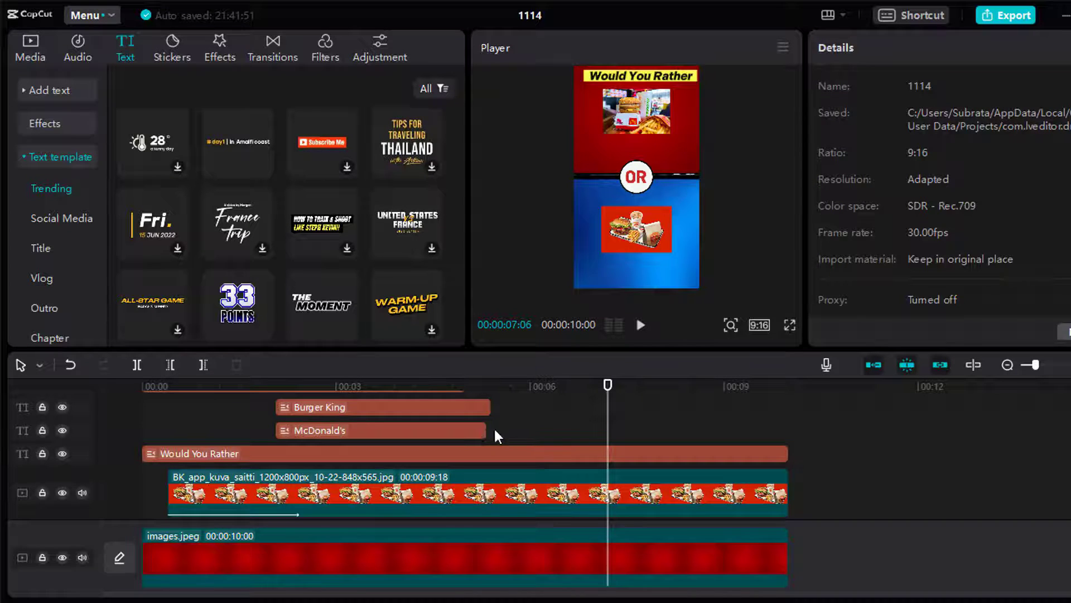
drag(494, 430, 789, 431)
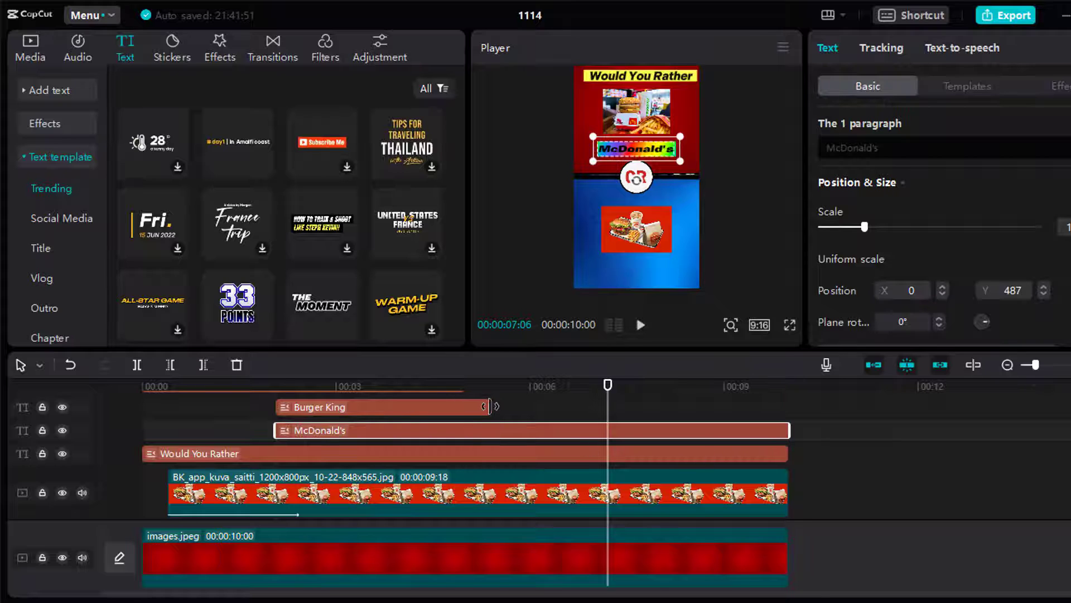
drag(490, 406, 789, 406)
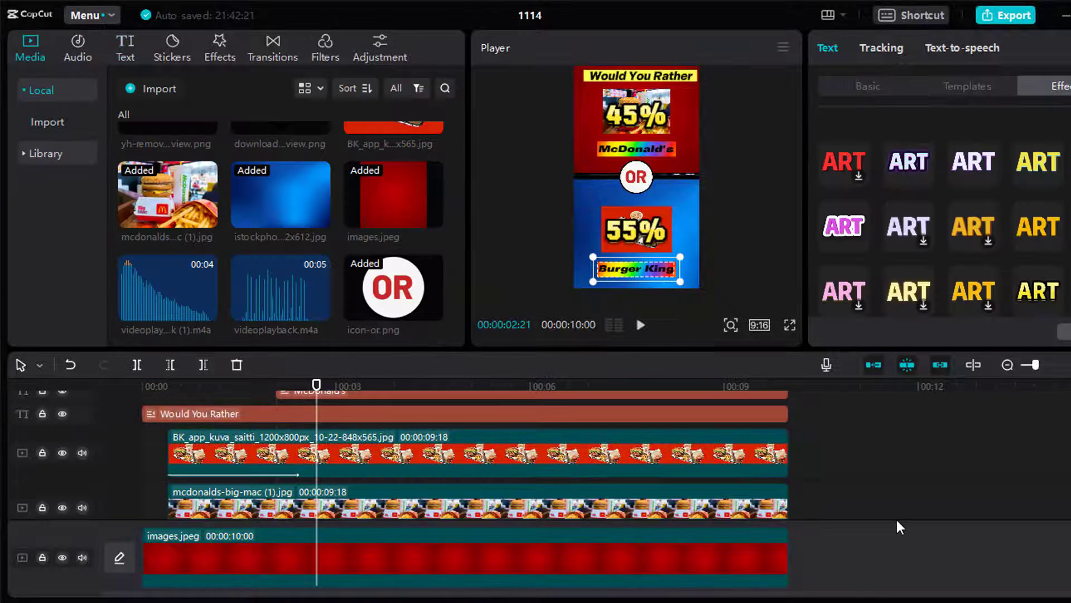
Add the videoplayback.m4a sound at 00:00:02:21 on an audio track, preview it and trim its end to about 00:00:05:25
scroll(895, 517, down, 5)
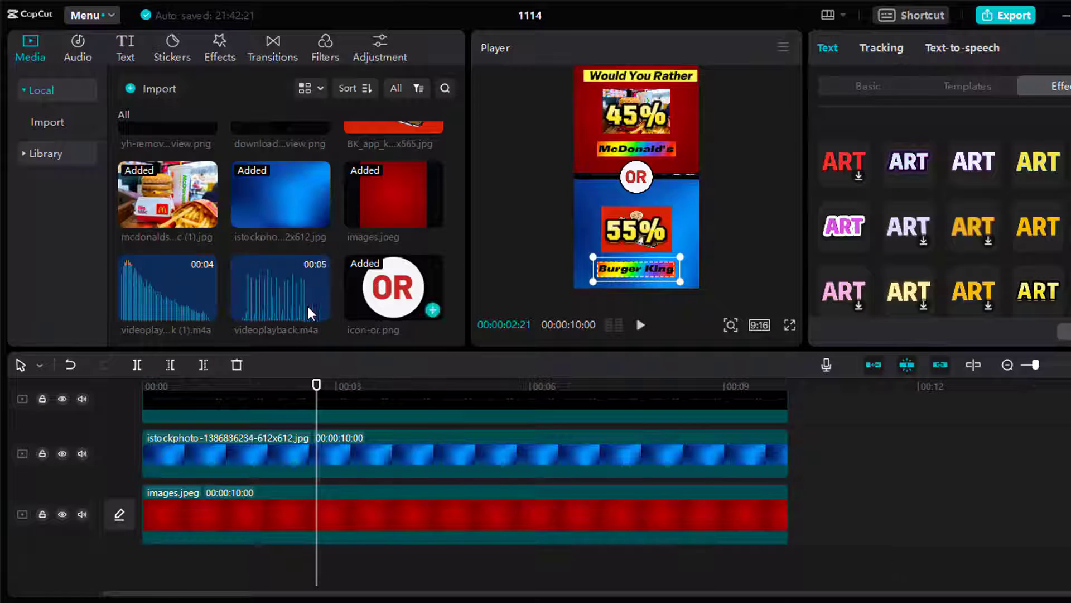
drag(306, 304, 316, 581)
key(space)
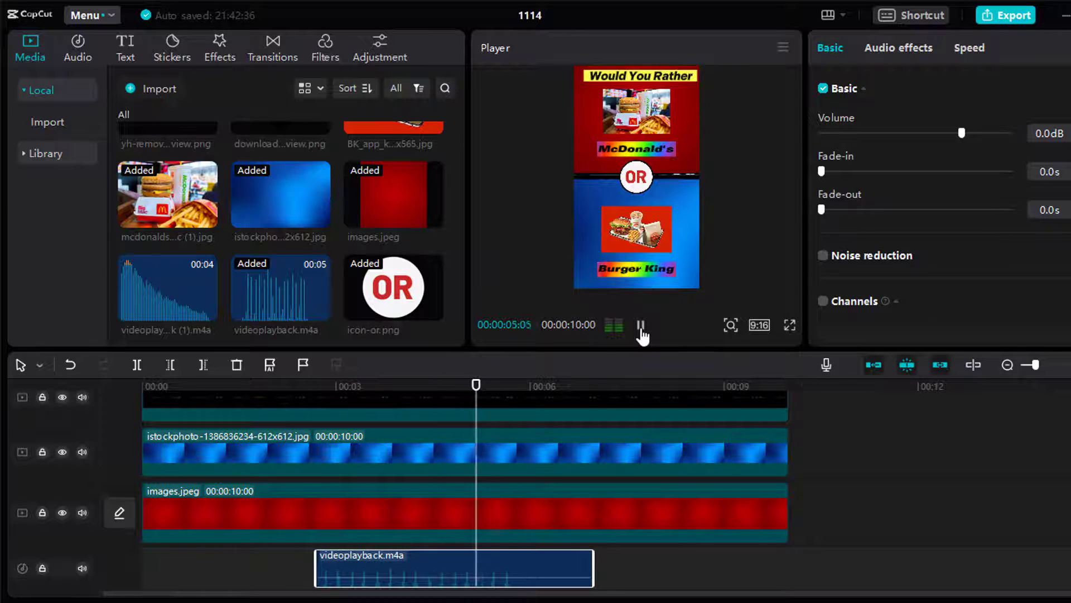
click(641, 327)
drag(591, 568, 525, 567)
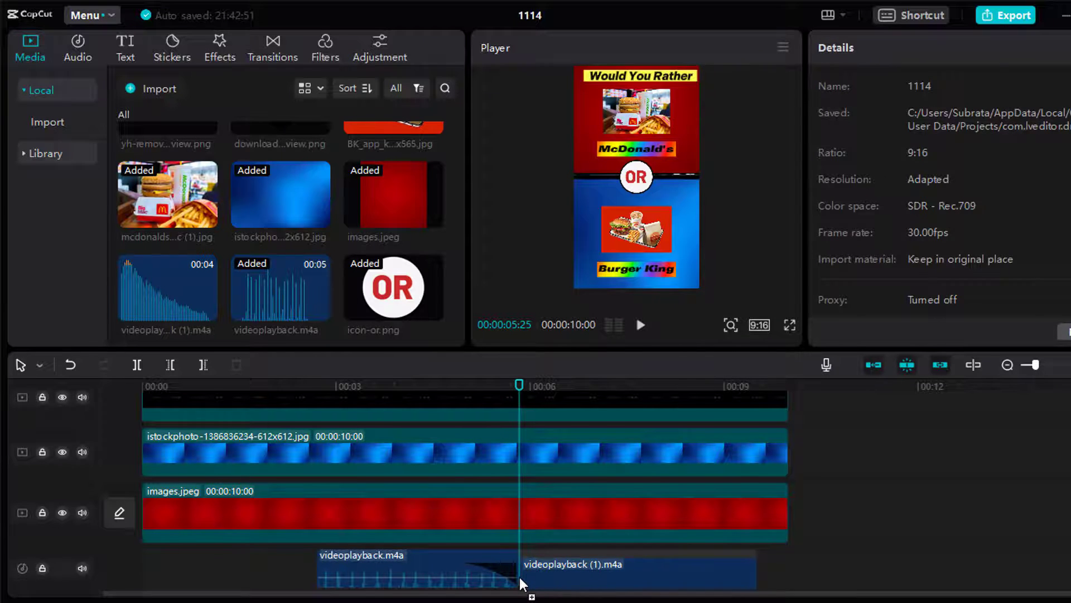
Add videoplayback (1).m4a directly after the first sound, cut its opening slightly, preview it and trim its end to 00:00:07:16
click(520, 580)
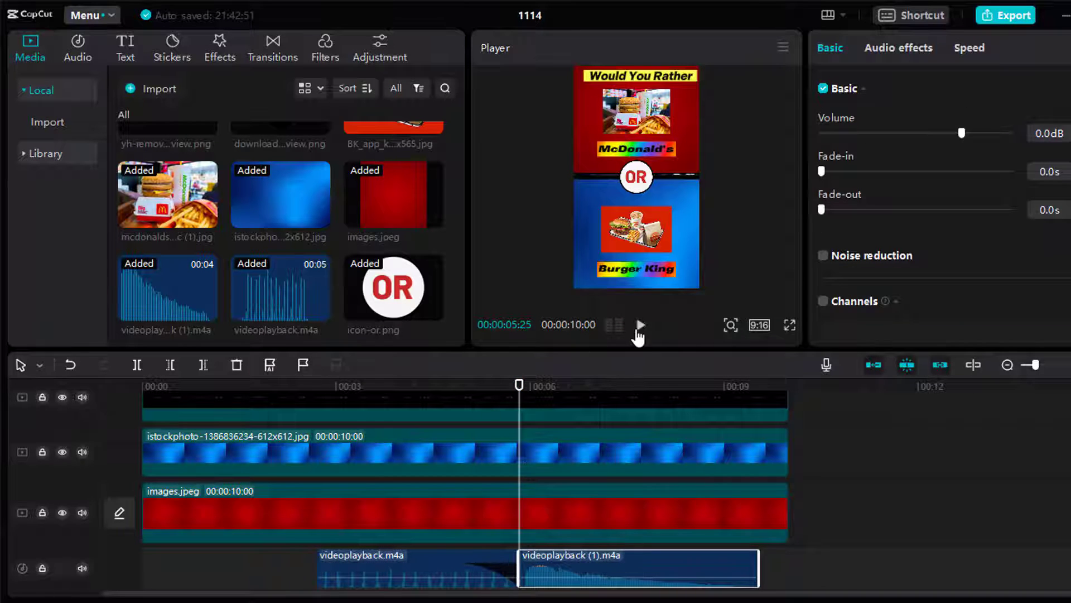
drag(519, 572, 529, 578)
click(640, 325)
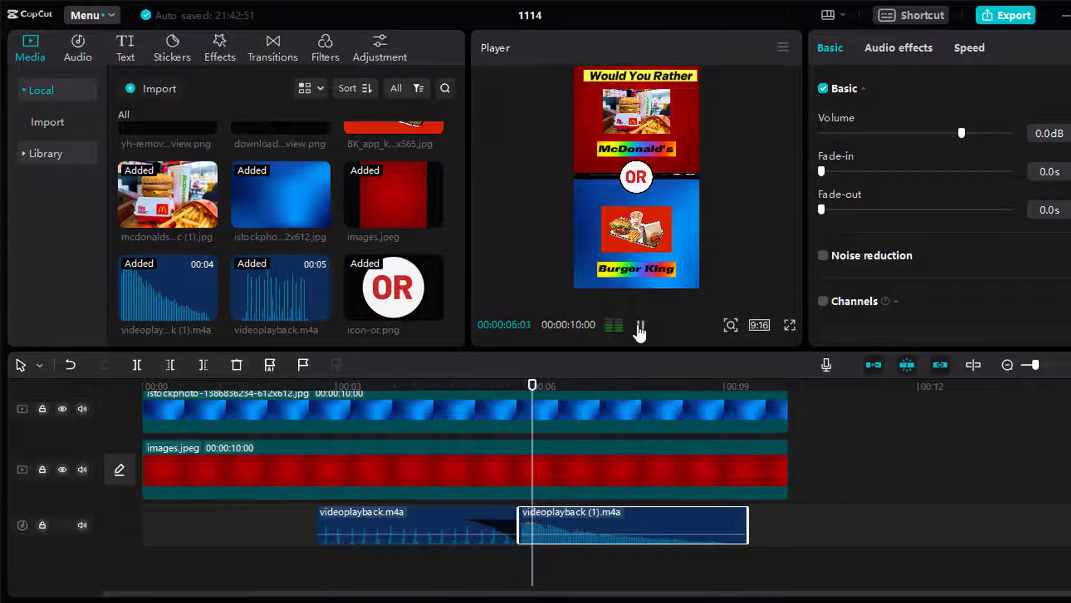
click(640, 326)
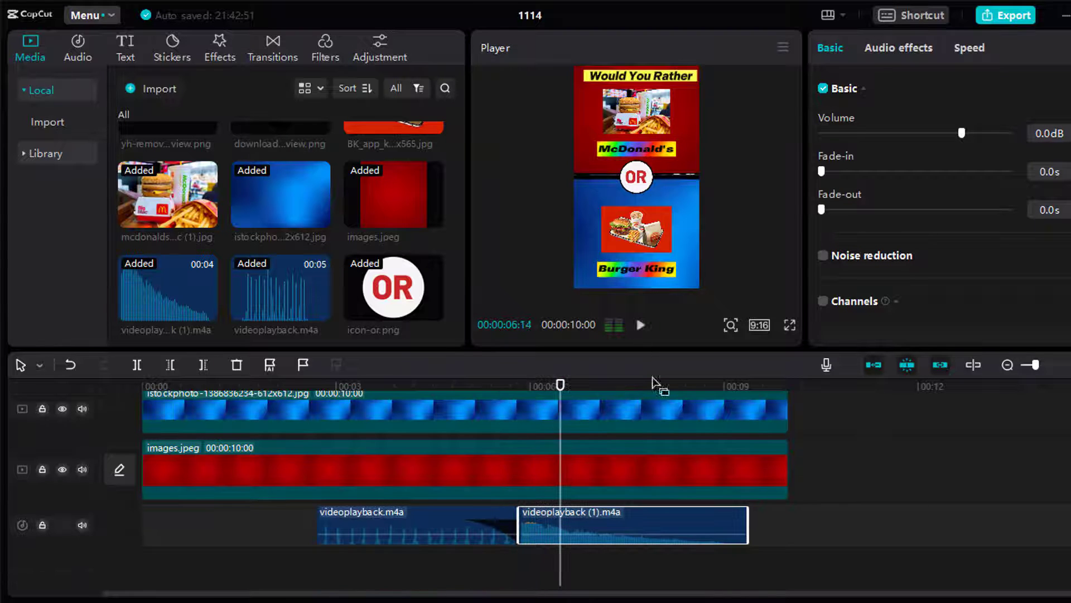
click(630, 386)
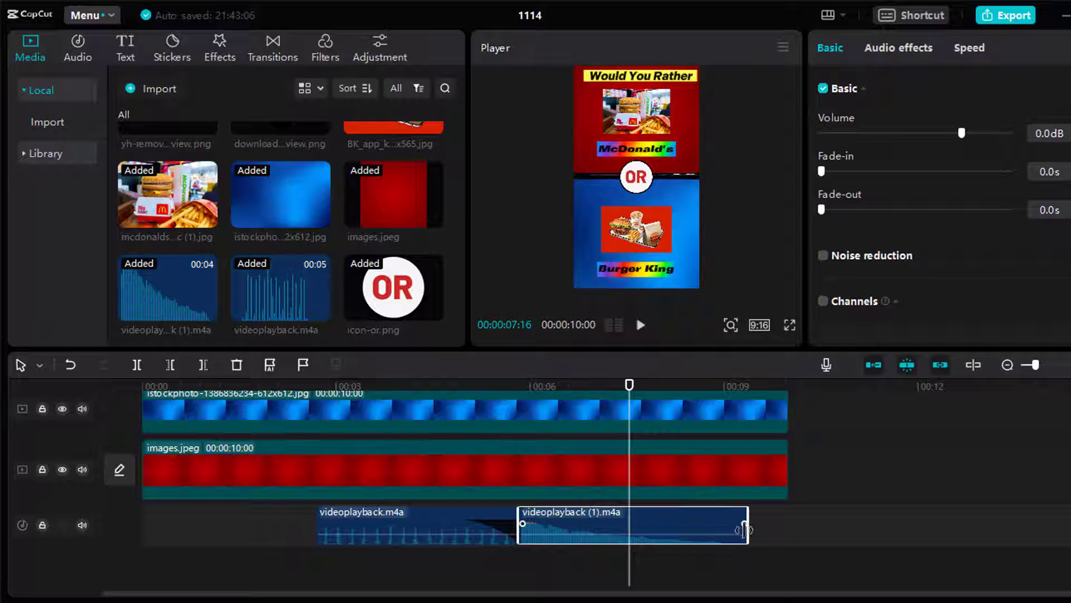
drag(745, 538, 628, 538)
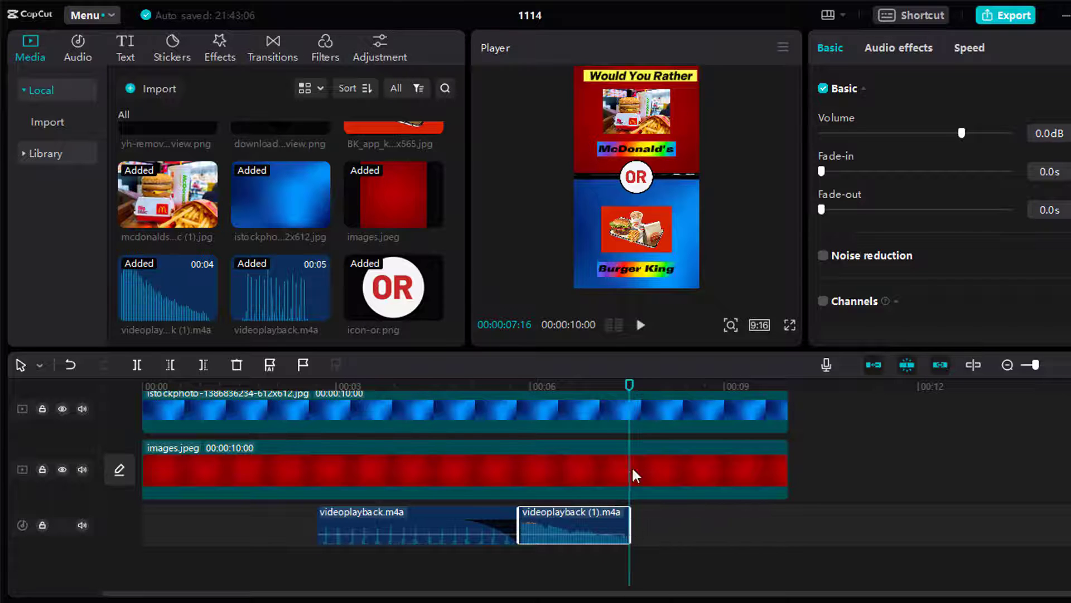
Move the 45% and 55% text clips to start at 00:00:05:25 and shorten them to end near the 10-second mark
drag(631, 391, 520, 447)
scroll(502, 443, up, 3)
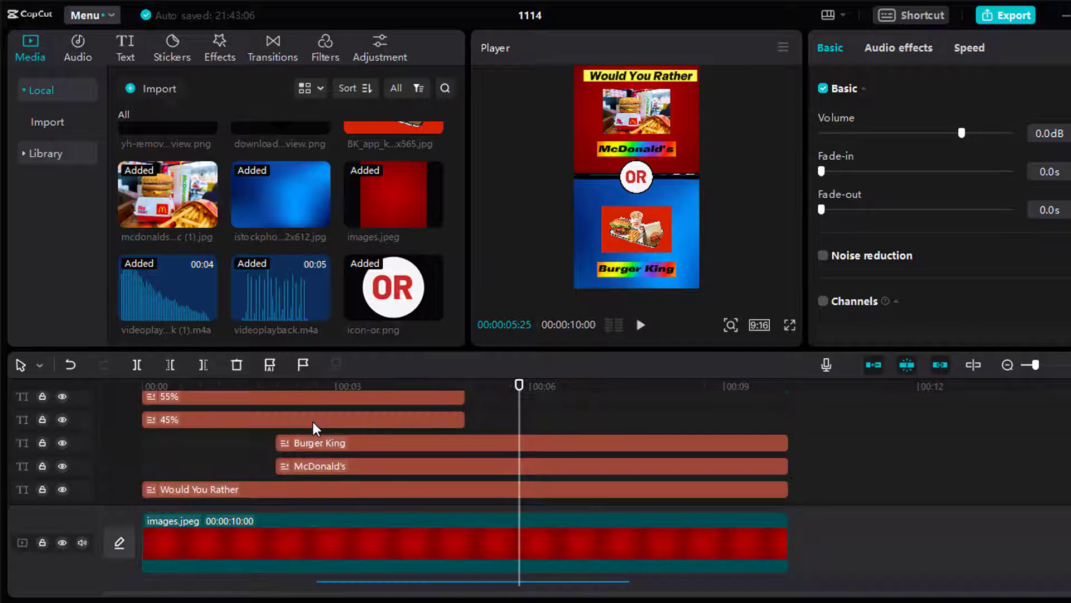
drag(318, 422, 692, 430)
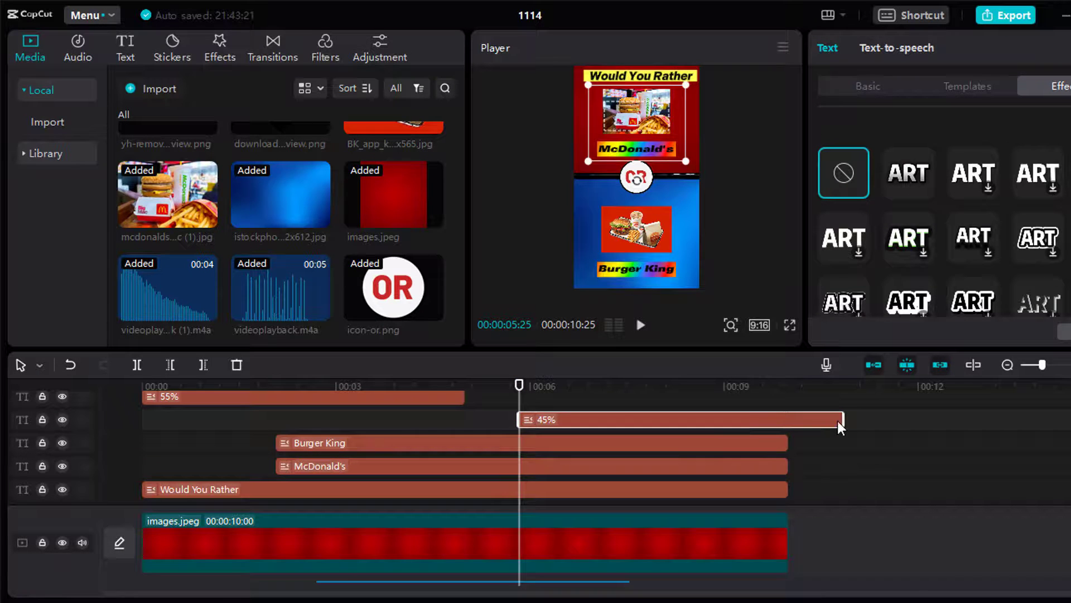
drag(843, 422, 780, 442)
scroll(397, 422, up, 1)
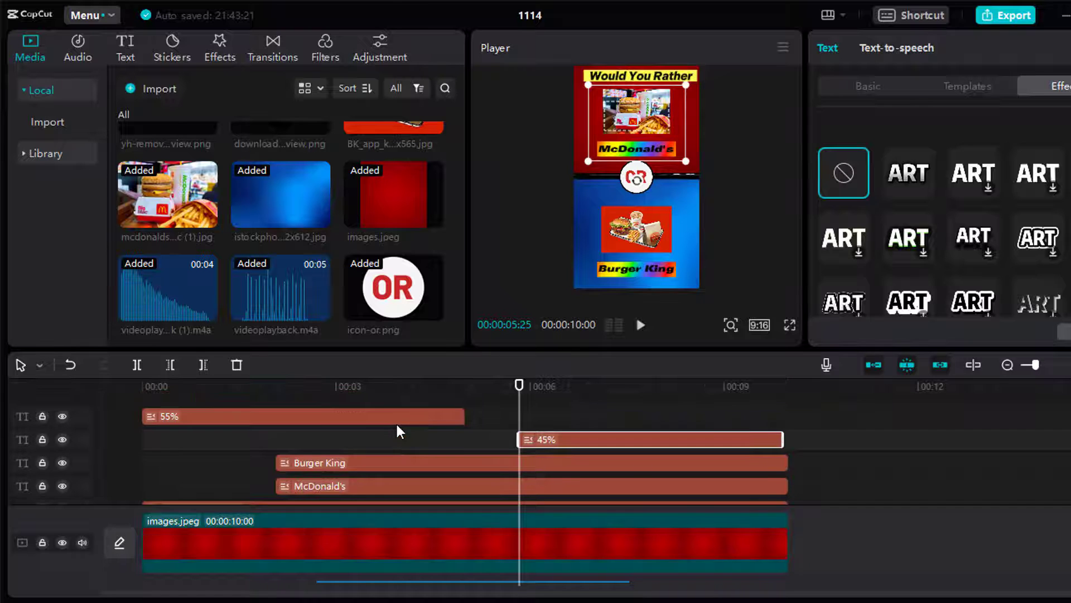
drag(396, 422, 780, 416)
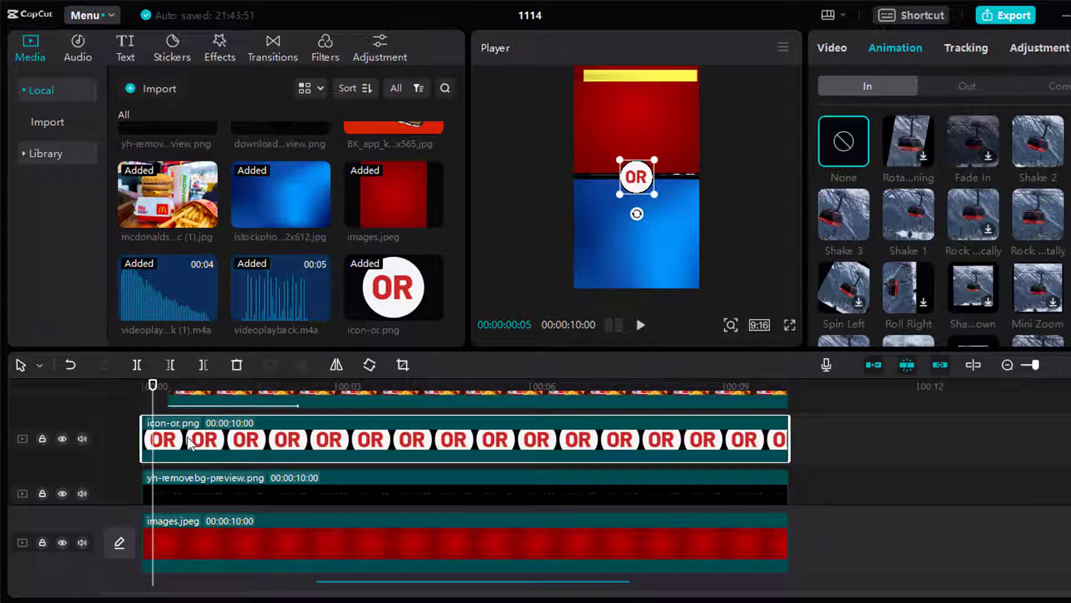
Start the OR icon clip at 5 frames, trim its end to 10 seconds, apply the Fade In entrance animation and preview the video
mouse_move(189, 443)
mouse_down()
mouse_move(216, 450)
mouse_move(202, 451)
mouse_up()
drag(800, 449, 789, 449)
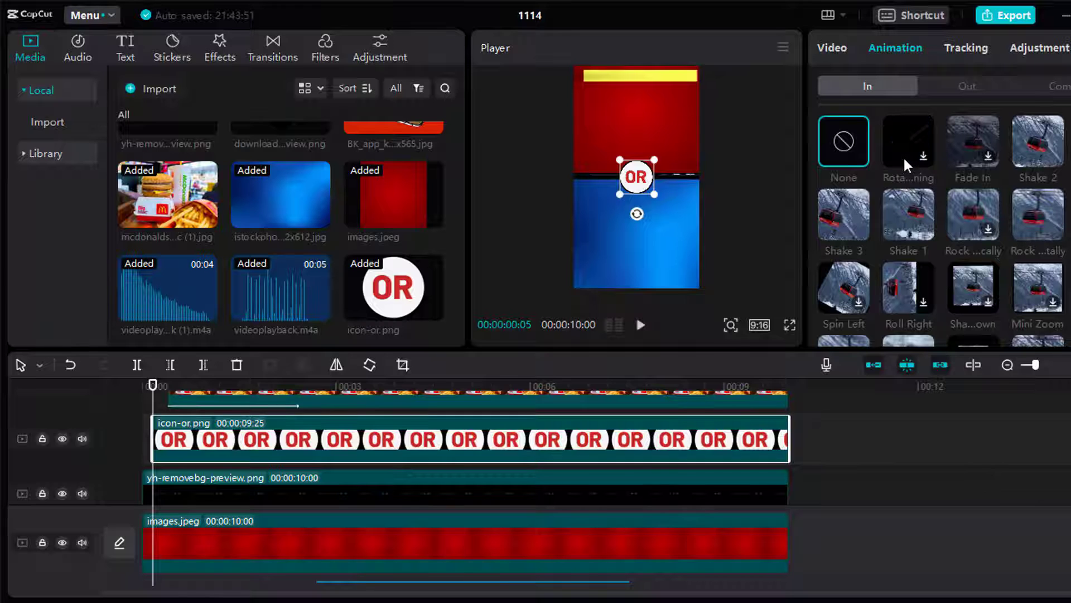
click(989, 152)
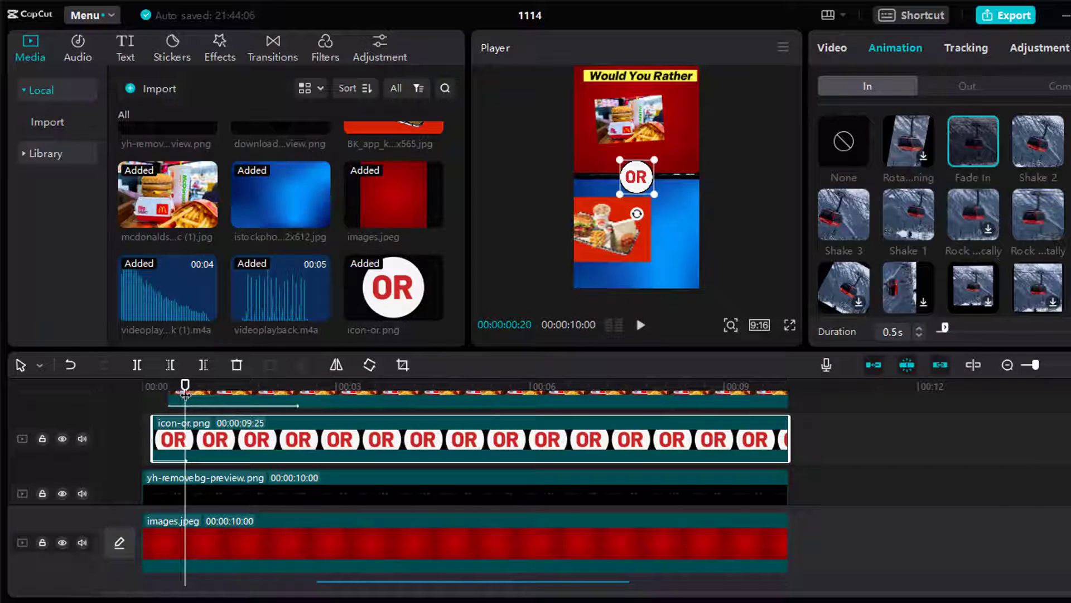
click(640, 324)
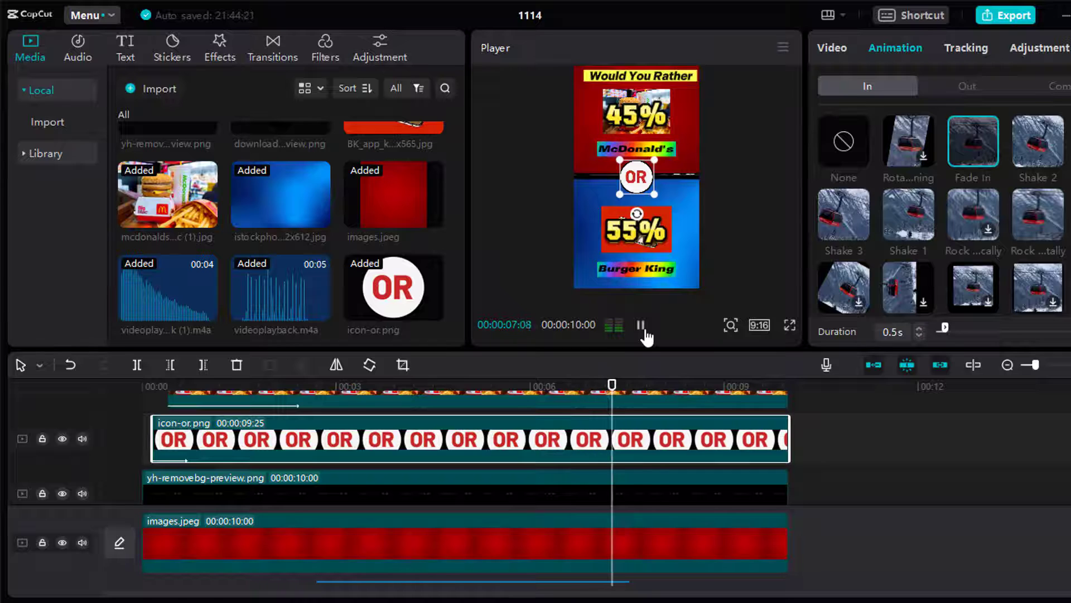
click(642, 329)
Import the On The Rocks - TrackTribe music file and place it at the start of a new audio track below the sound effects
scroll(848, 444, down, 1)
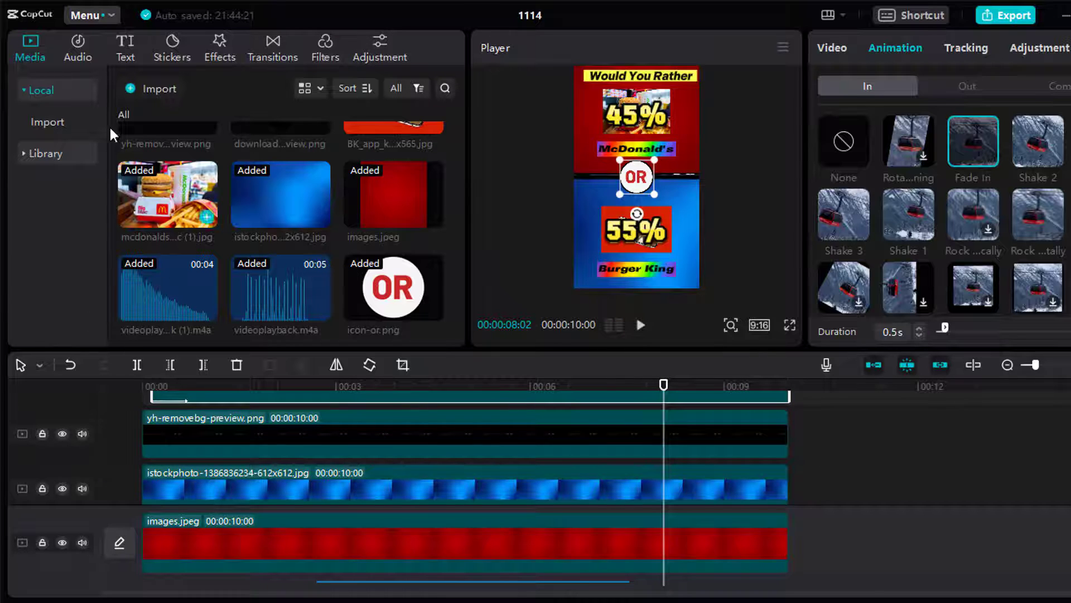
click(132, 89)
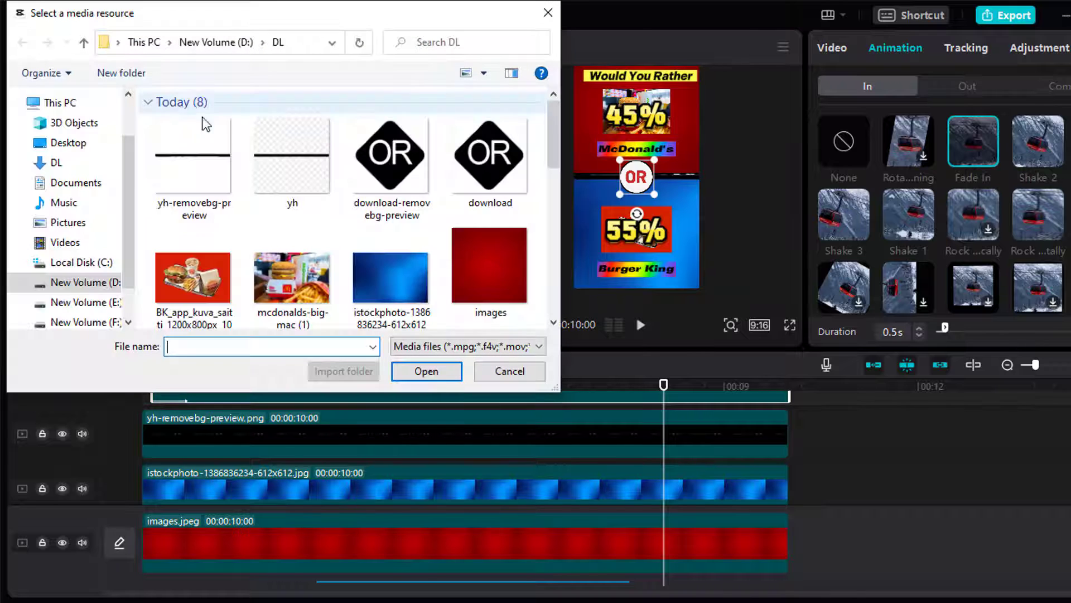
drag(557, 141, 561, 215)
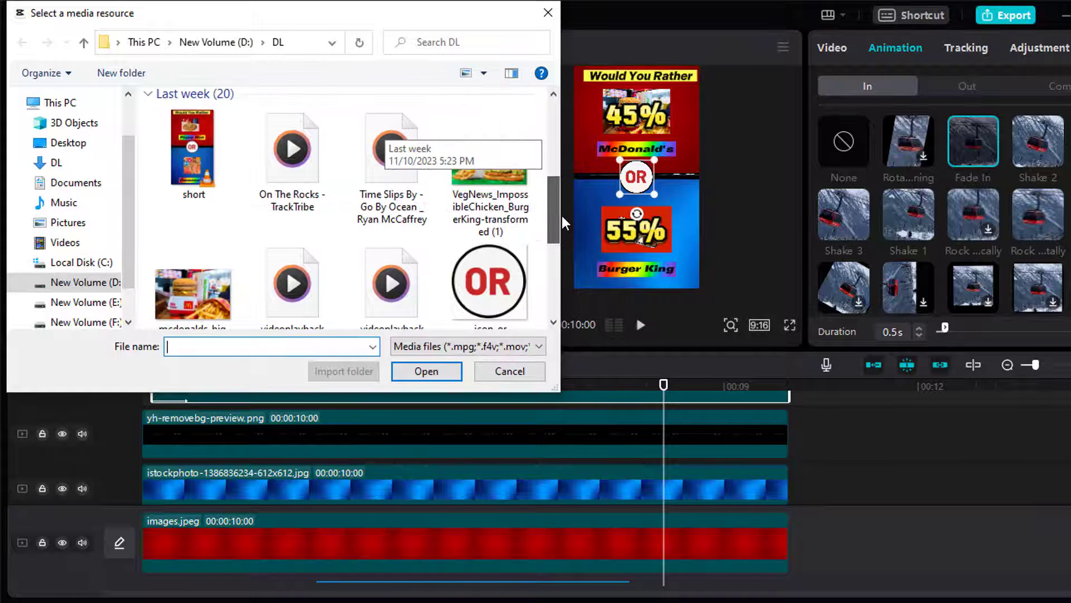
click(306, 180)
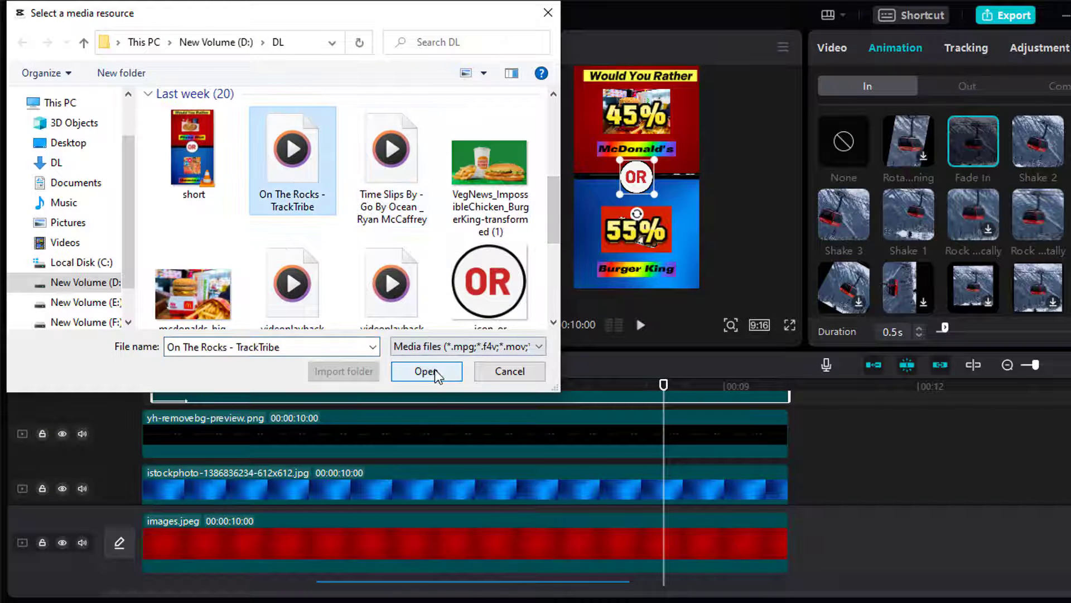
click(427, 371)
scroll(837, 536, down, 3)
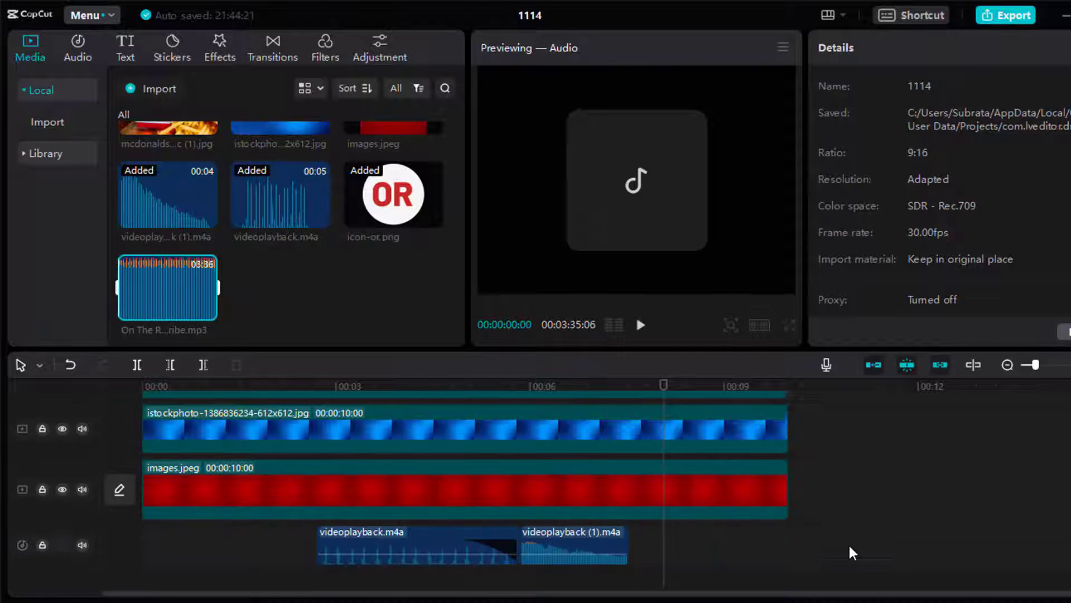
drag(160, 289, 139, 558)
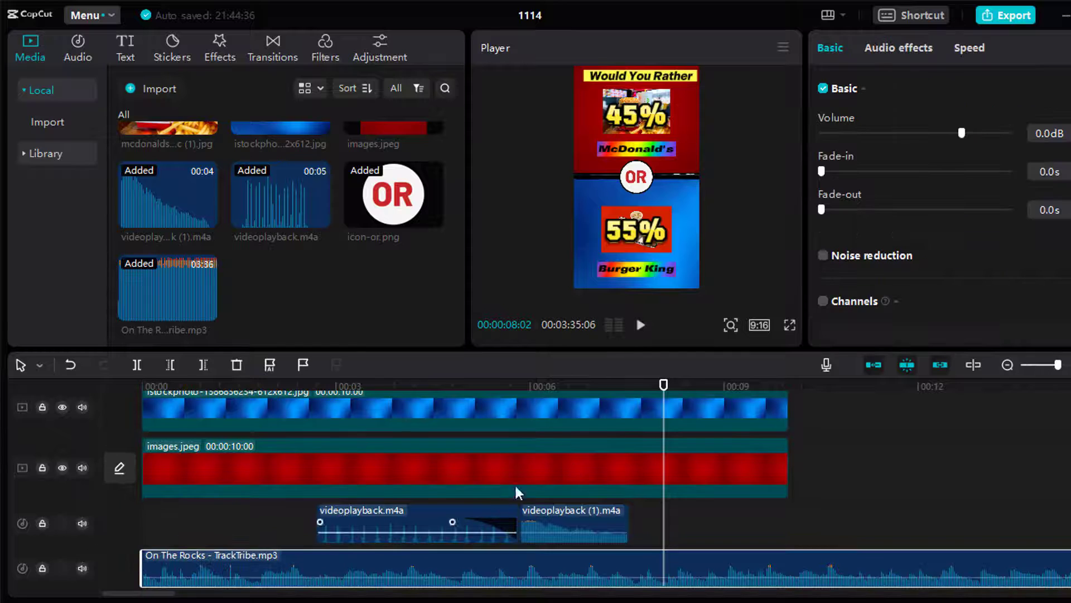
Preview the opening with music, split the On The Rocks clip at 00:00:02:21 and delete the part after the cut
drag(664, 392, 105, 474)
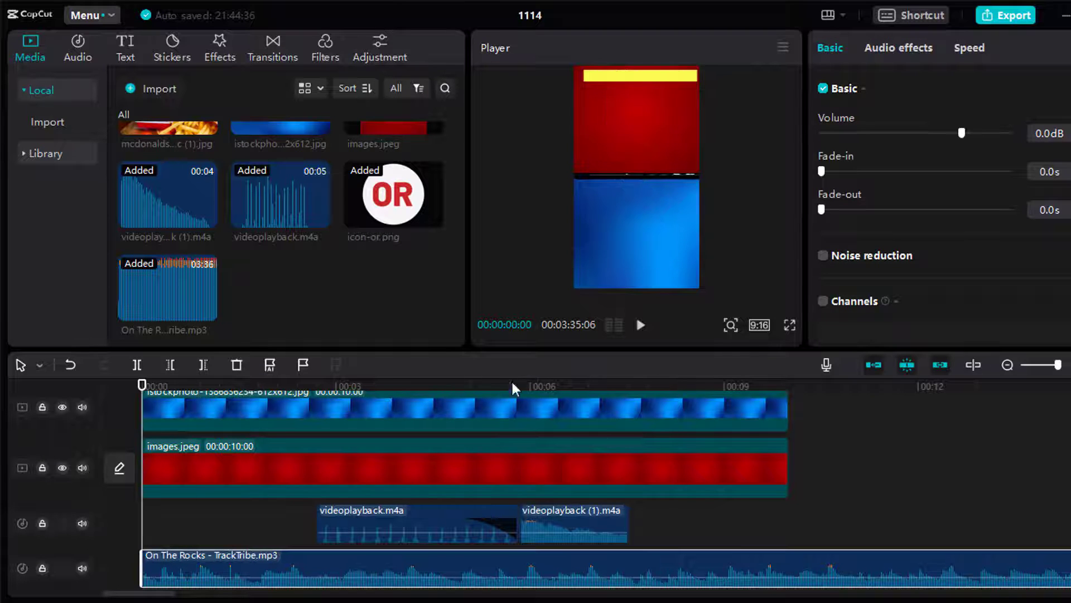
click(640, 325)
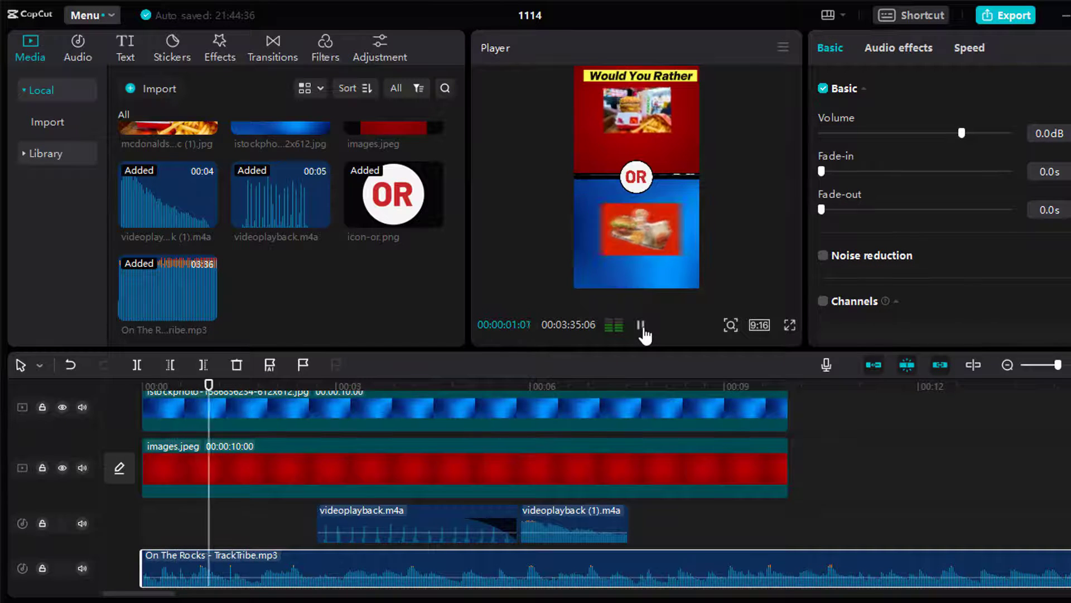
click(641, 326)
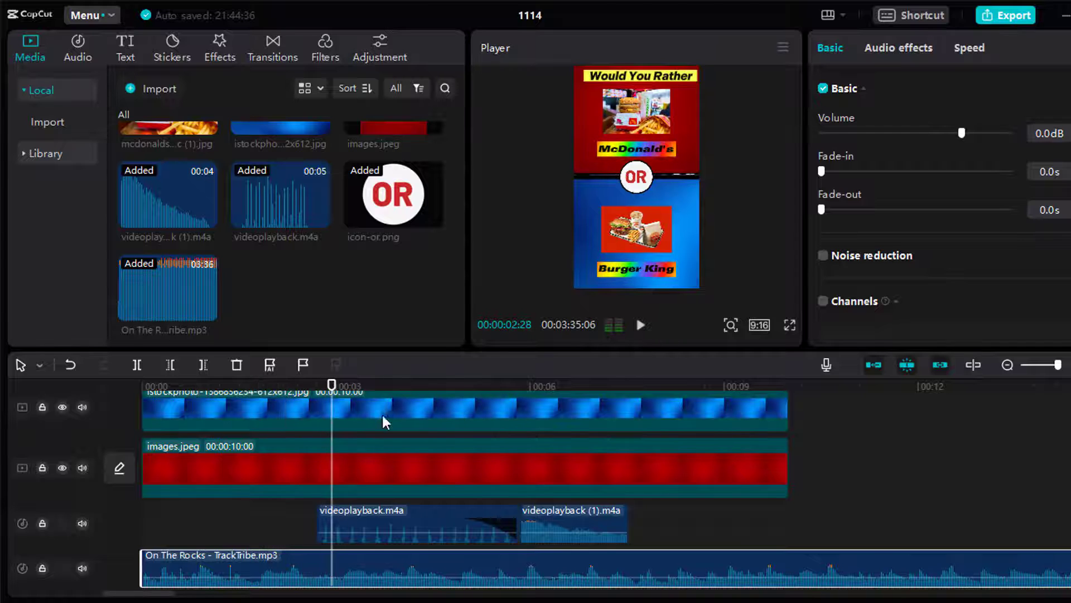
click(316, 385)
click(136, 365)
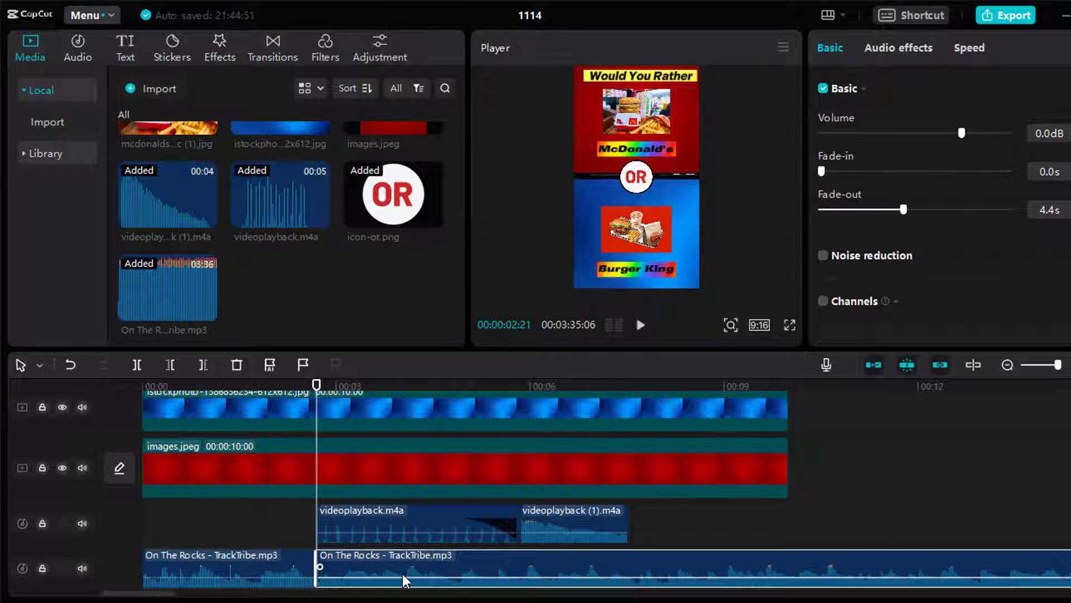
key(Delete)
Set the remaining music clip's volume to 3.1 dB and its fade-out to 1.3 s, then preview the transition
click(286, 566)
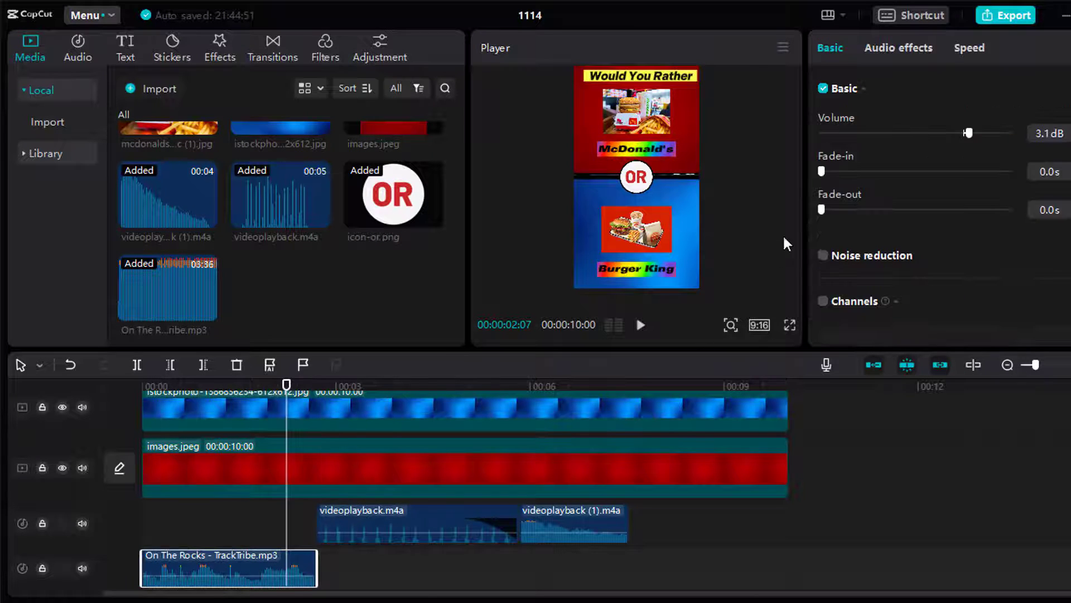
drag(821, 210, 912, 211)
click(641, 325)
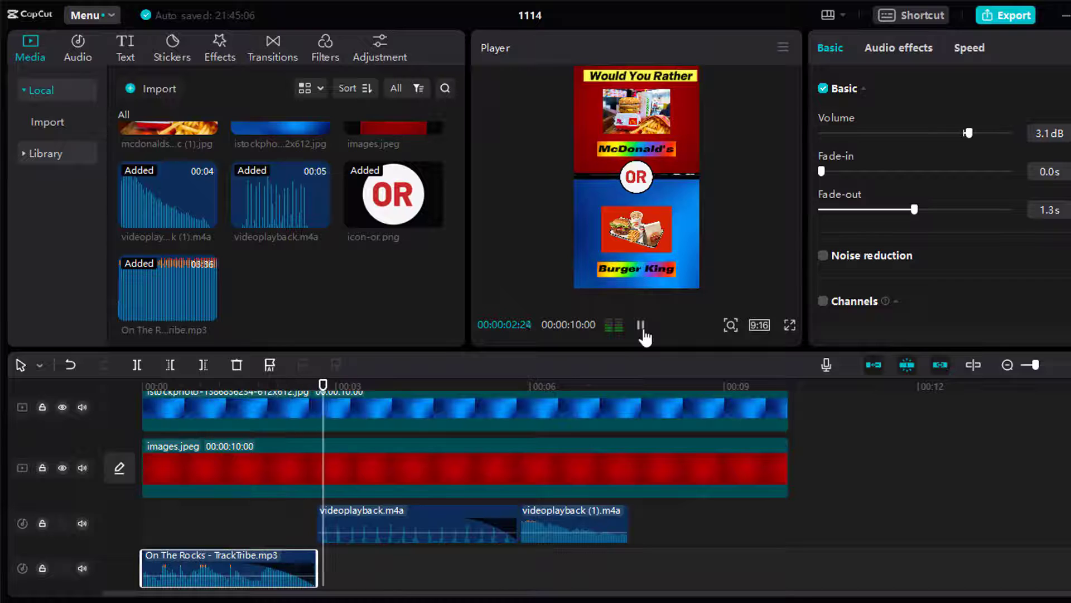
click(640, 327)
Paste a copy of the music clip at 00:00:07:16, fit both music clips onto the sound-effects track ending at 10 seconds, and preview the video
drag(337, 392, 631, 471)
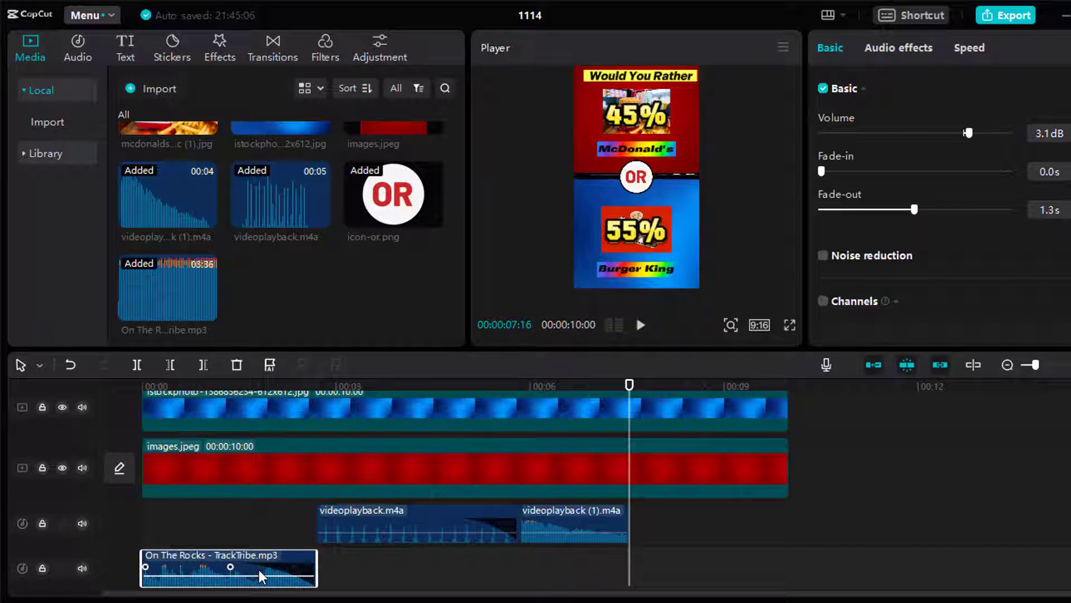
key(ctrl+v)
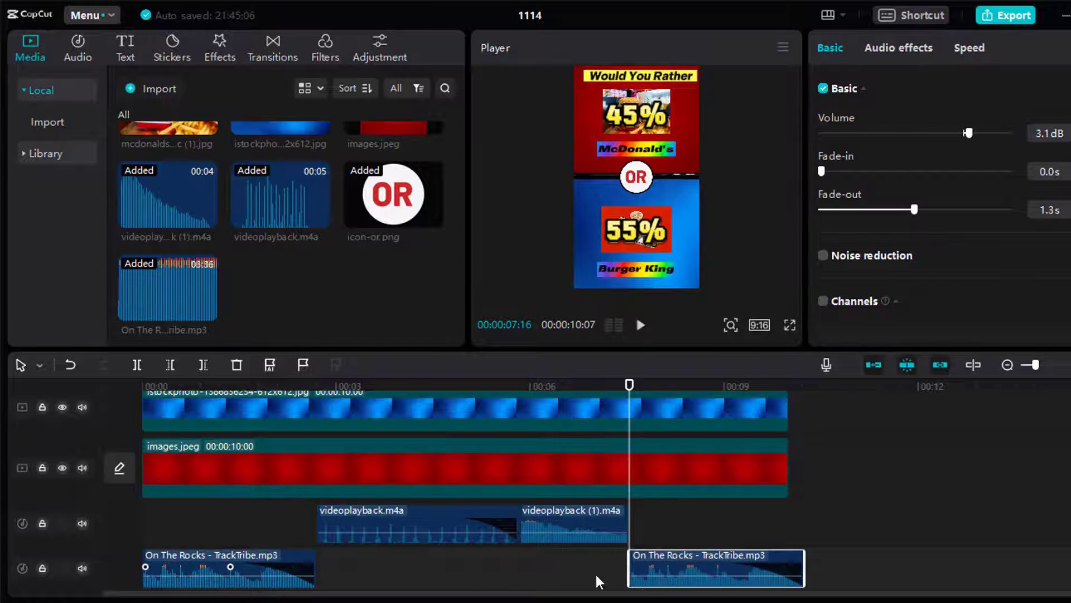
click(239, 574)
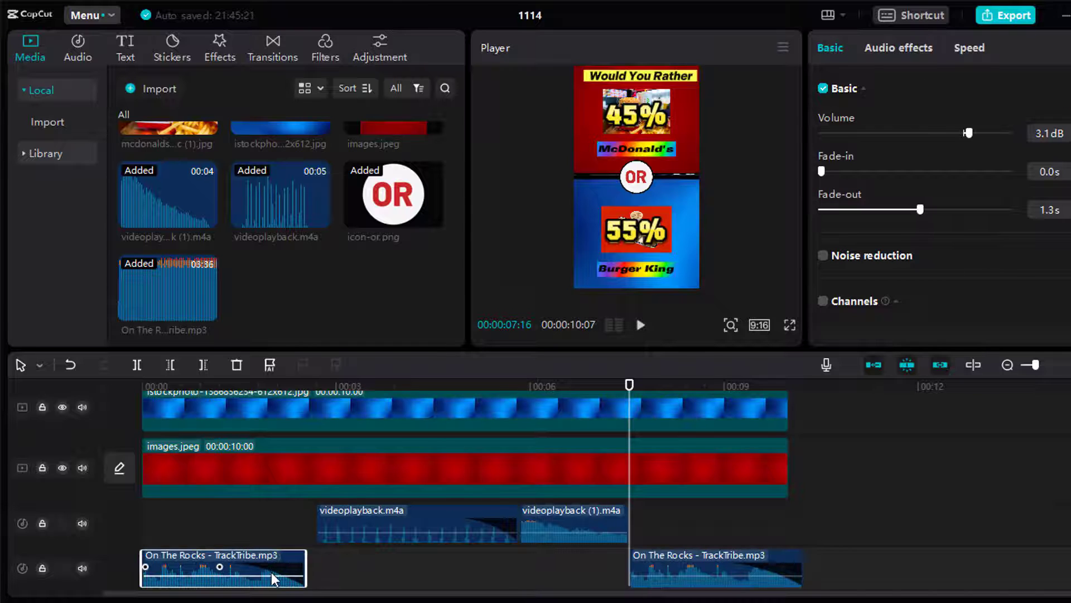
drag(271, 571, 313, 521)
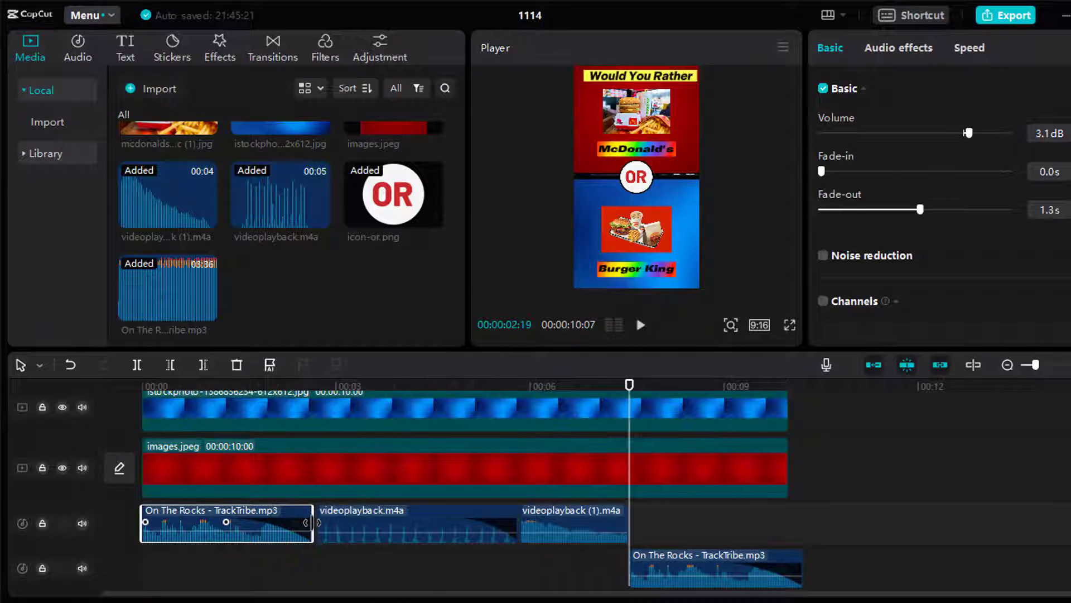
drag(692, 567, 691, 524)
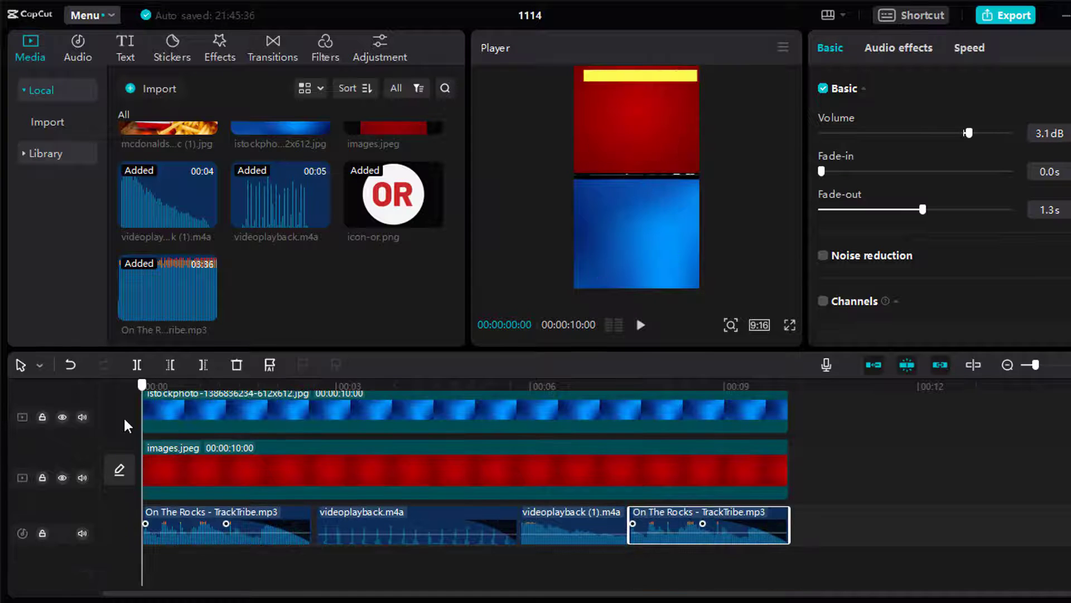
click(641, 326)
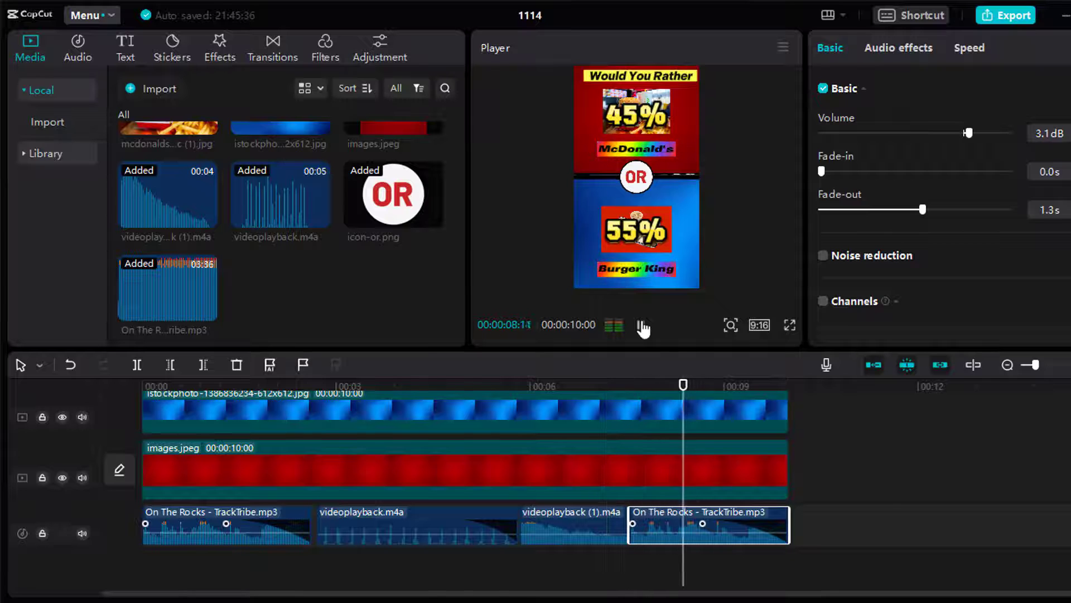
click(641, 325)
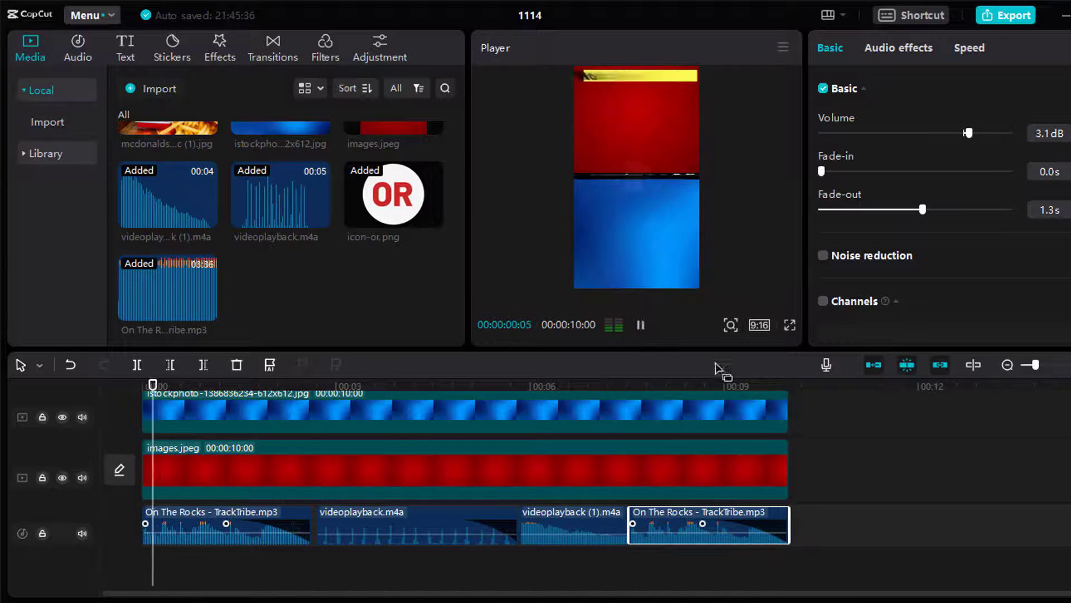
click(641, 325)
Extend the ends of the 45% and 55% text clips to exactly 00:00:10:00
drag(299, 386, 639, 428)
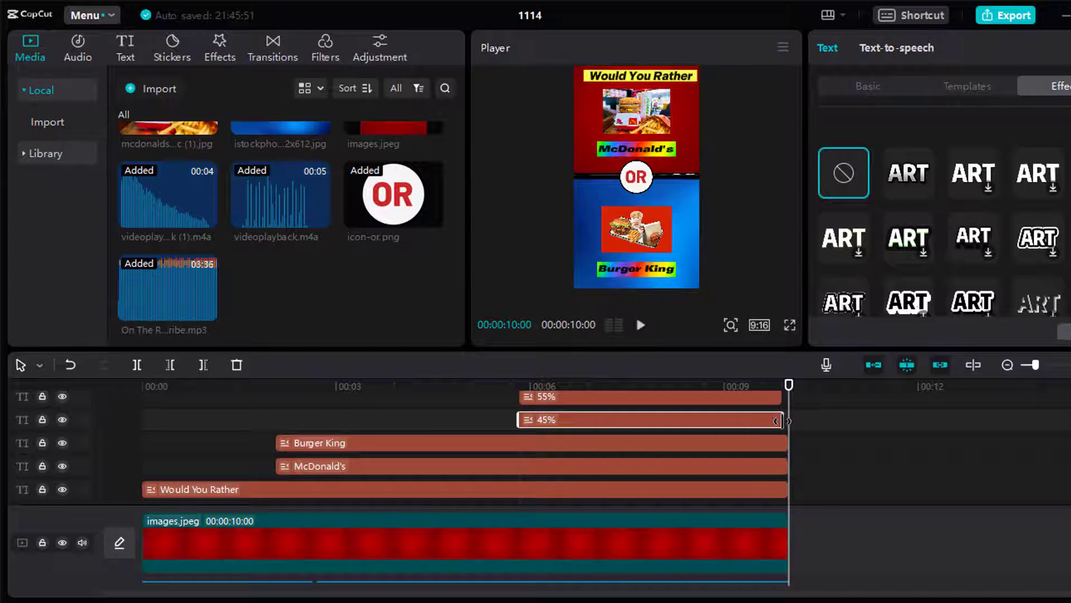
drag(776, 420, 787, 412)
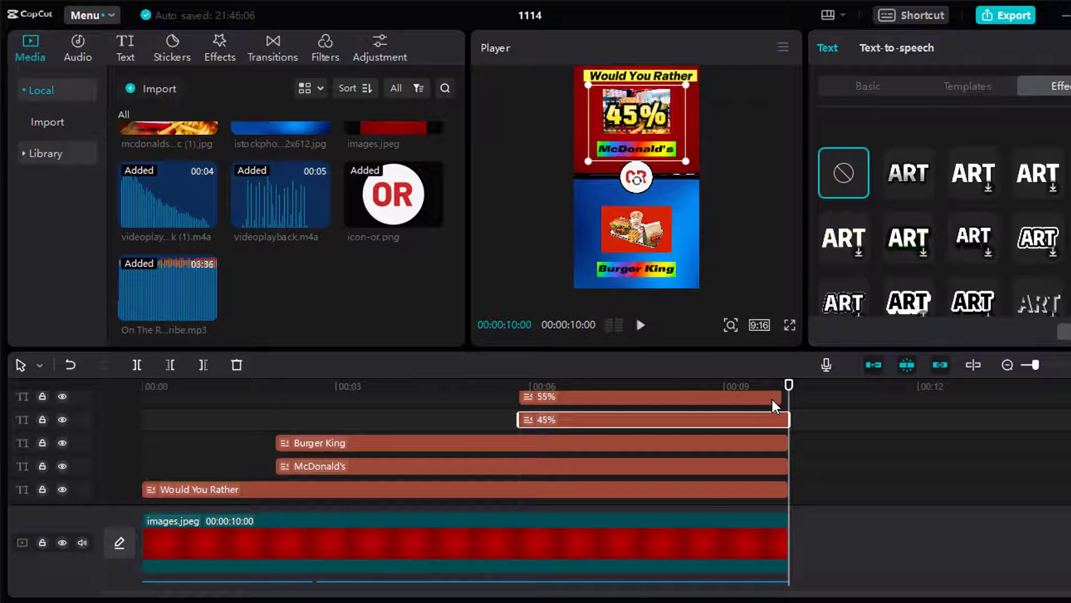
click(772, 399)
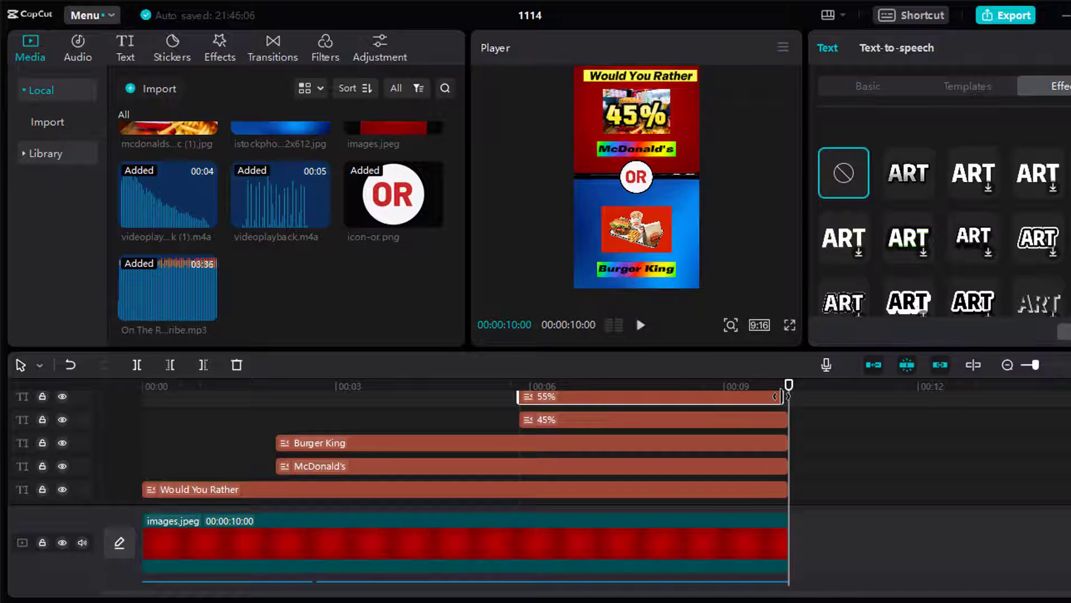
drag(776, 396, 788, 396)
Copy all clips of the finished 10-second round and paste them at 00:00:10:00 as the second round
scroll(829, 446, up, 2)
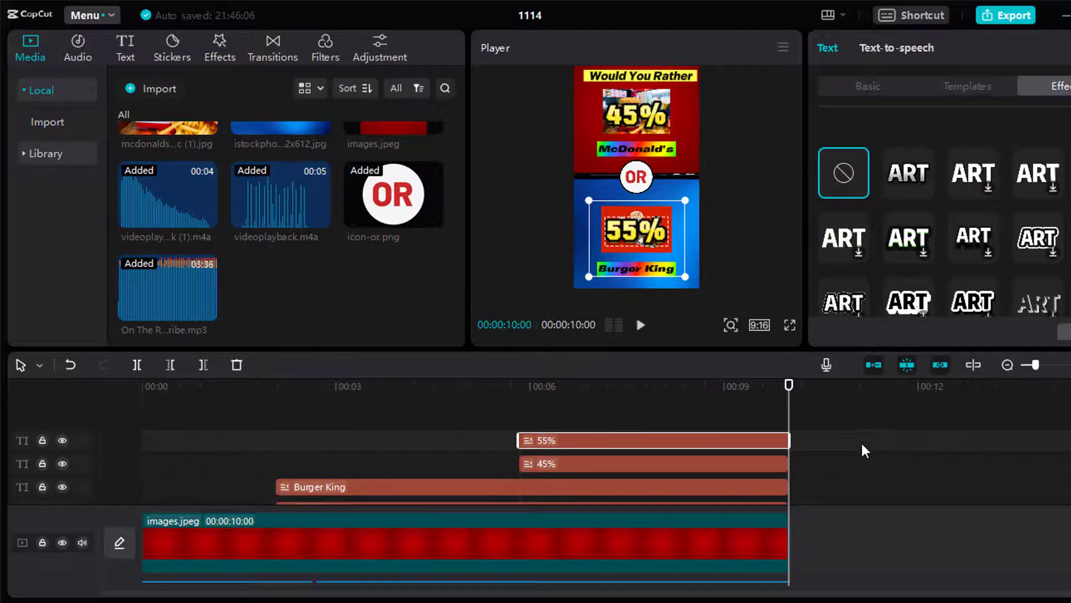
drag(862, 446, 139, 601)
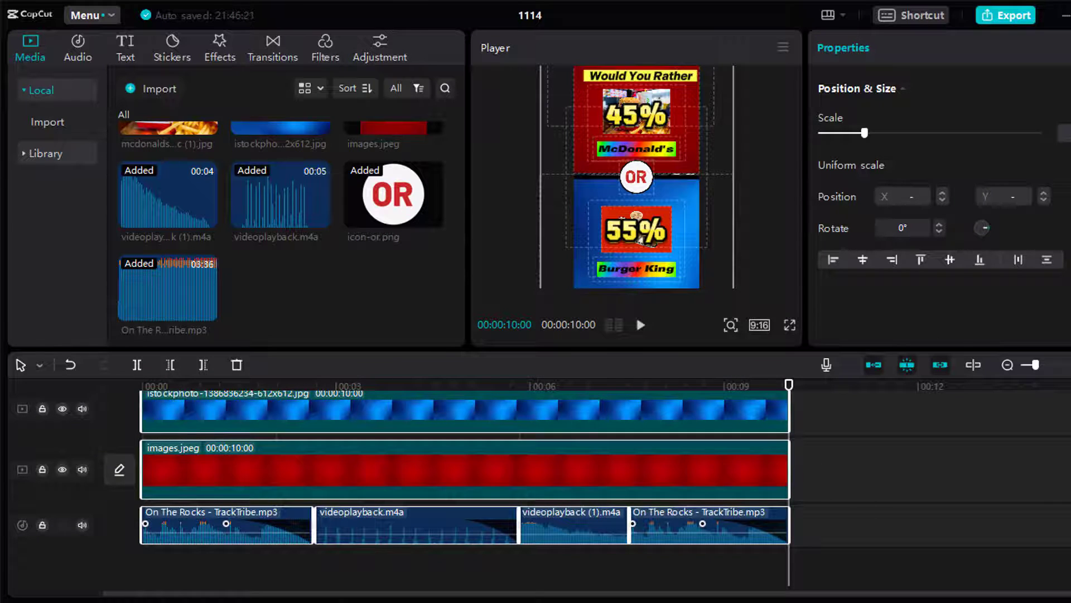
key(ctrl+c)
key(ctrl+v)
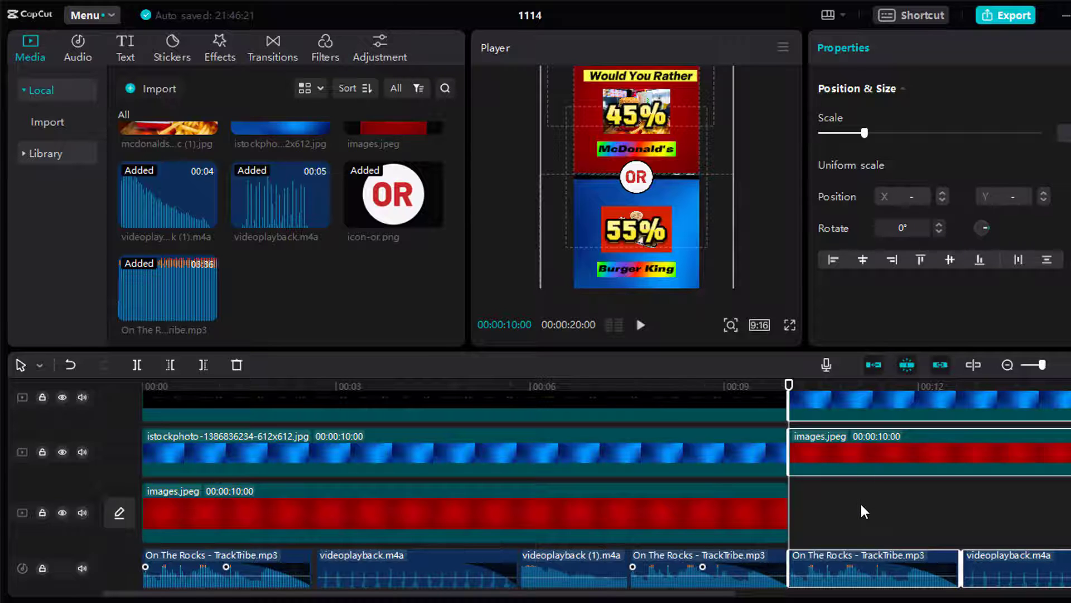
click(963, 518)
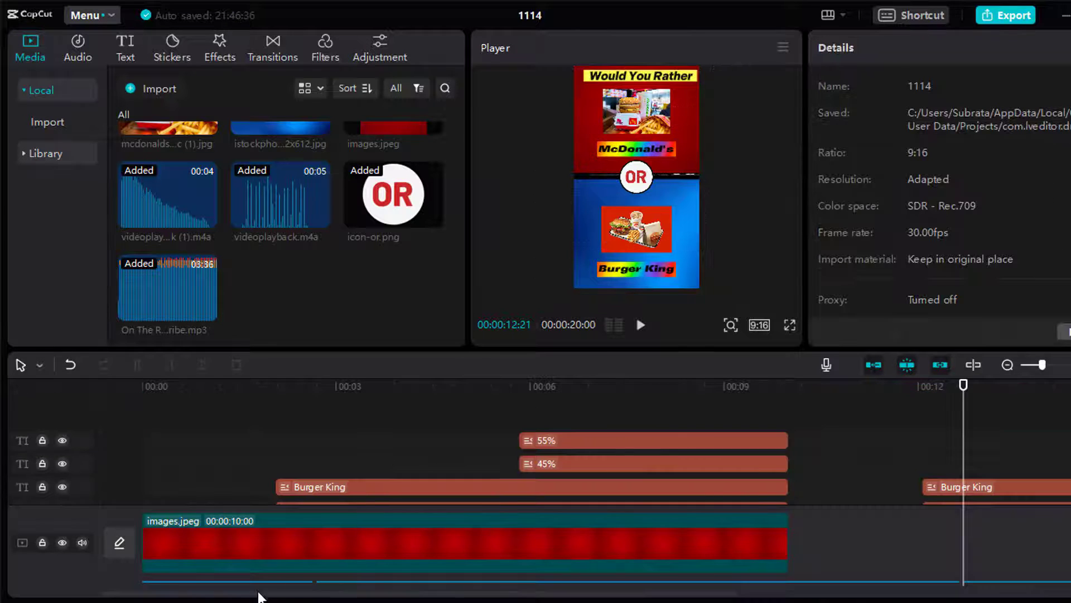
key(alt+Tab)
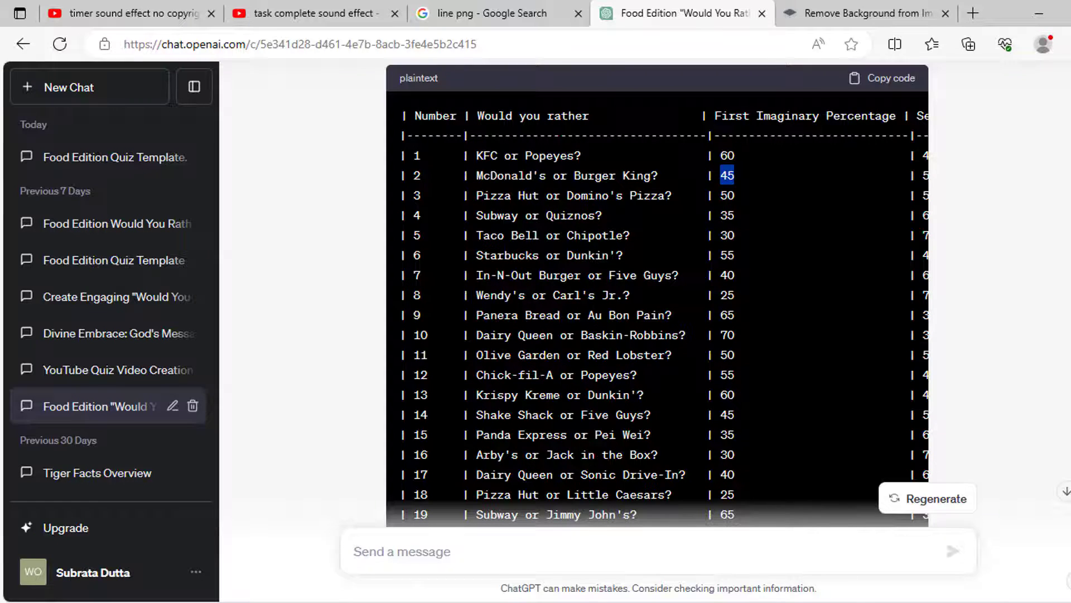
key(alt+Tab)
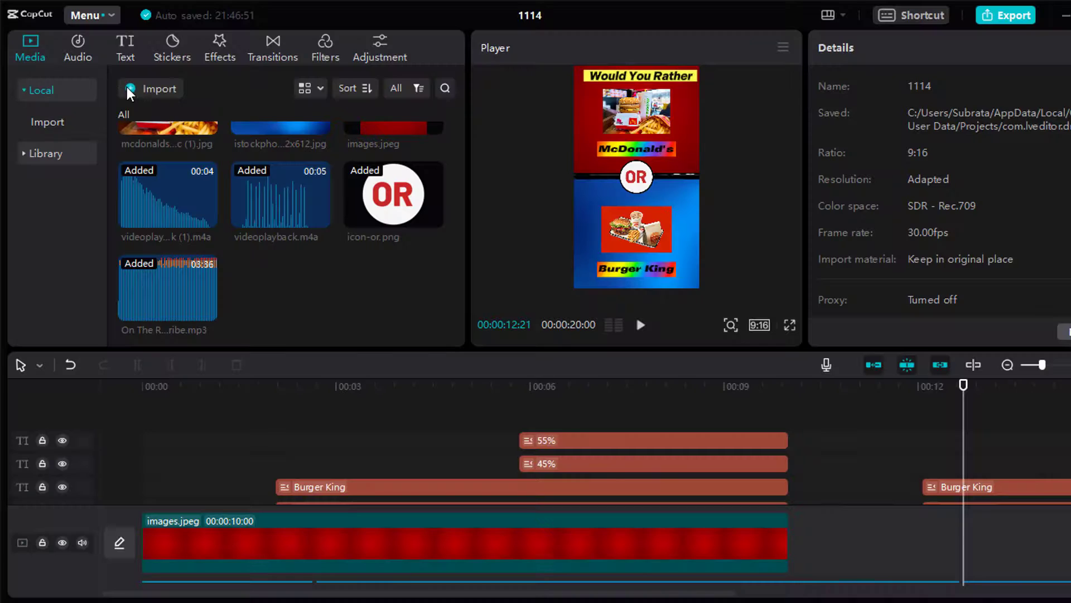
click(126, 87)
drag(554, 146, 557, 276)
click(172, 261)
ctrl+click(291, 245)
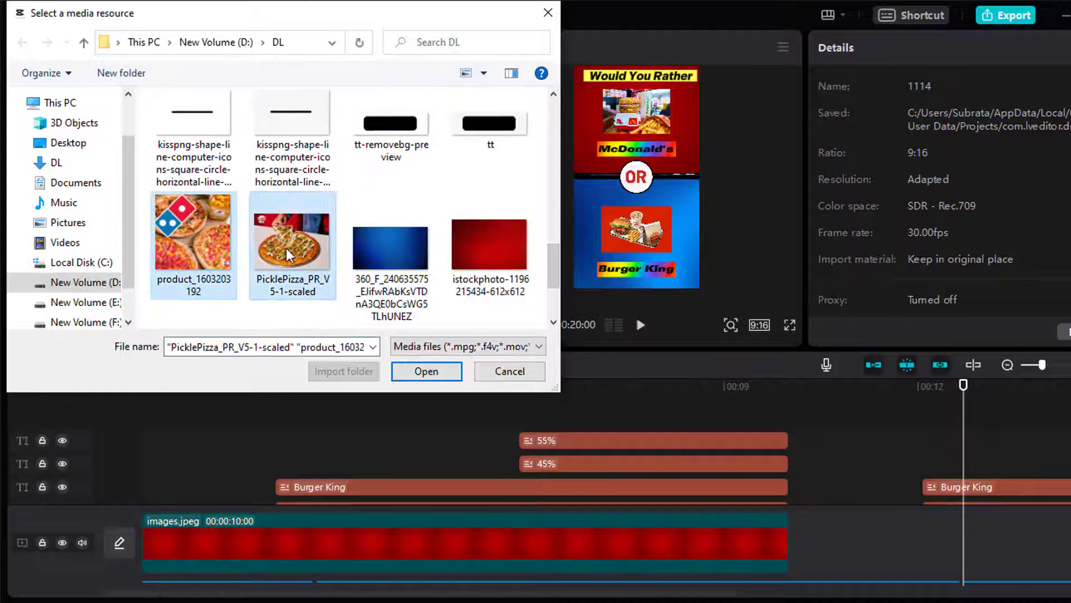
click(426, 371)
Delete the McDonald's picture clip from the second round
click(597, 435)
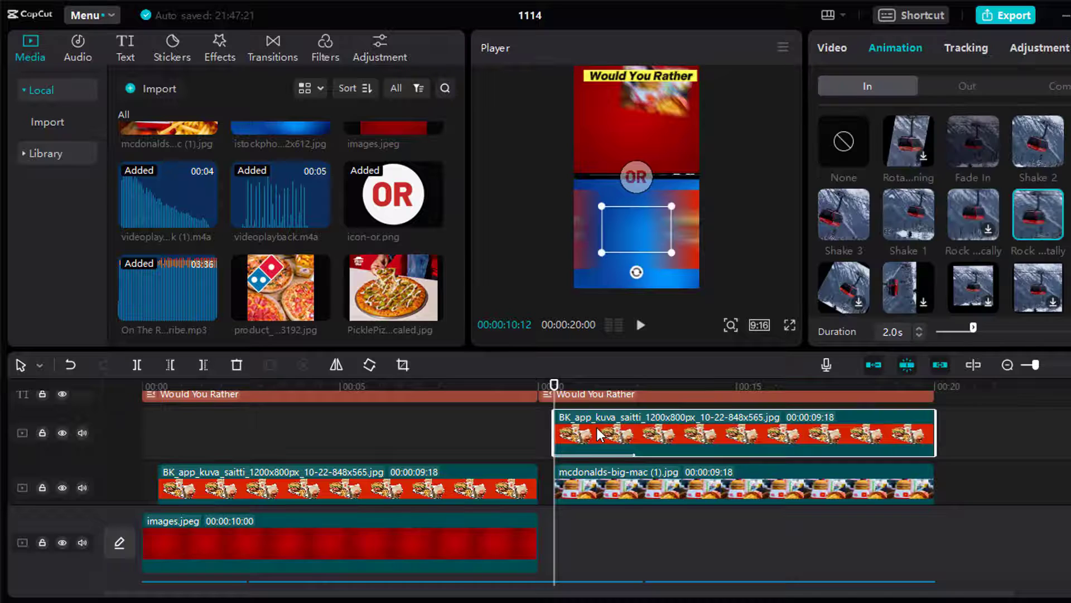
click(590, 475)
key(Delete)
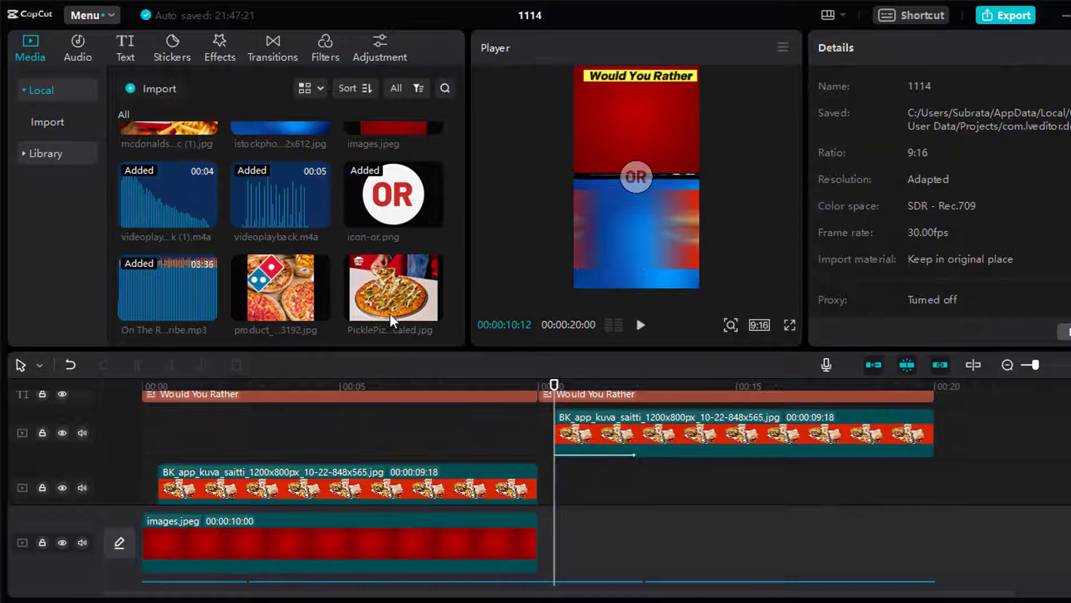
Replace the second round's Burger King picture with PicklePizza_PR_V5-1-scaled.jpg from 00:00:10:12 to 20 seconds, shrunk in the blue half with a 2.0 s Shake 3 entrance
drag(388, 294, 558, 484)
drag(752, 467, 935, 486)
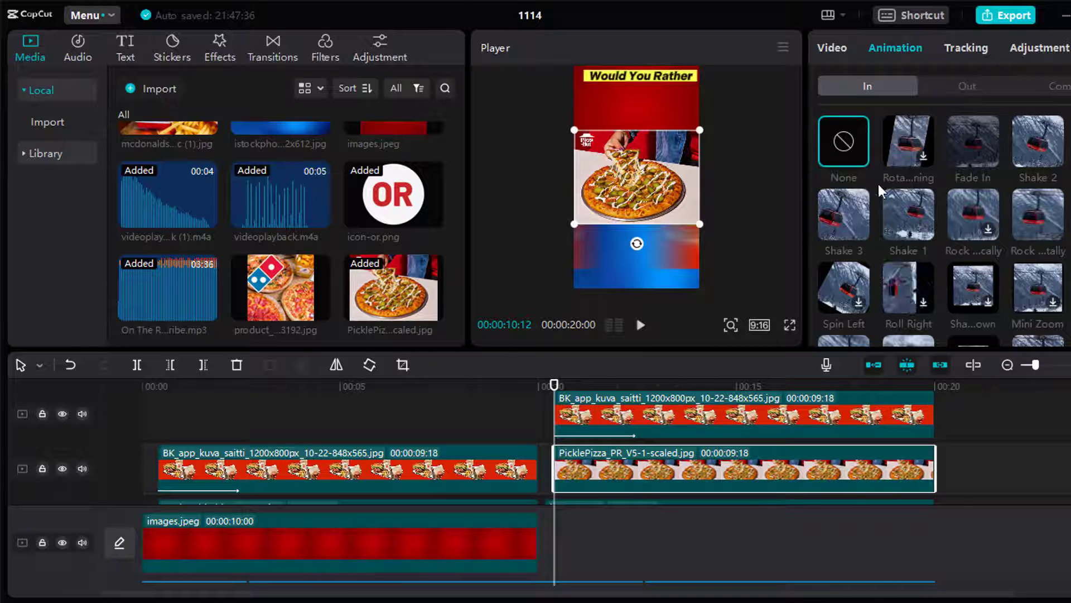
click(837, 206)
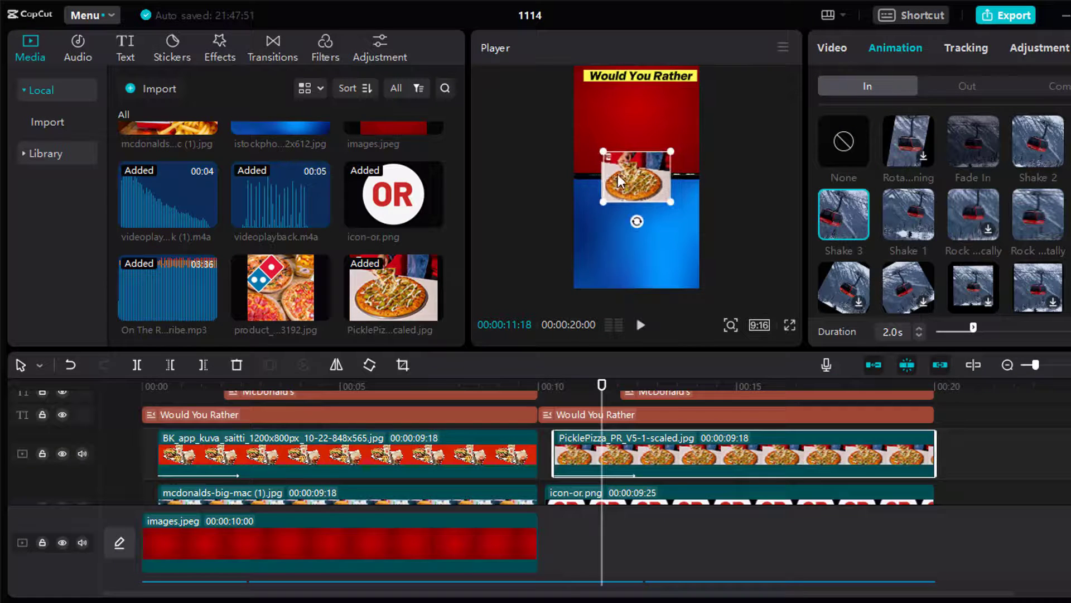
drag(620, 180, 625, 230)
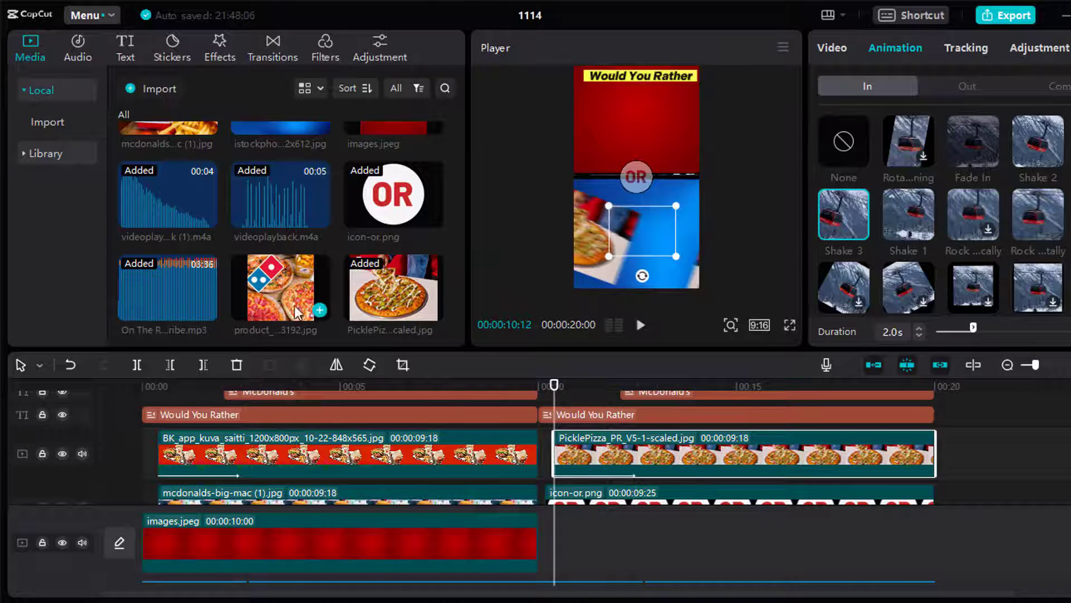
Add product_1603203192.jpg from 00:00:10:12 to 20 seconds, shrunk in the blue half, with the PicklePizza picture moved to the red half
drag(295, 306, 558, 447)
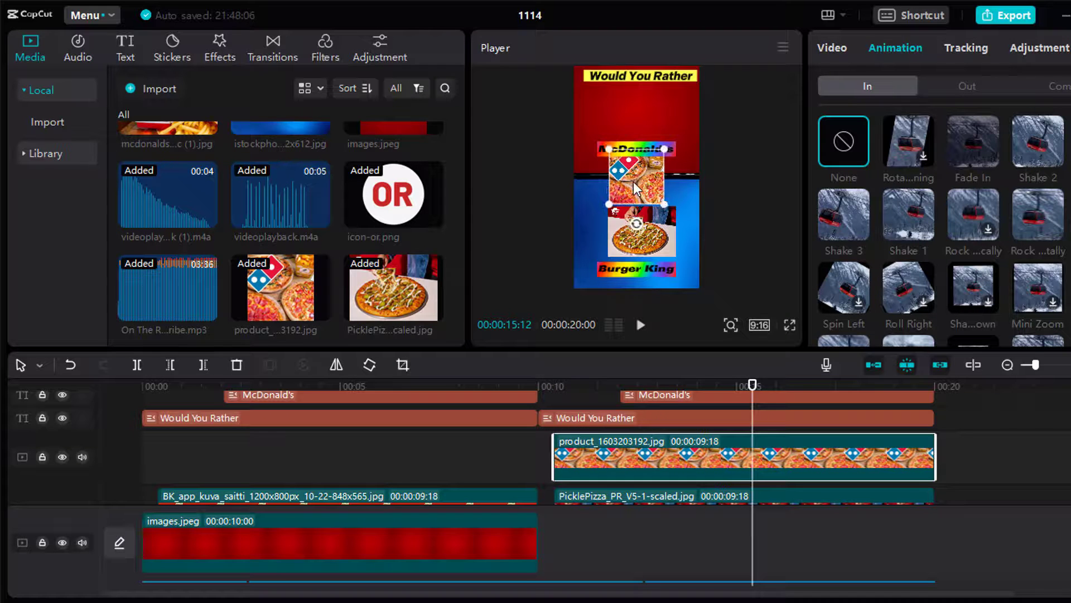
drag(634, 182, 629, 128)
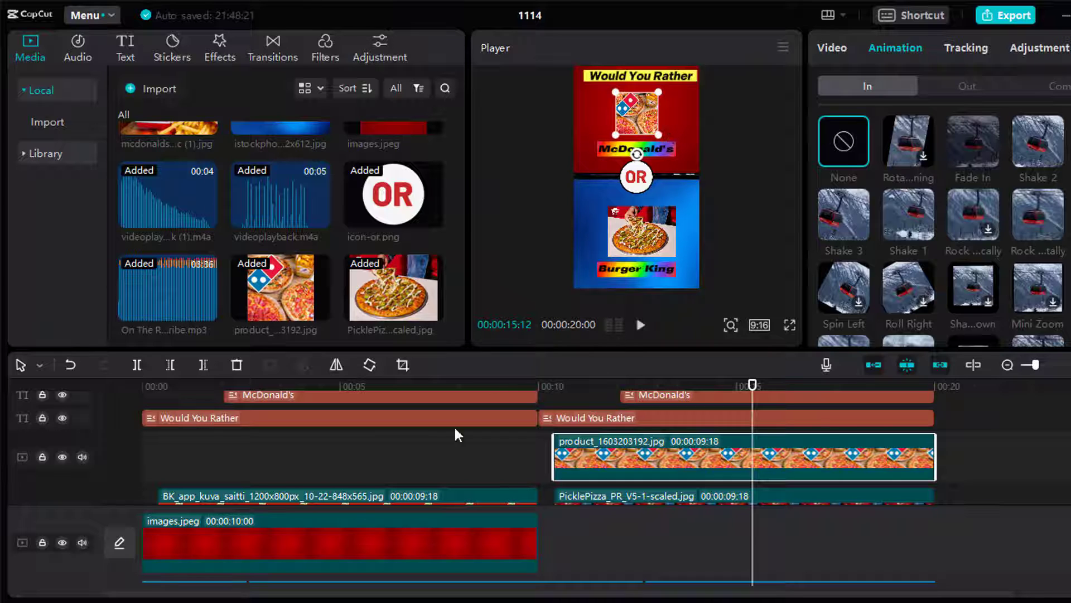
drag(636, 112, 635, 234)
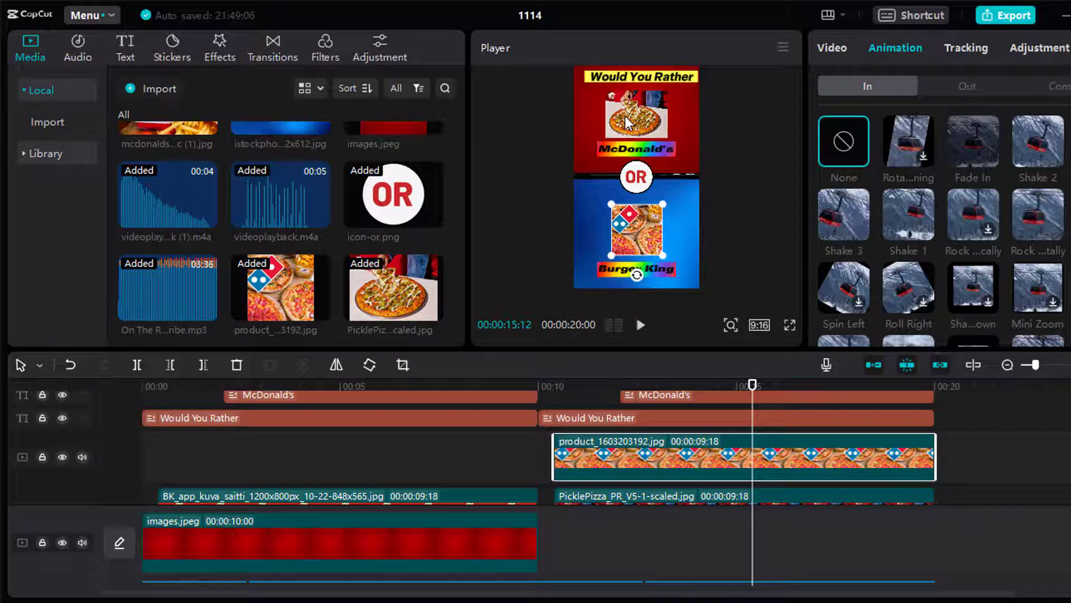
Change the second round's name labels to Pizza Hut in the red half and Domino's Pizza in the blue half
click(654, 269)
drag(878, 148, 832, 148)
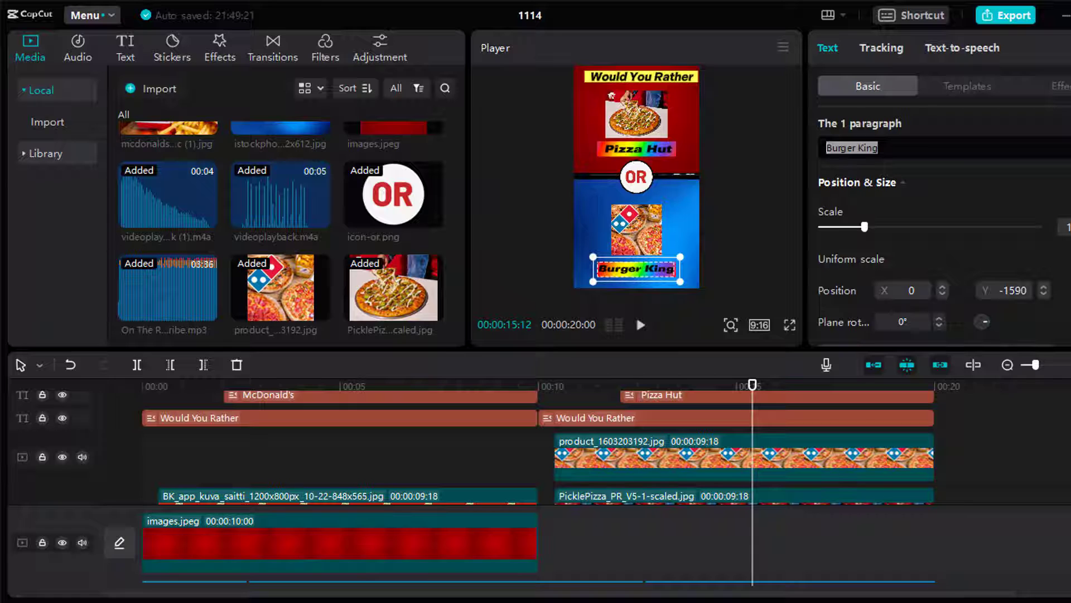
text(Domino's Pizza)
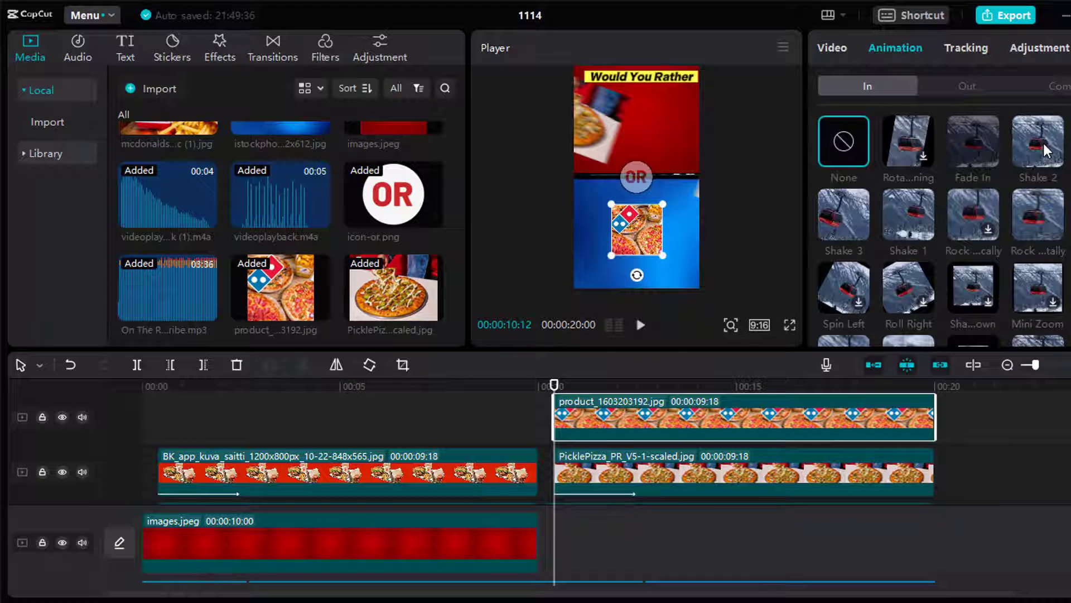
Give the product_1603203192.jpg clip a Shake 2 entrance animation with a duration of 2.0 s
click(1039, 142)
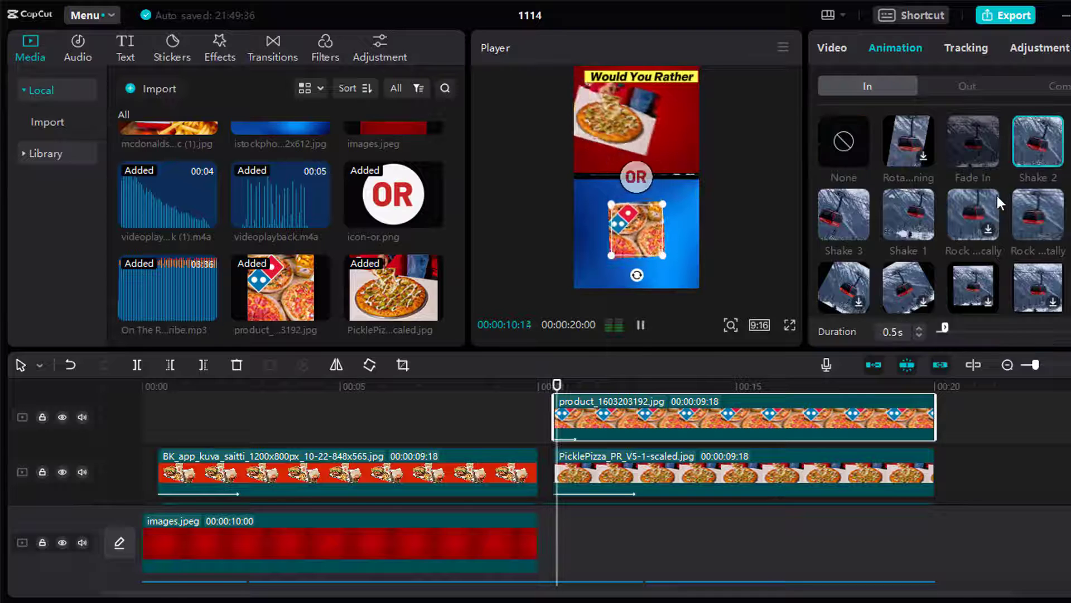
drag(899, 333, 879, 333)
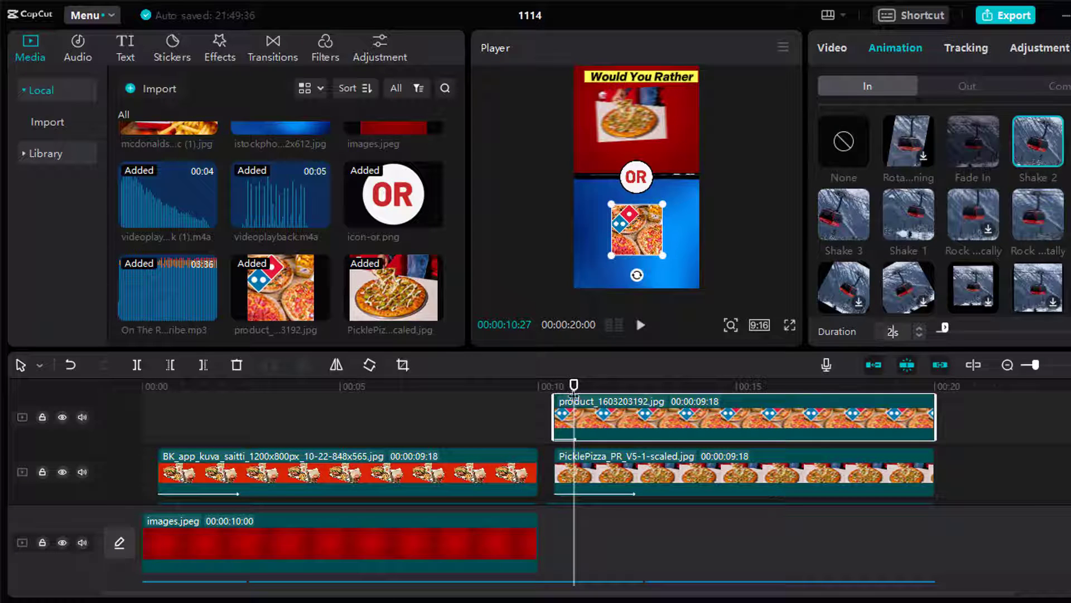
Set both percentage texts of the second round to 50%
drag(574, 396, 812, 437)
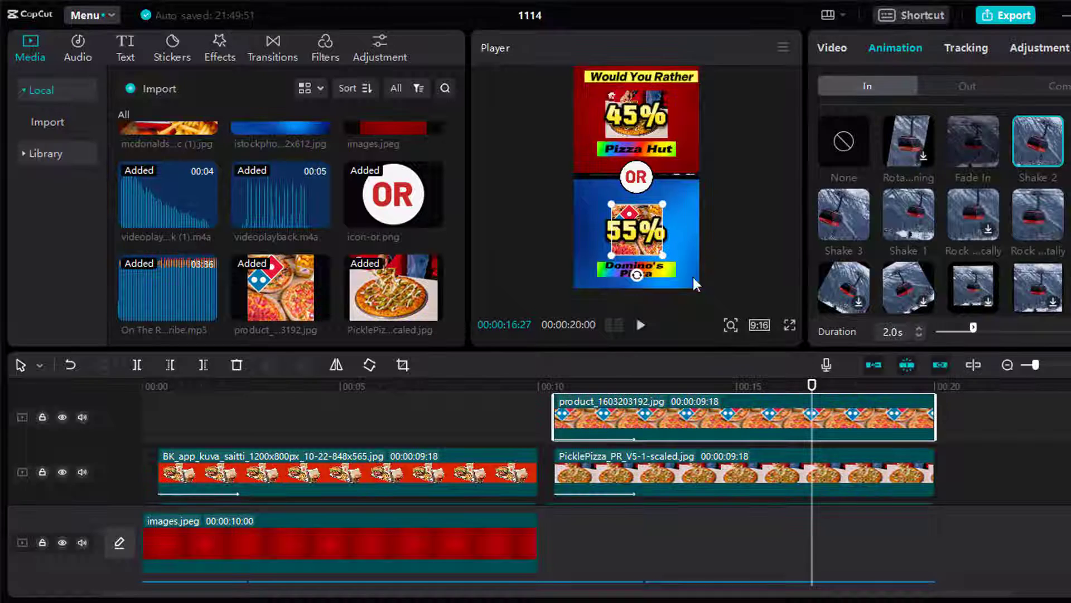
click(623, 112)
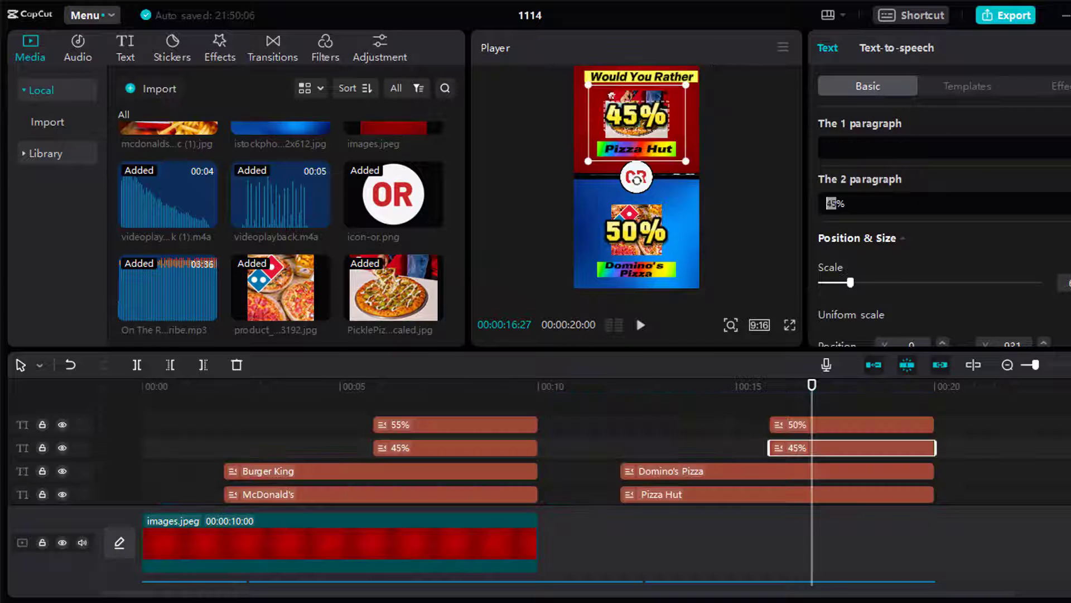
text(50)
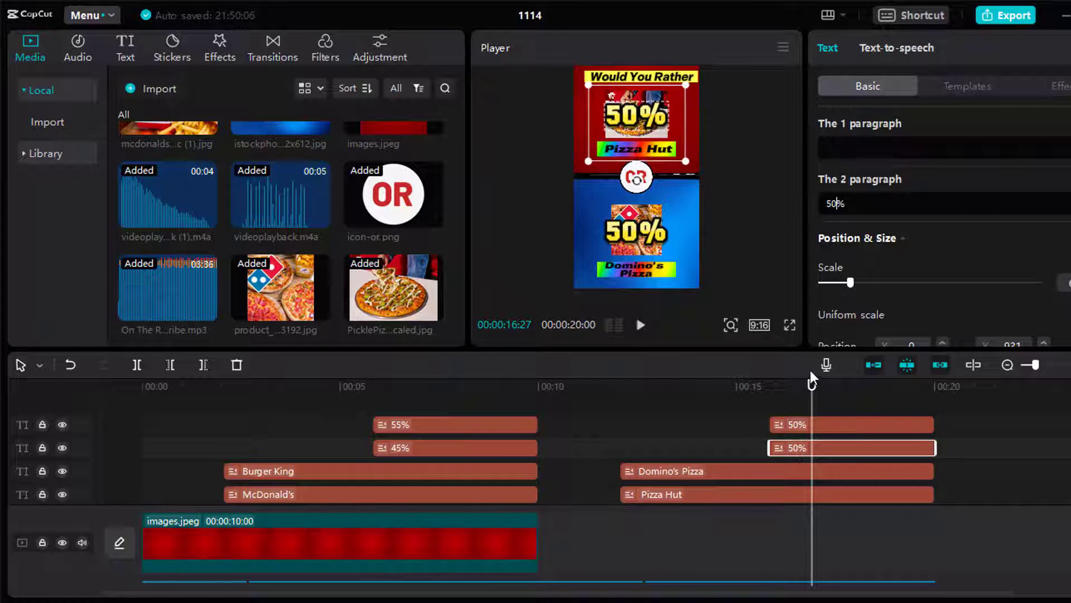
Play the whole short from the beginning to check both rounds
drag(811, 399, 143, 390)
click(641, 325)
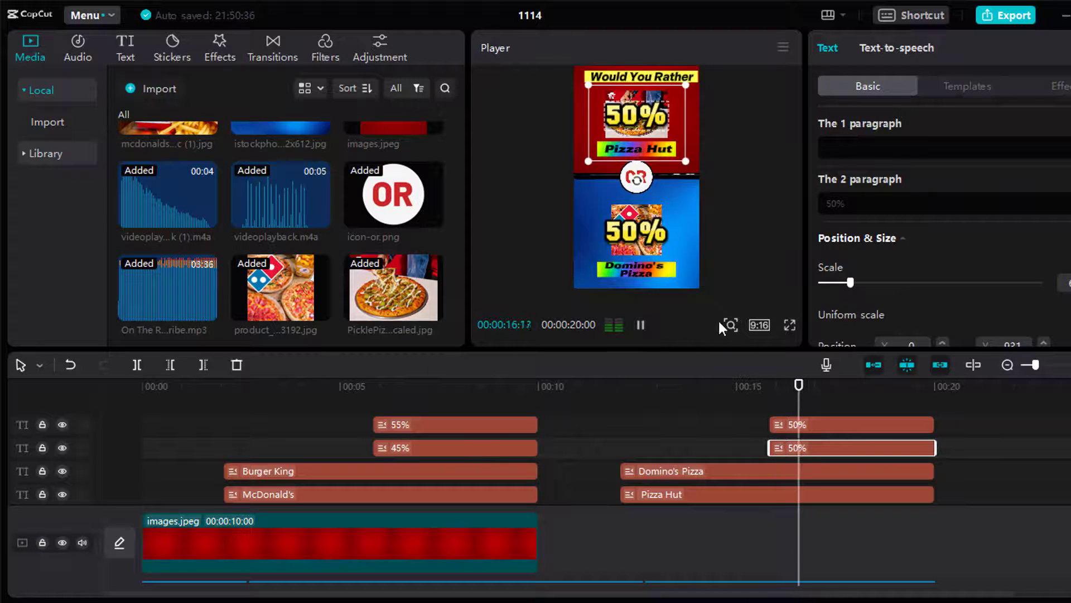
click(640, 324)
Slightly shrink the two 50% texts and the Domino's Pizza label in the second round
click(637, 234)
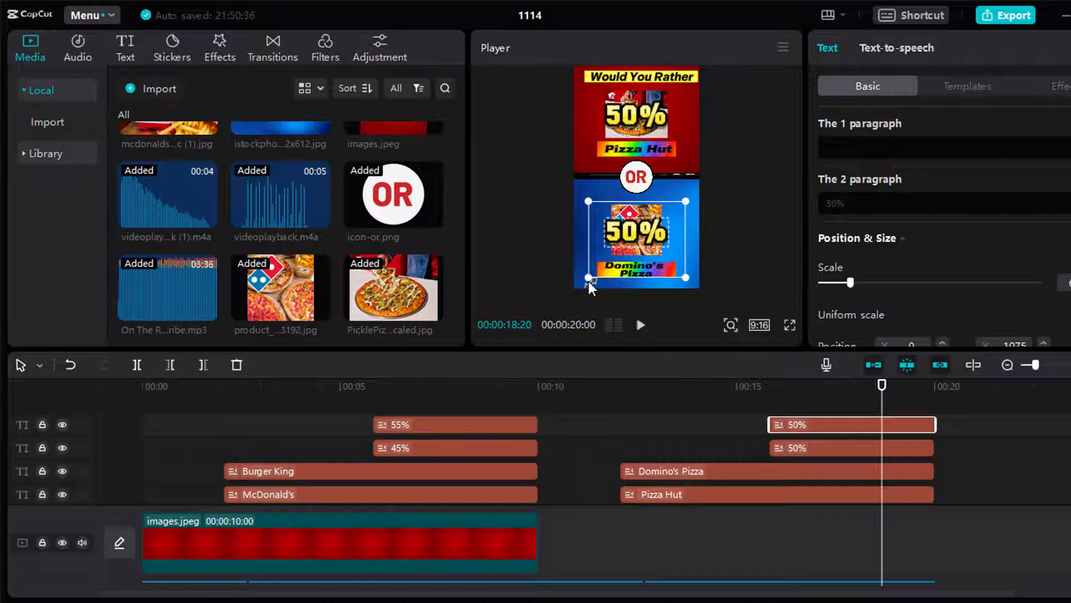
click(626, 120)
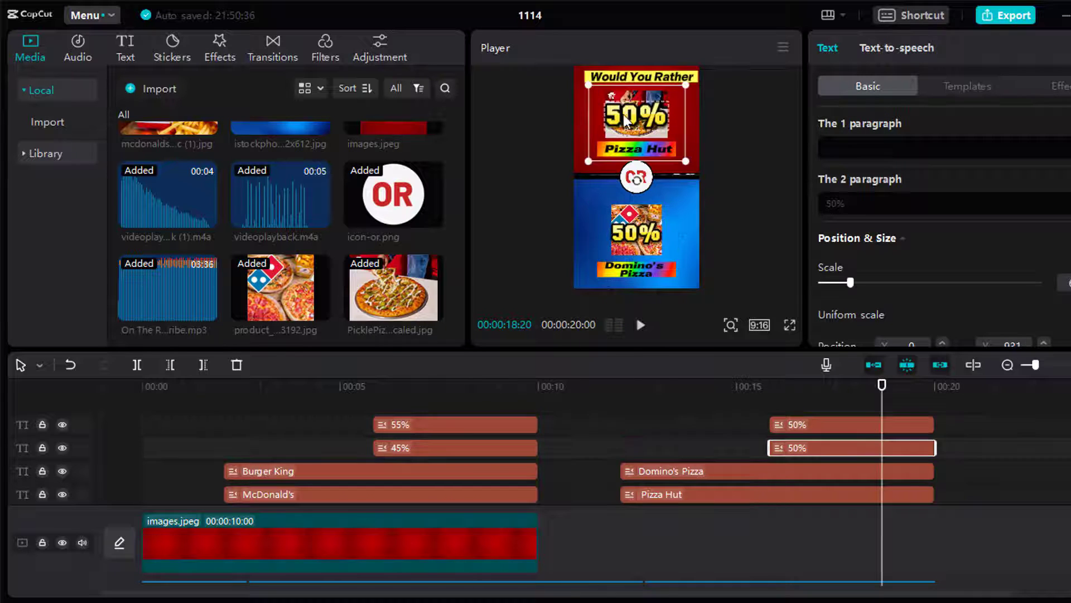
drag(590, 163, 593, 160)
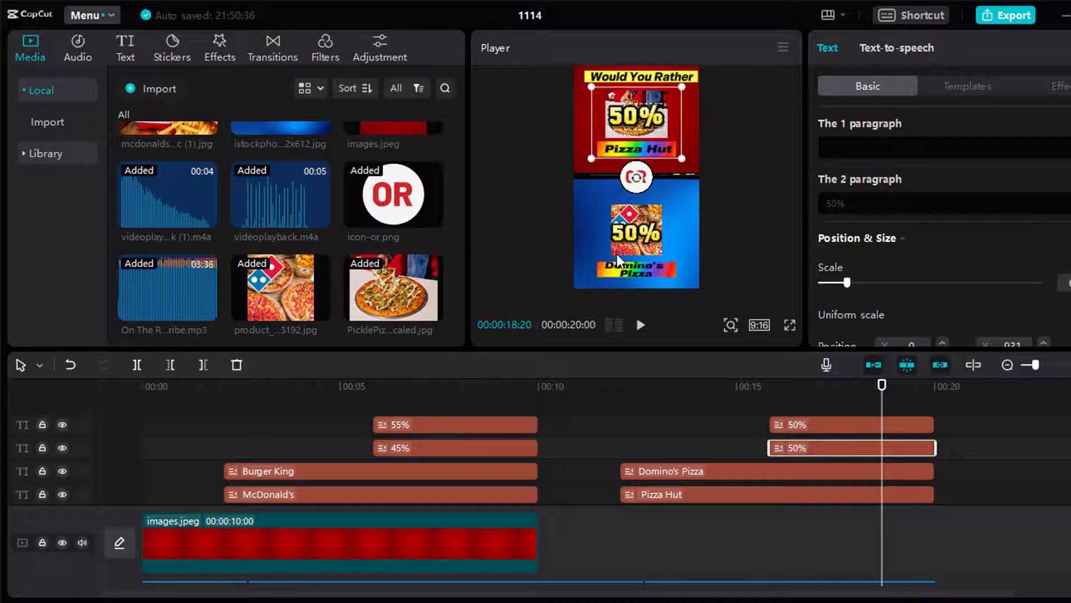
click(636, 269)
Export the video with the title "Would you rather" at 1080P, H.264, mp4 and 30fps
click(1002, 16)
click(686, 80)
text(Would you rather)
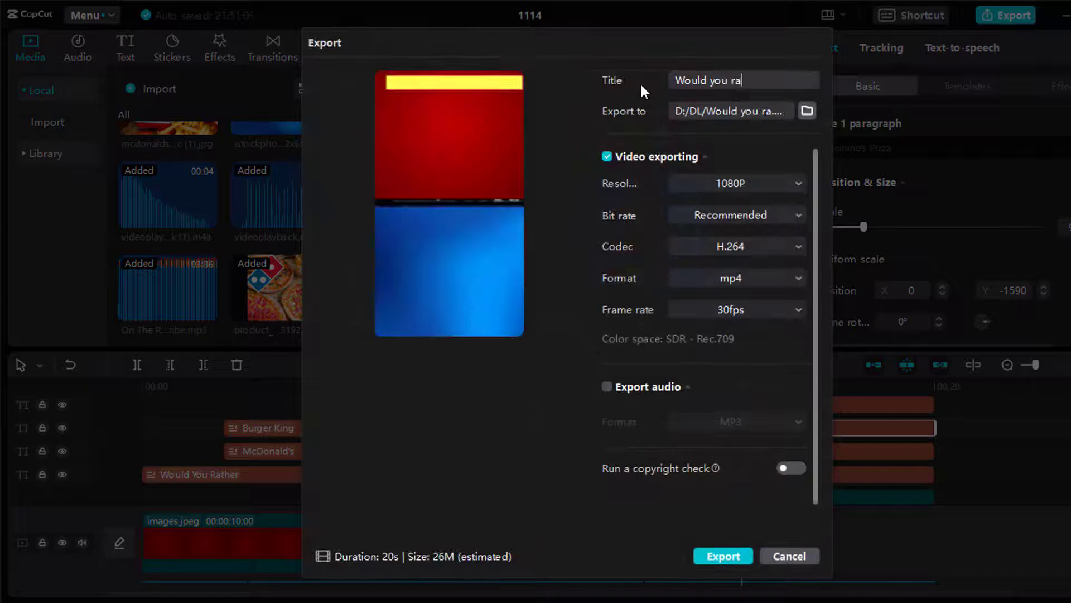
click(723, 555)
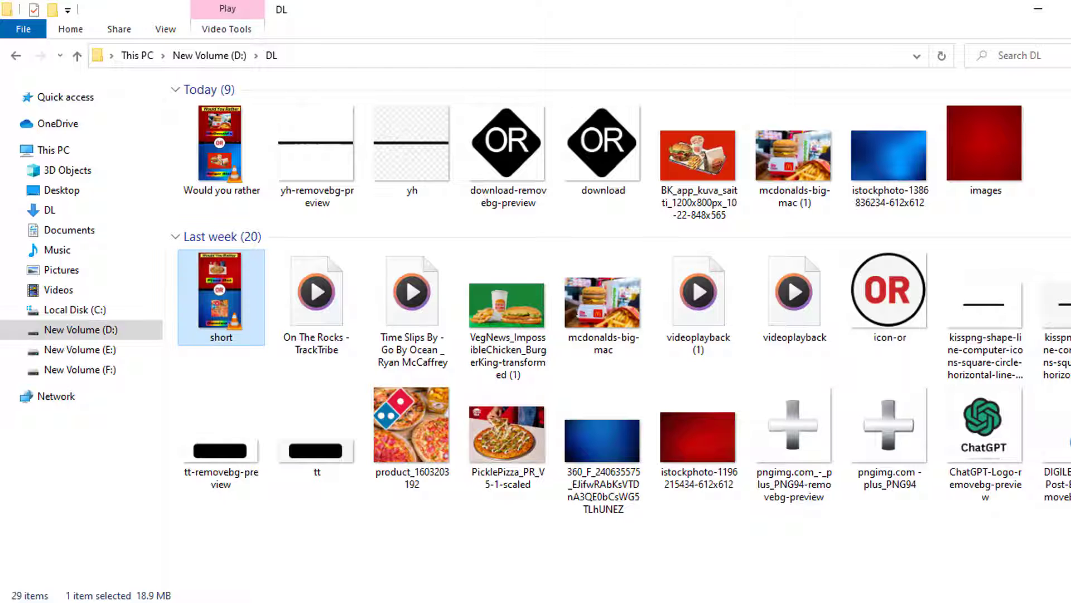
Play the exported Would you rather video from the DL folder in VLC from the start, and close the player
click(226, 162)
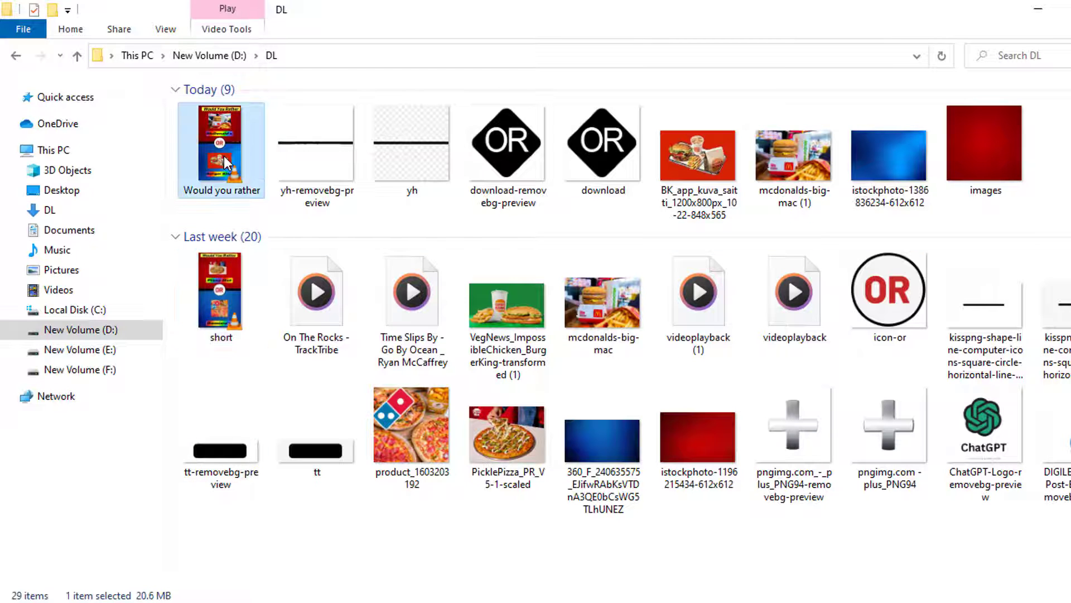
double_click(226, 162)
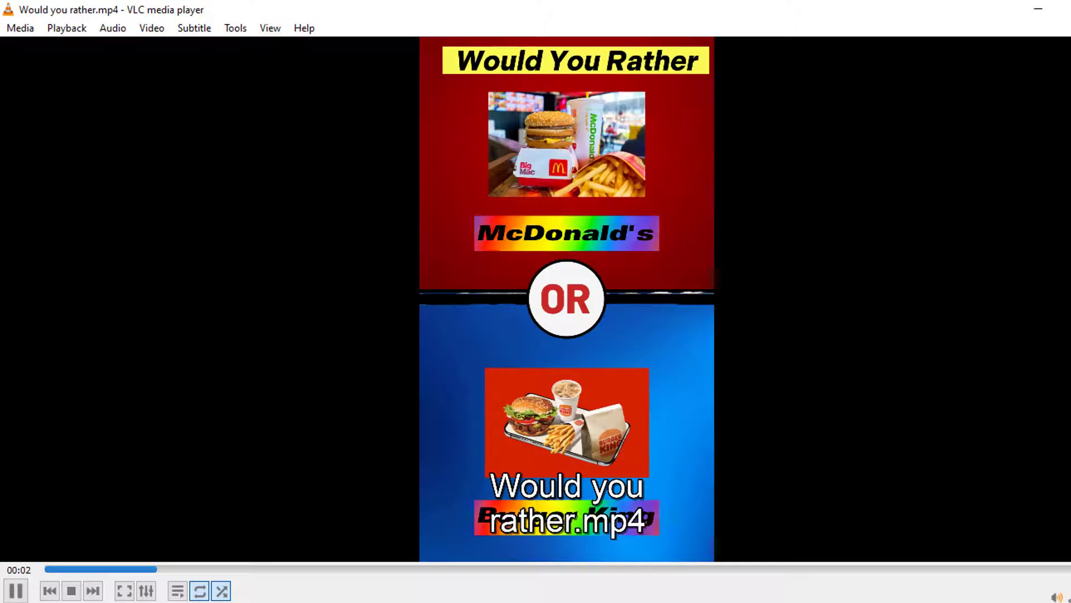
click(50, 569)
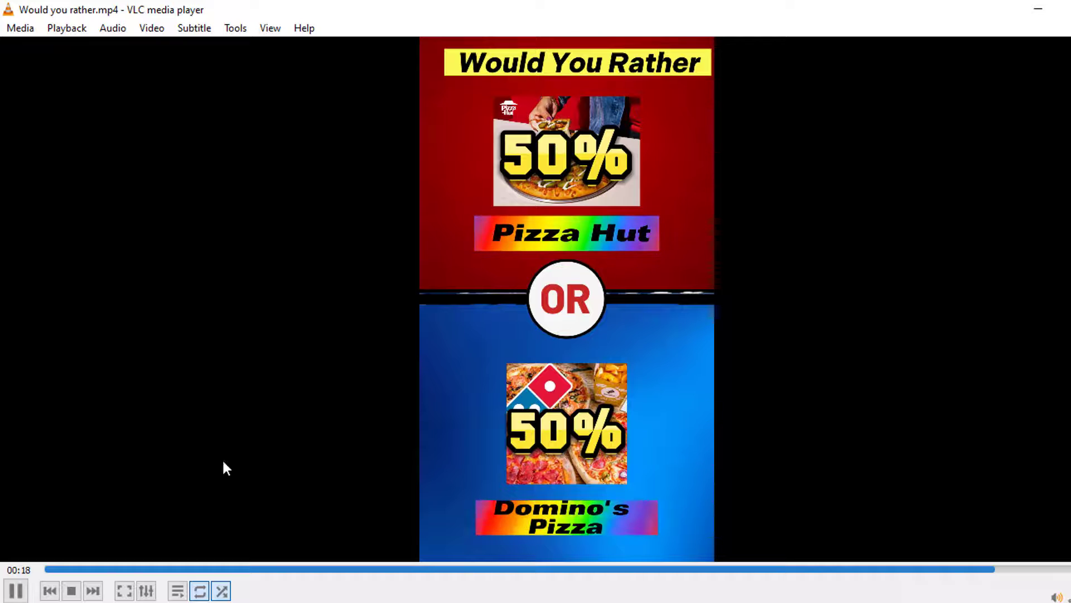
key(alt+F4)
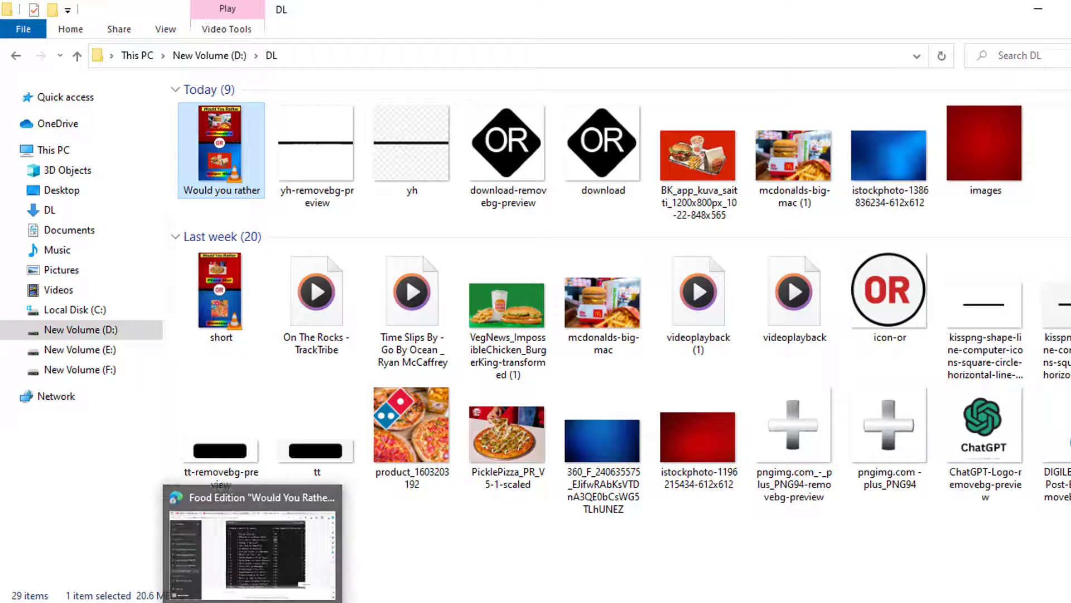
click(256, 600)
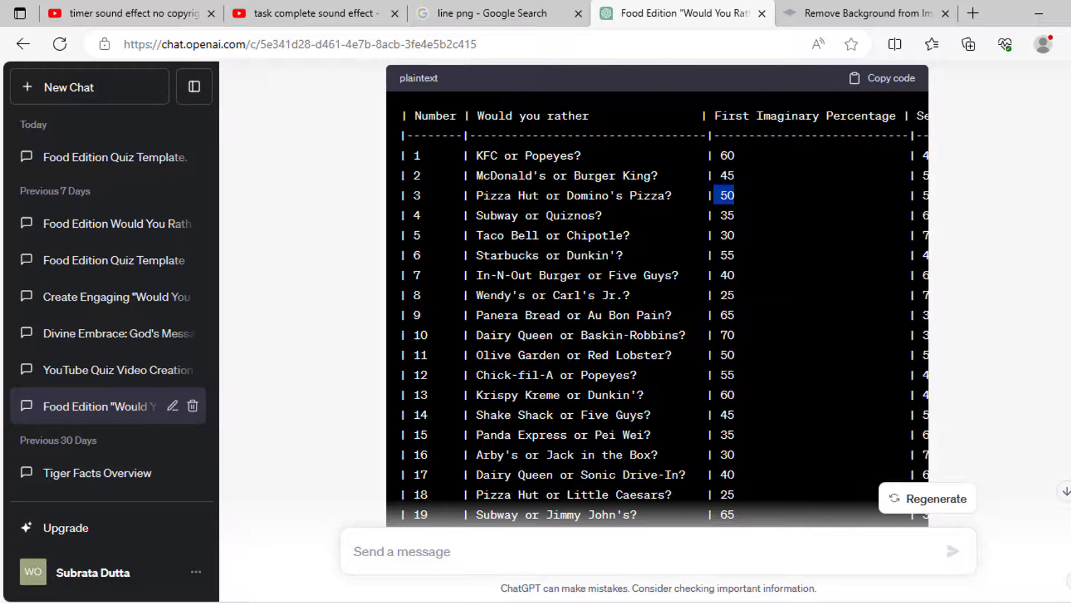
key(alt+Tab)
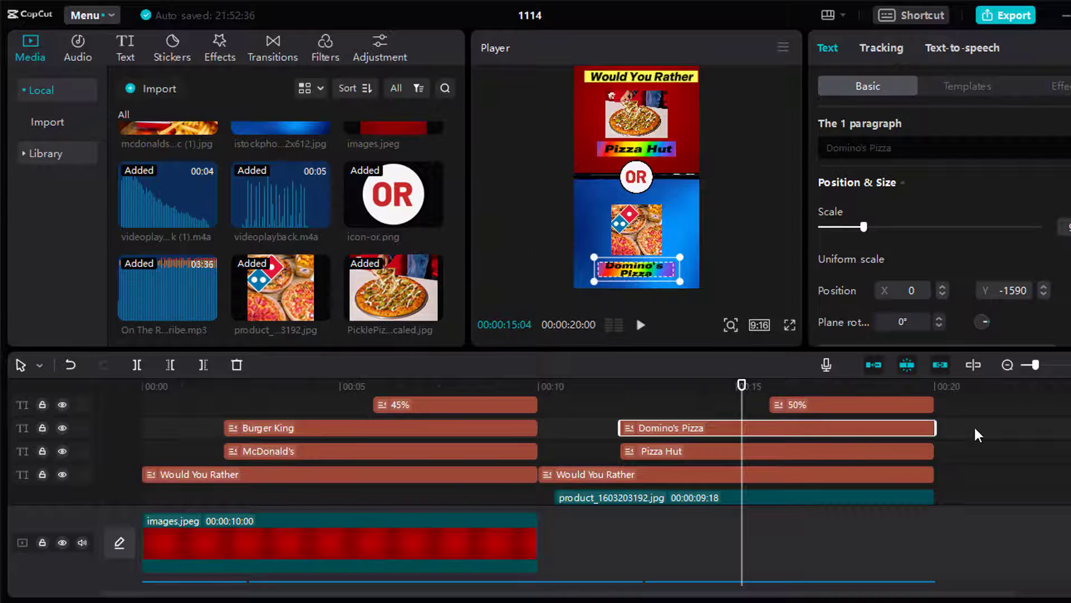
scroll(977, 434, up, 2)
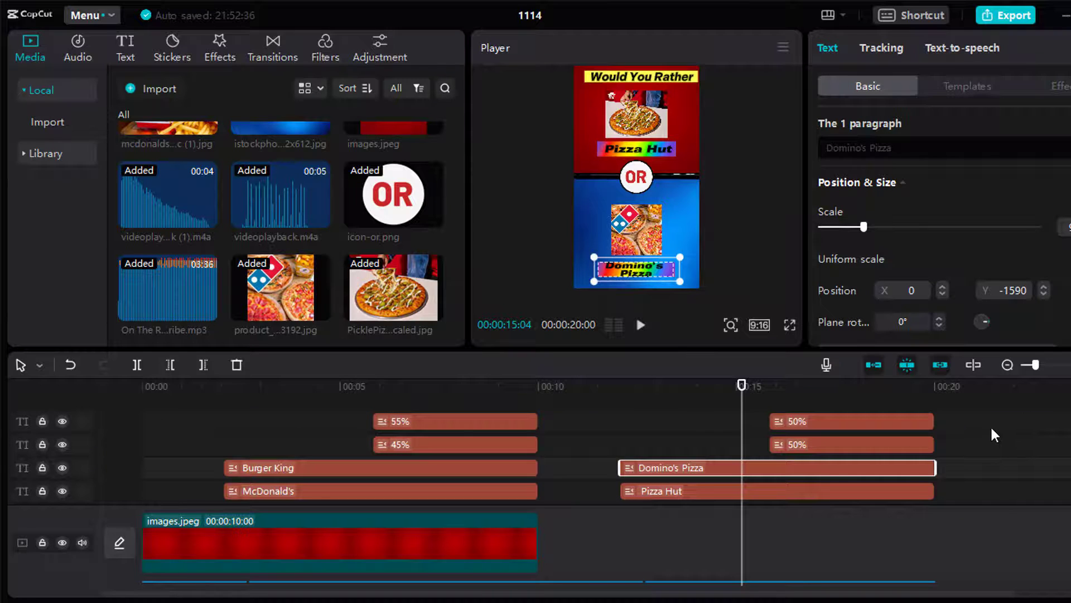
scroll(994, 434, up, 1)
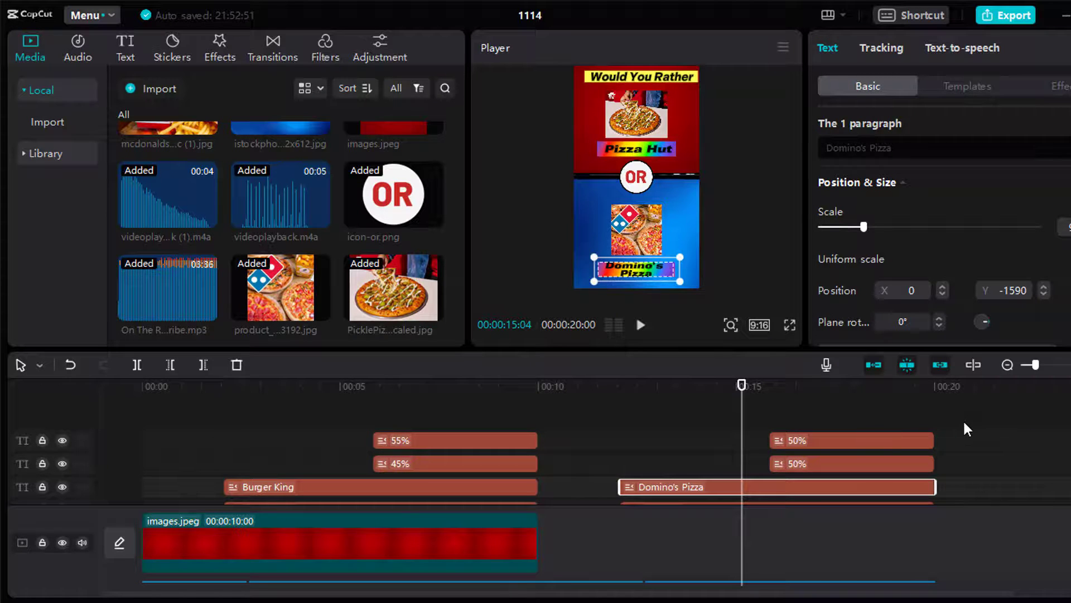
key(alt+Tab)
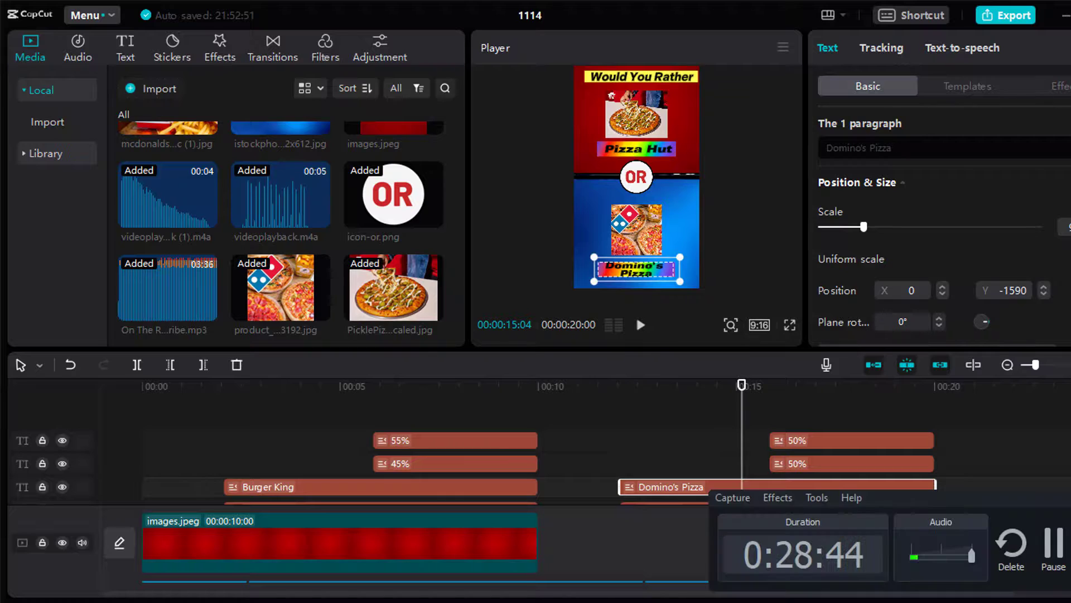